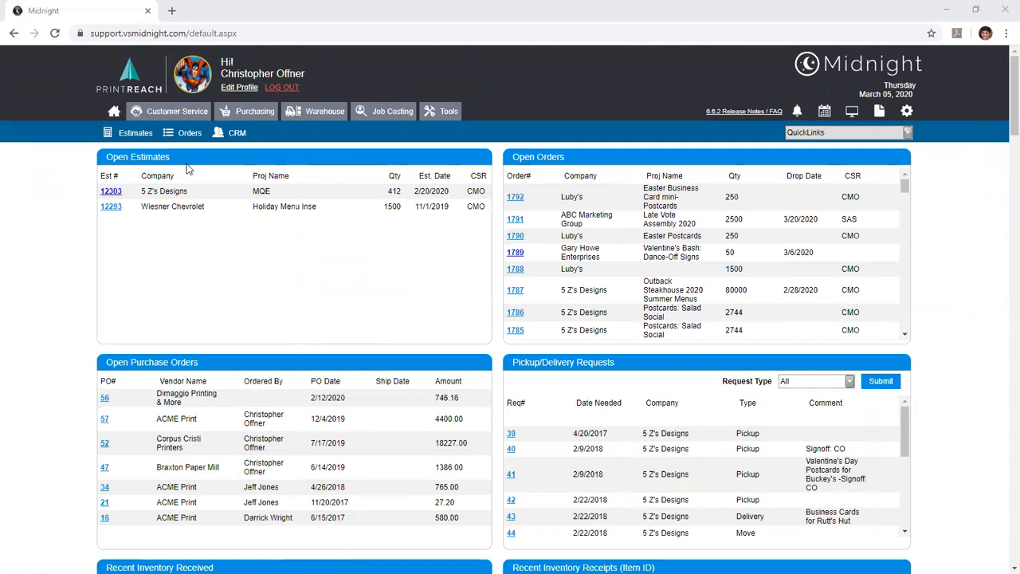
Step: Create a new order for customer Keane with a due date of 3/20/2020
click(812, 134)
click(807, 183)
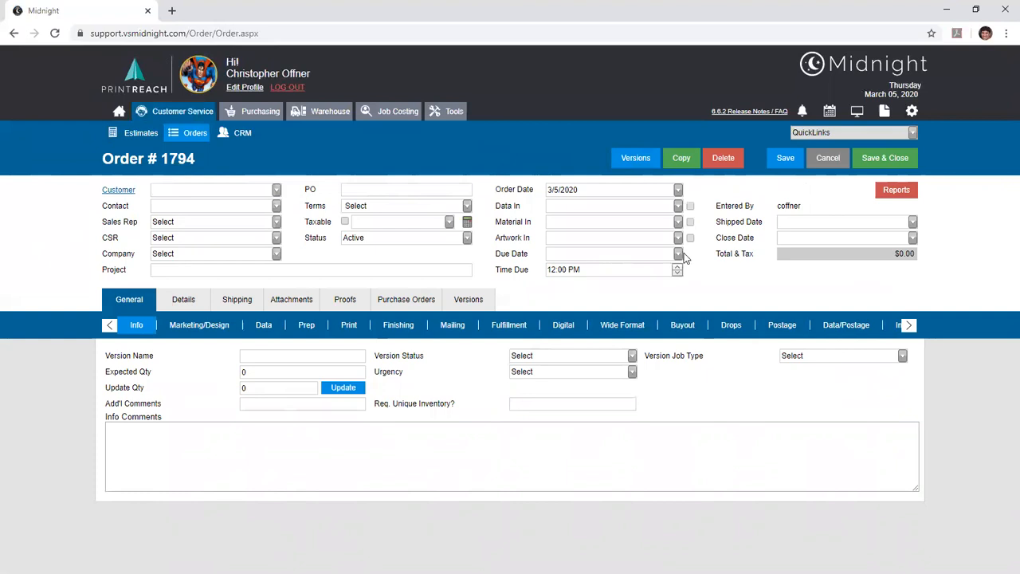
click(276, 192)
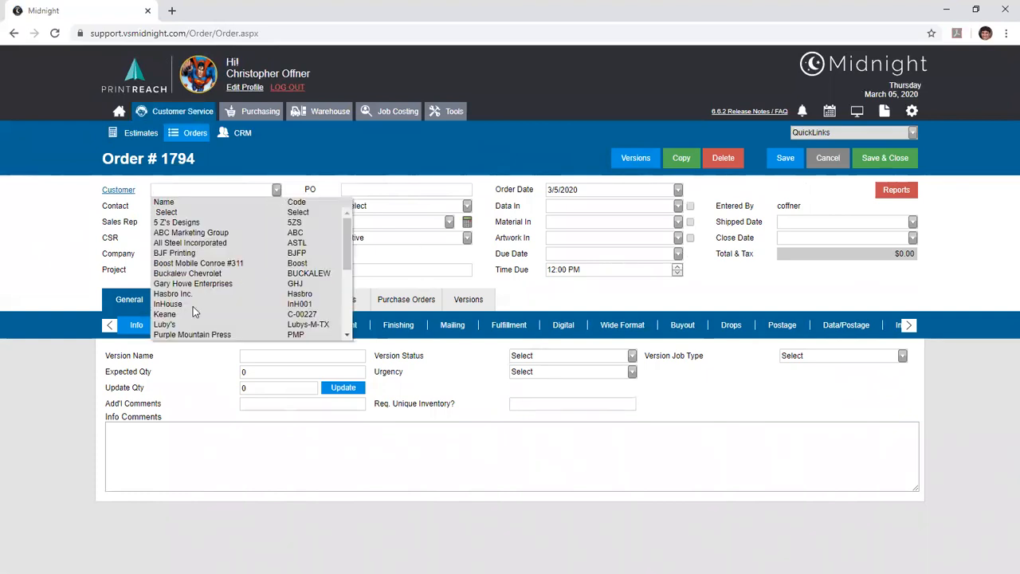
click(168, 313)
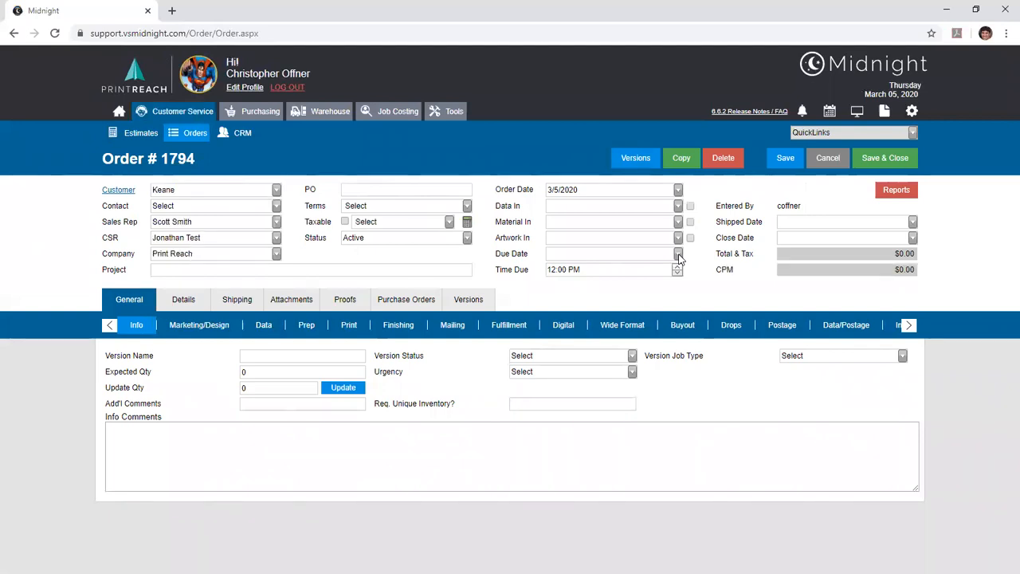
click(678, 256)
click(648, 319)
Step: Name the order's project "Banners and Books" and set the expected quantity to 50
click(174, 268)
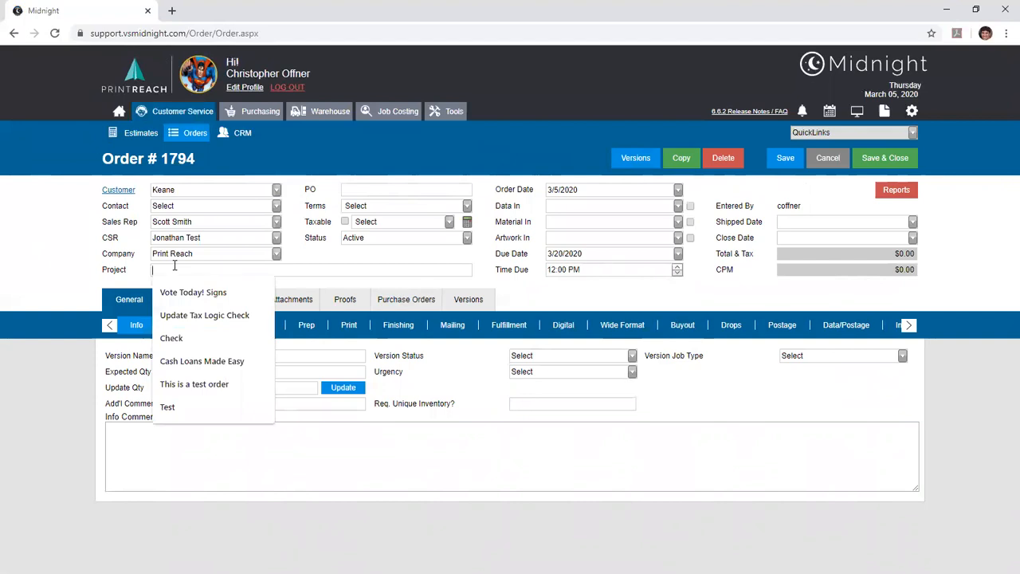
text(Banne)
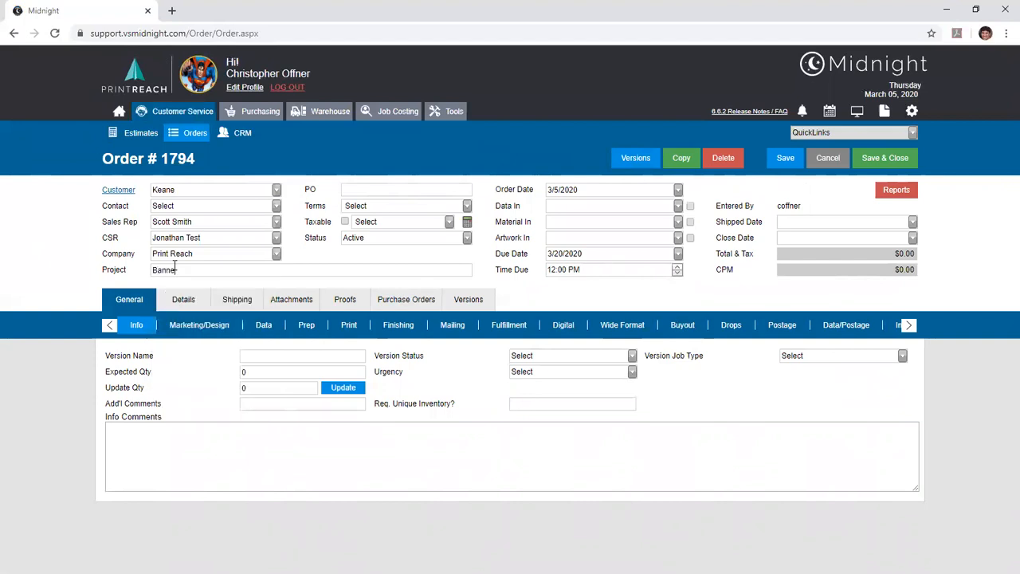
text(rs and Books)
key(alt+Tab)
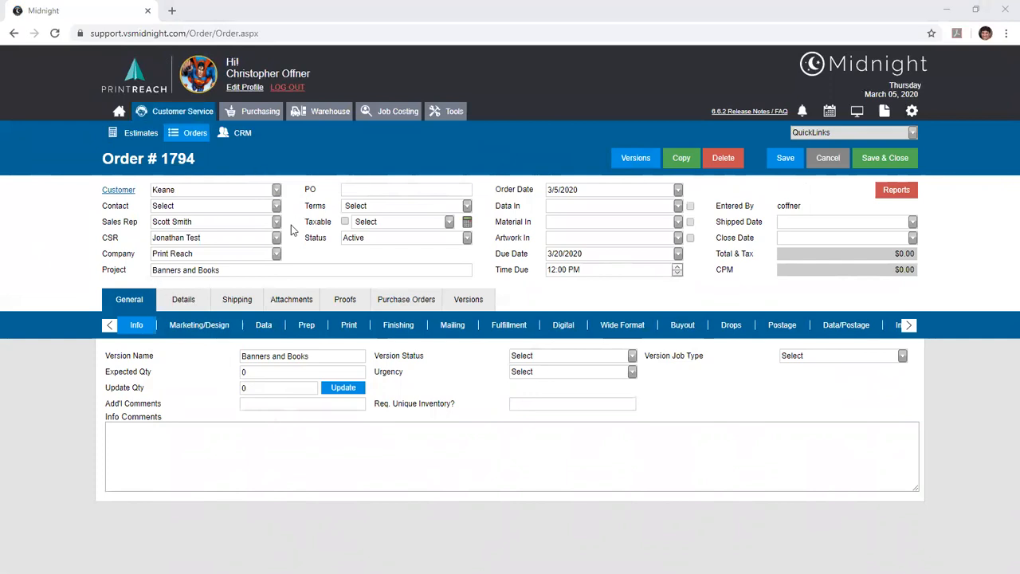
drag(256, 370, 194, 358)
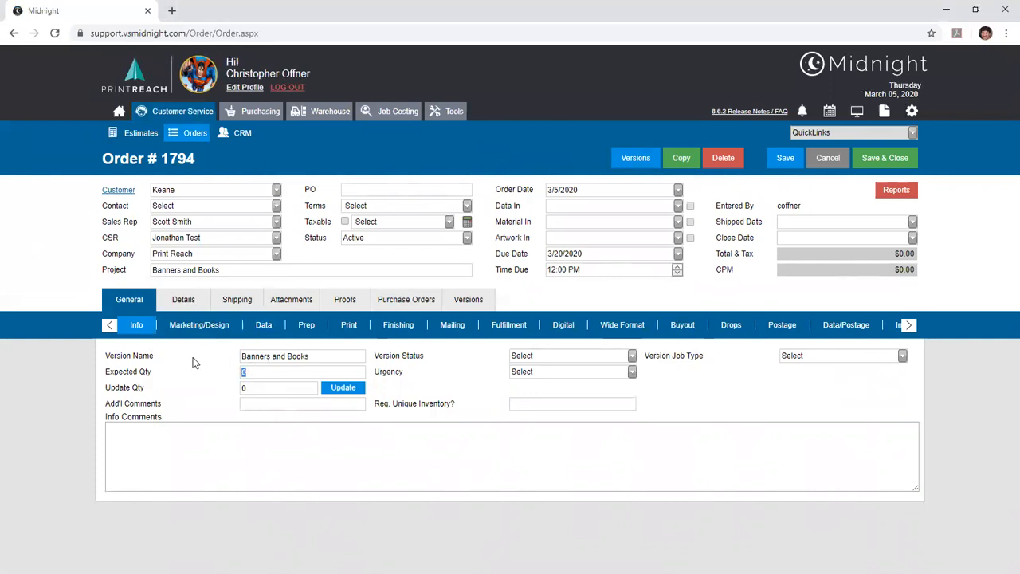
text(50)
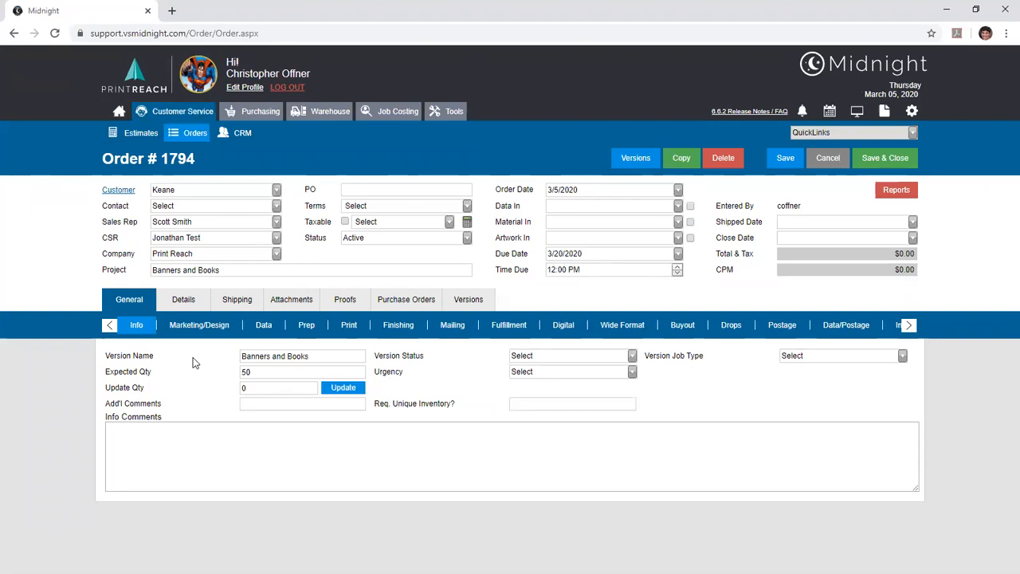
Step: Add the Print Product service to the order's print services so its print calculator opens
click(347, 328)
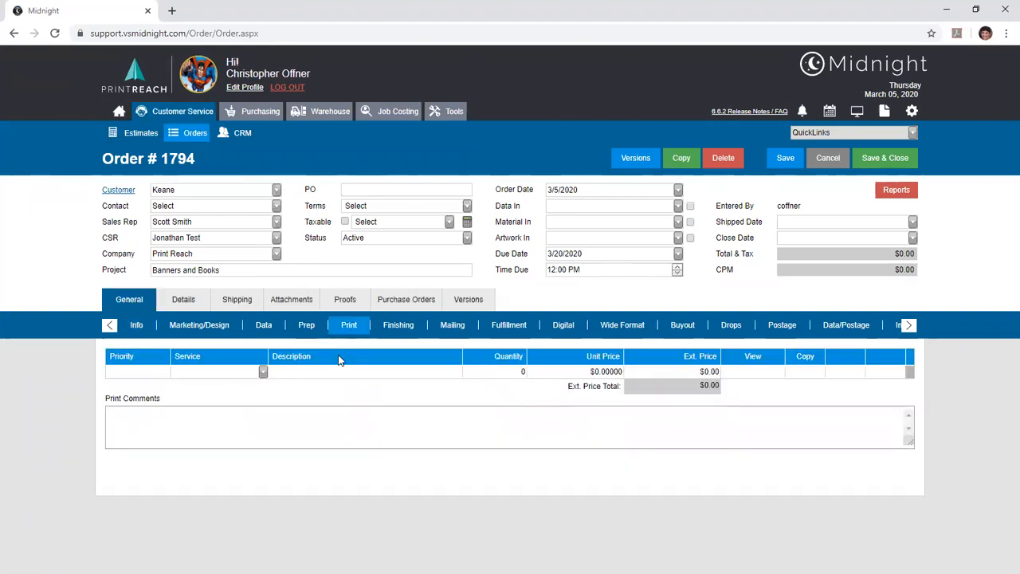
click(260, 372)
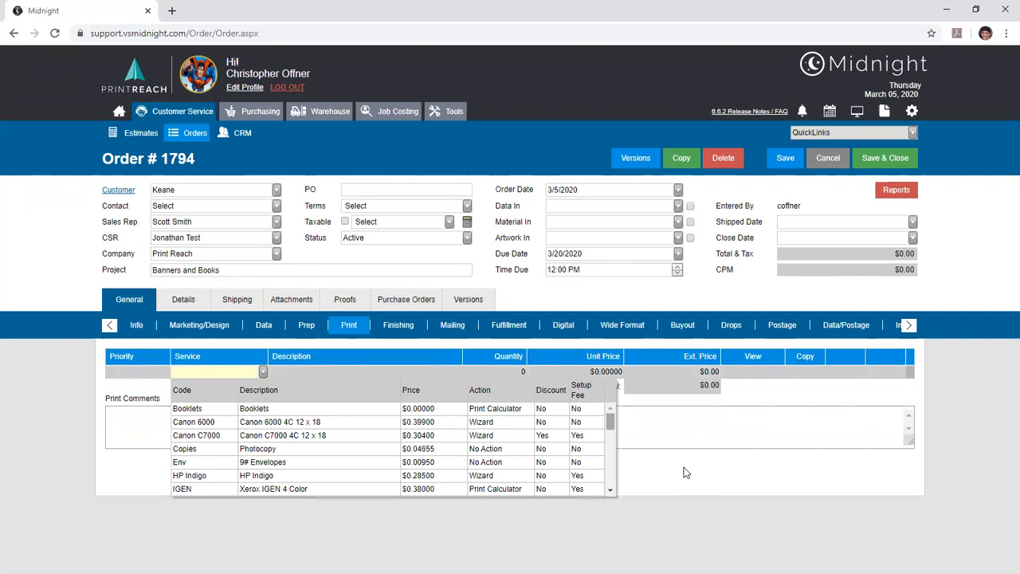
scroll(683, 472, down, 5)
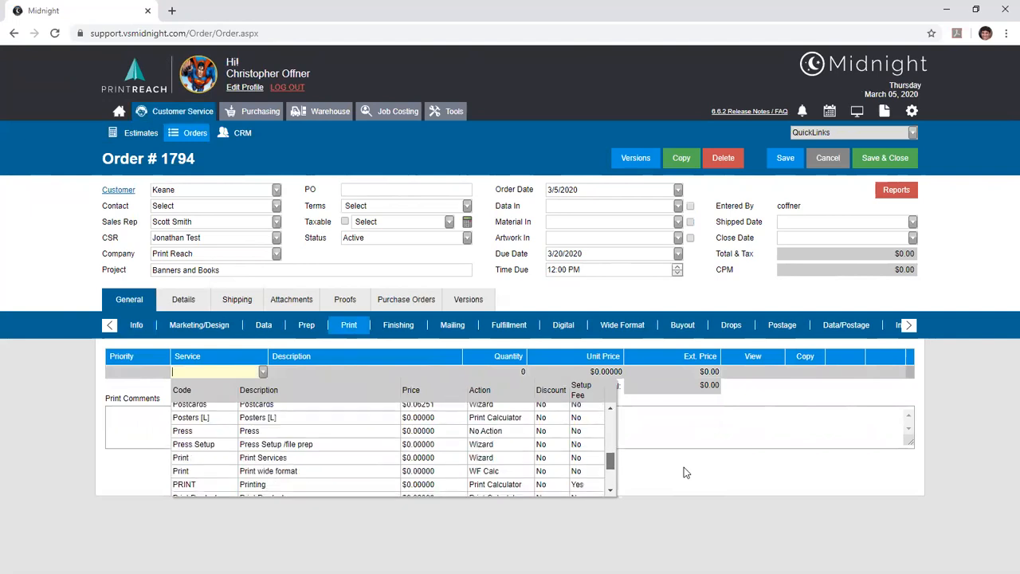
scroll(683, 473, down, 1)
key(Down)
key(Down)
key(Return)
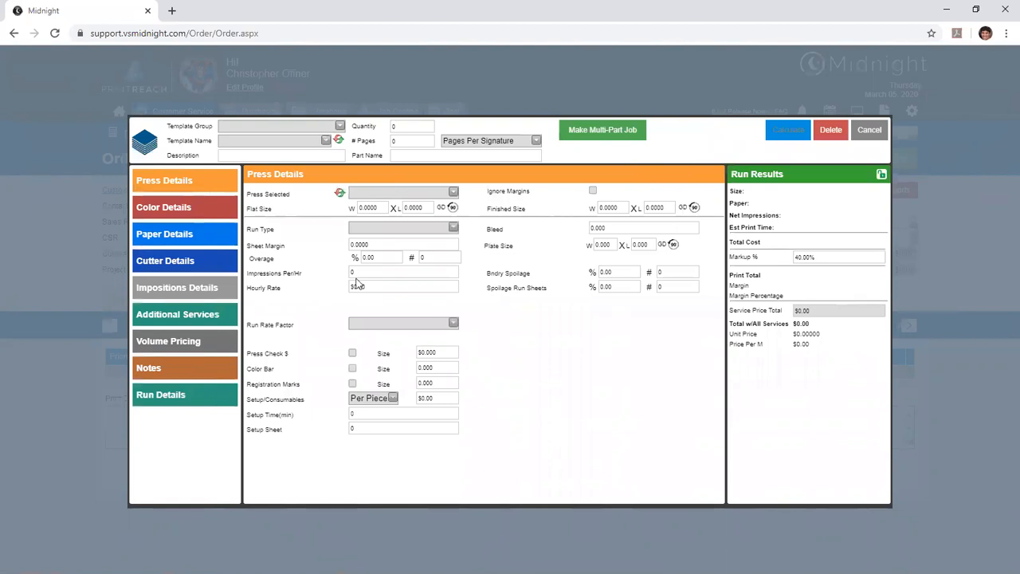
Step: Convert the print product into a multi-part job
click(605, 141)
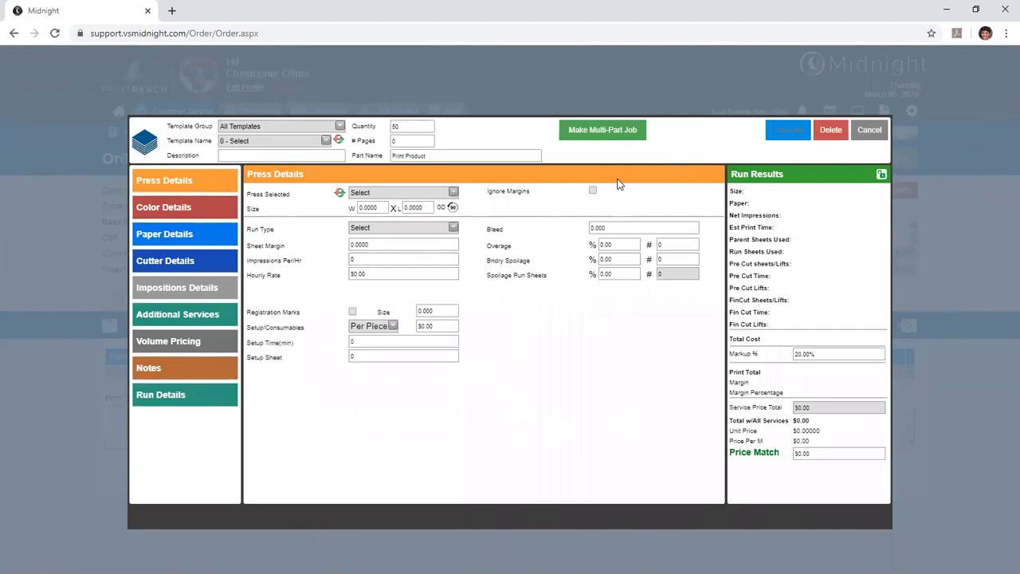
click(603, 135)
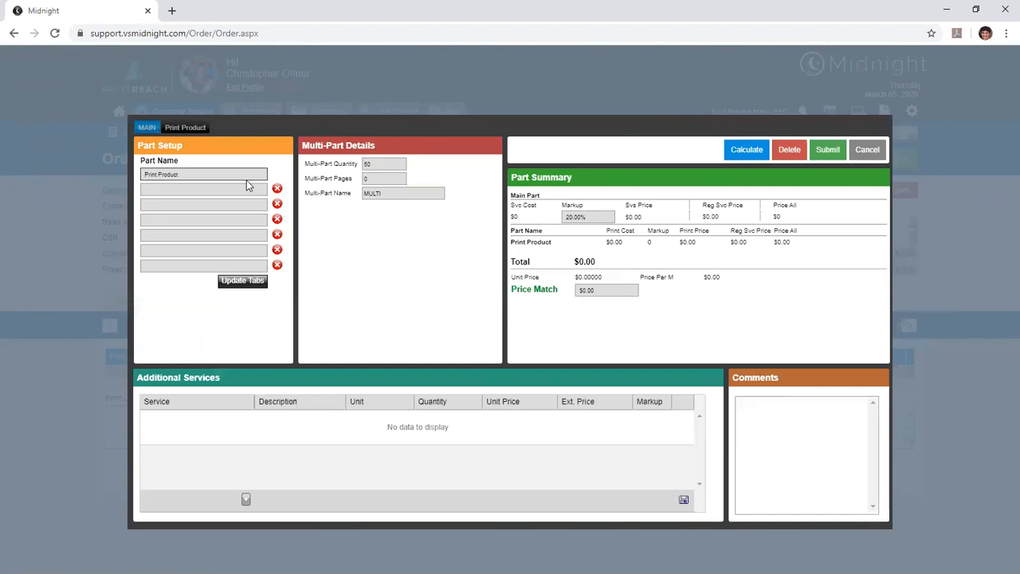
key(ctrl+plus)
key(ctrl+plus)
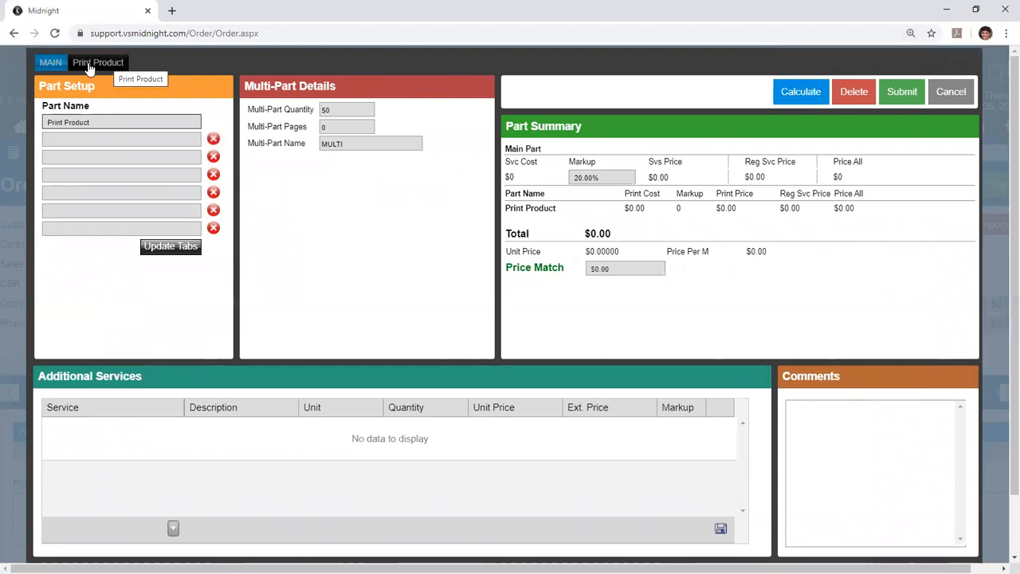
Step: Rename the first part as Cover and add a second part named Guts
drag(102, 121, 39, 125)
click(138, 122)
drag(118, 121, 3, 126)
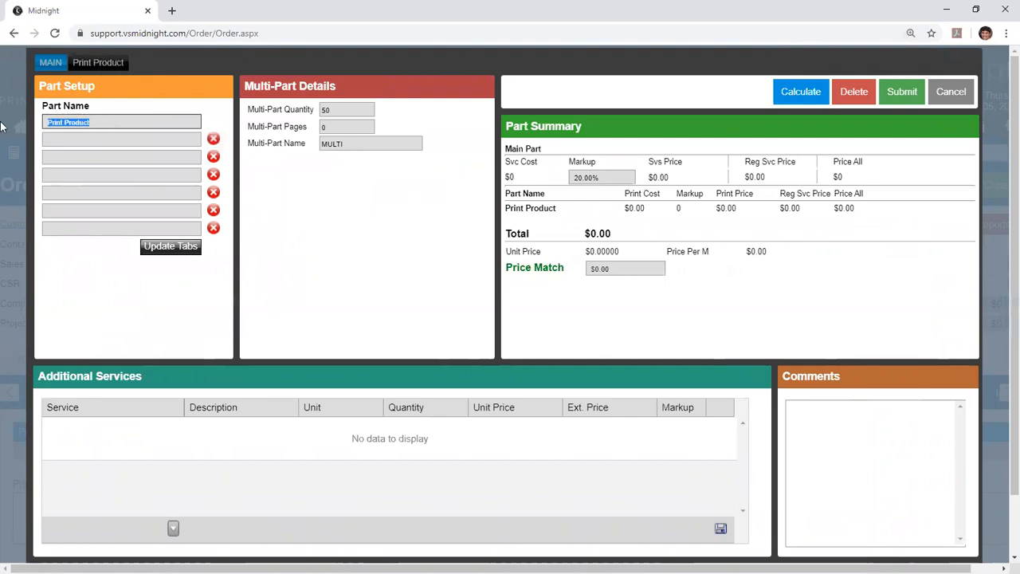
text(Cover)
key(Tab)
text(Gus)
text(ts)
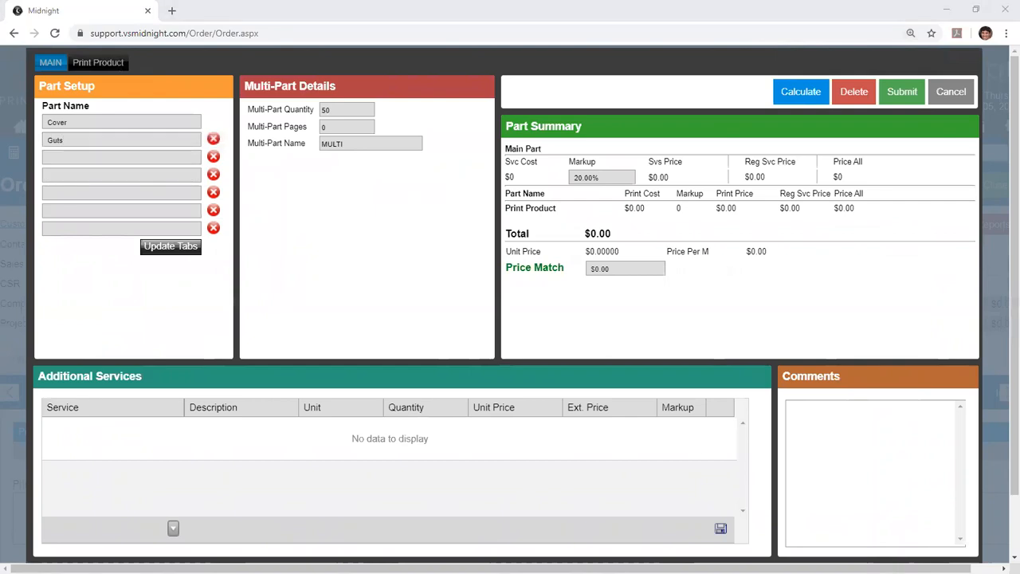
click(283, 271)
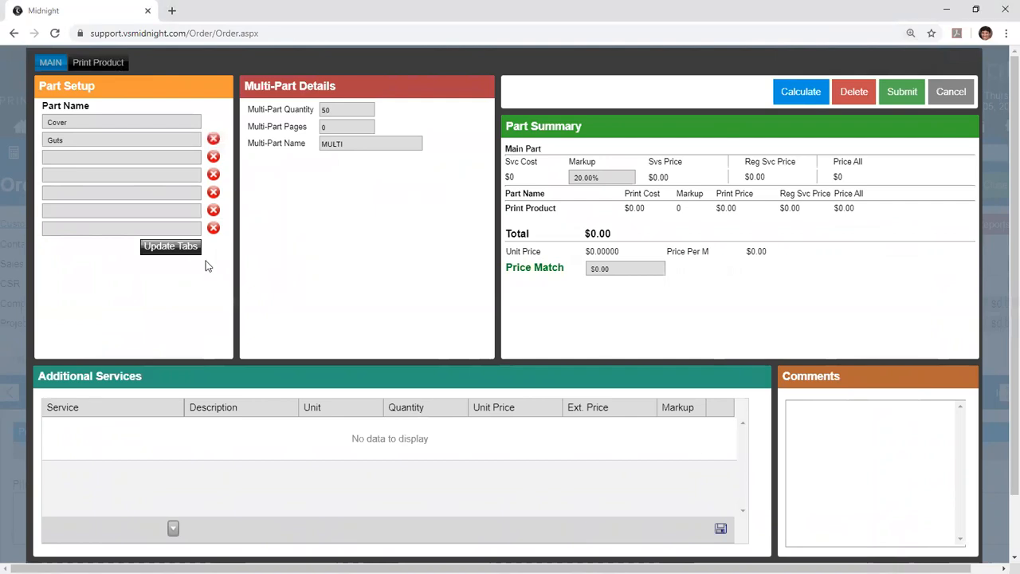
click(82, 121)
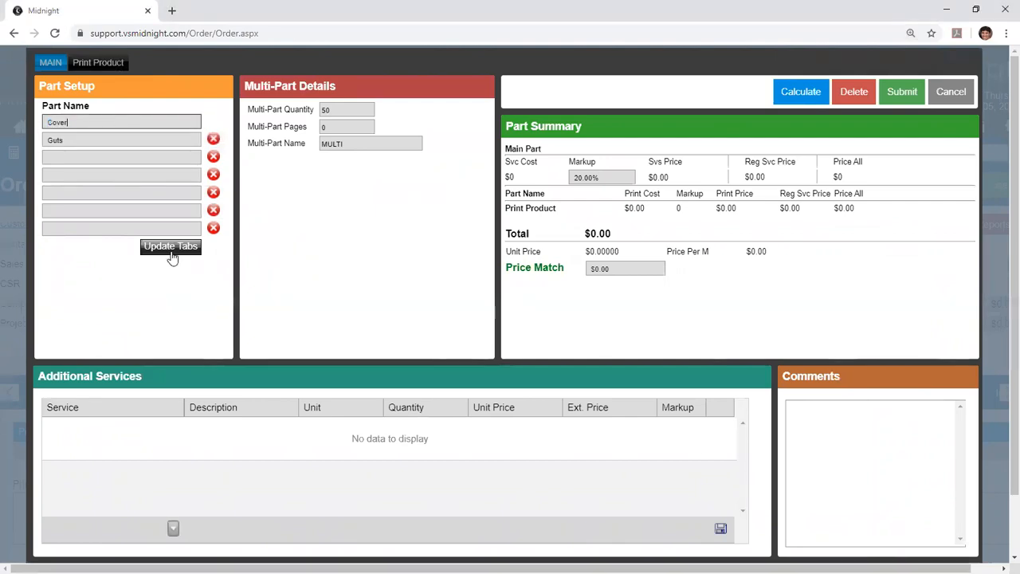
Step: Set the multi-part name to Book and update the part tabs to match the new part names
drag(306, 148, 252, 149)
drag(352, 144, 295, 143)
text(Book)
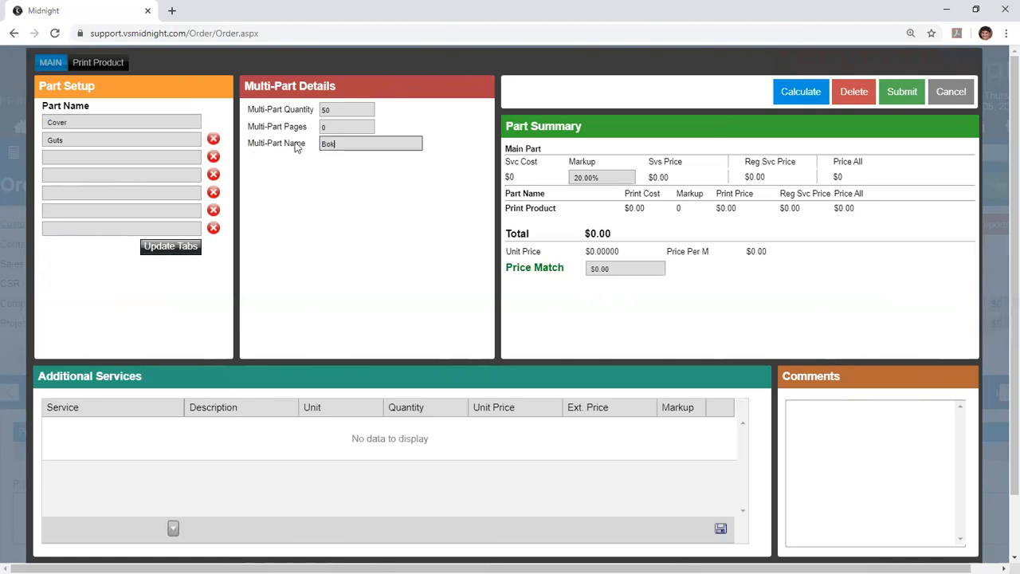
click(173, 248)
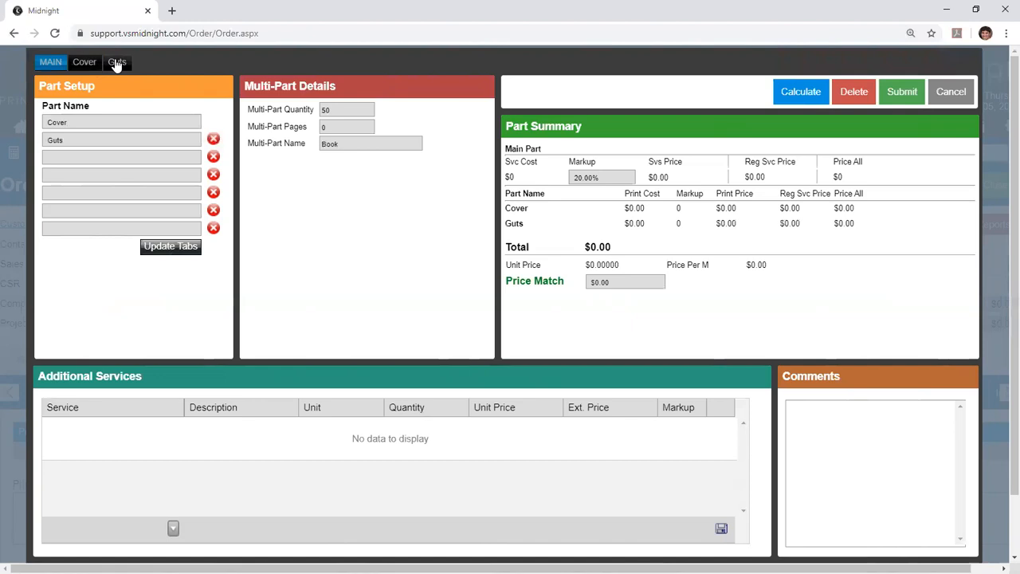
drag(78, 120, 27, 143)
click(83, 119)
click(93, 141)
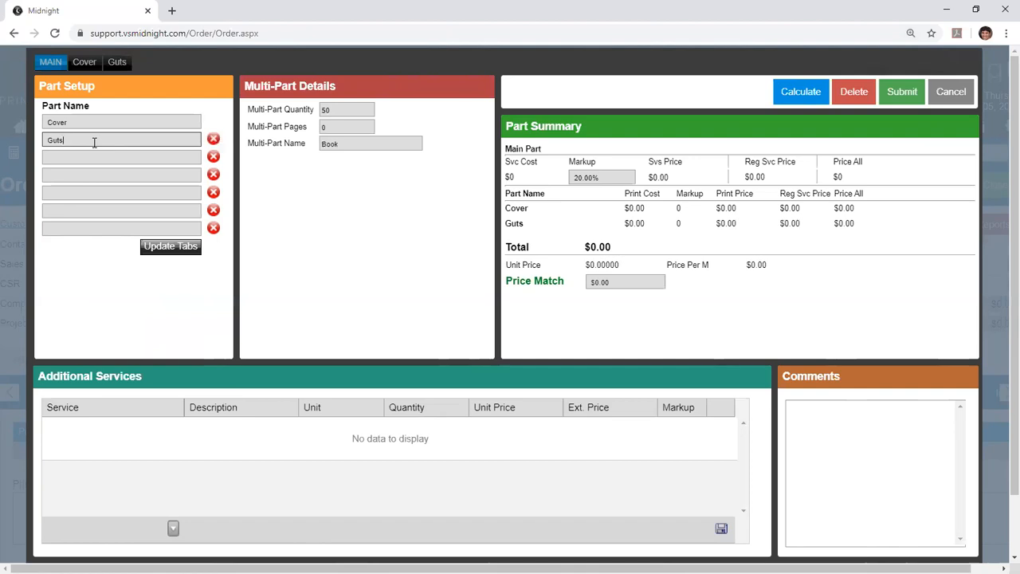
click(243, 288)
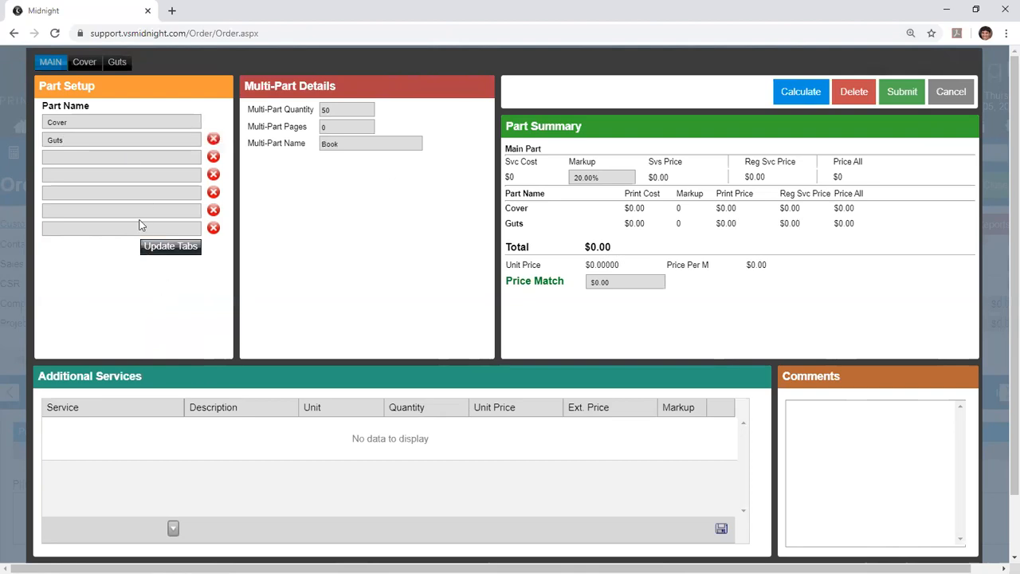
Step: Open the Cover part and choose the Heidelberg SM 102 28 x 40 4C press for it
click(78, 64)
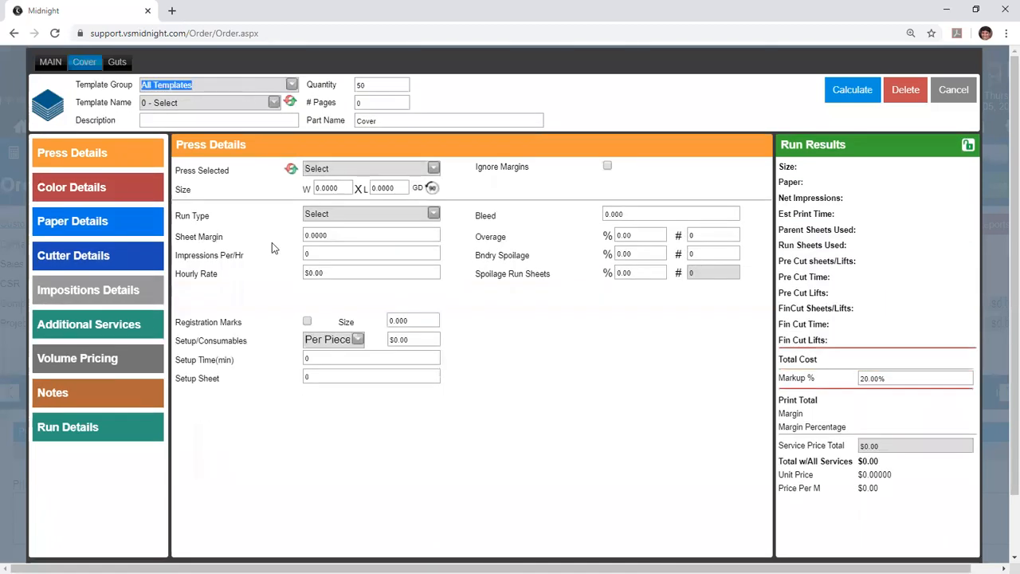
click(434, 169)
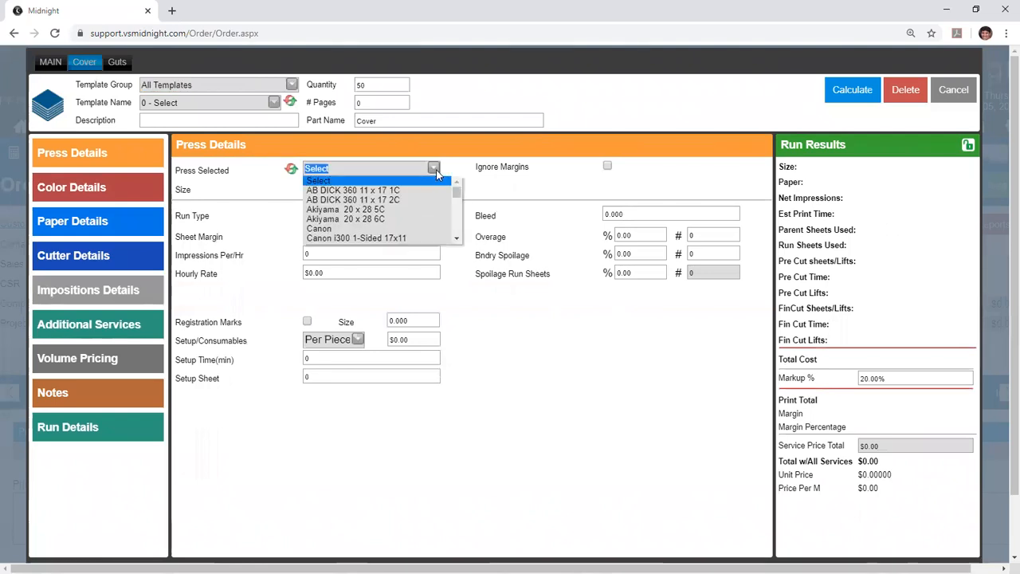
scroll(462, 203, down, 2)
scroll(466, 205, down, 1)
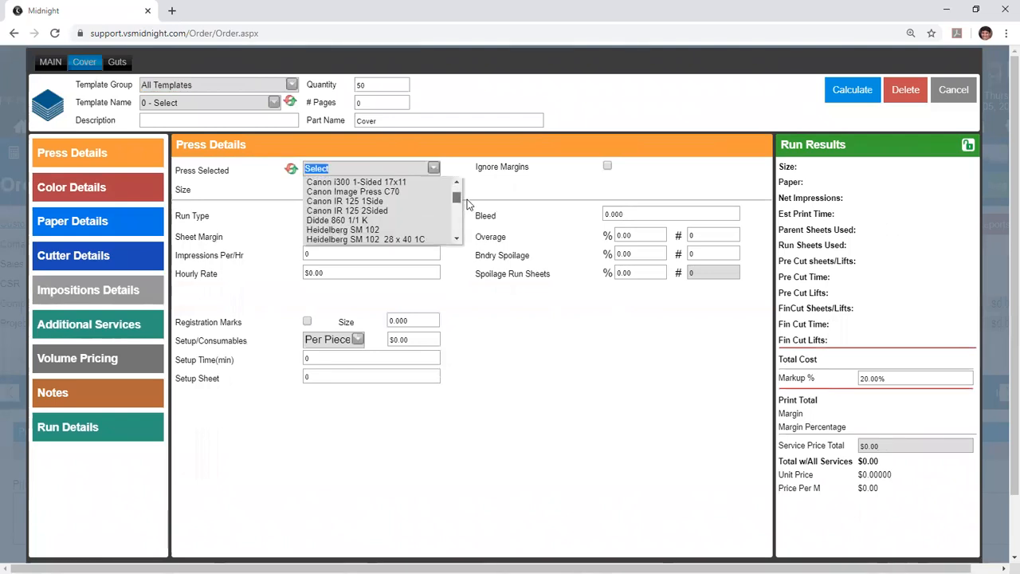
scroll(466, 205, down, 2)
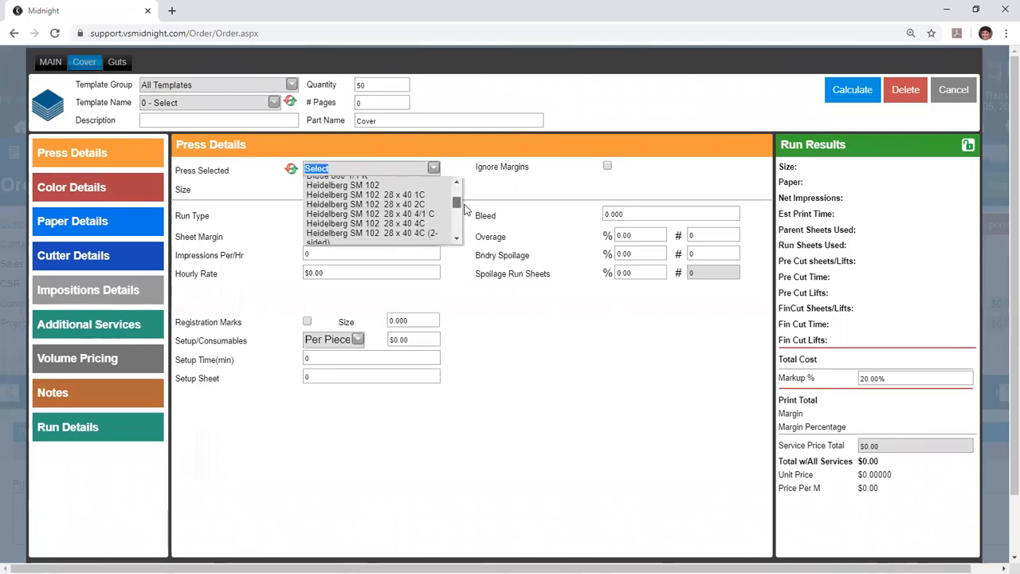
click(420, 225)
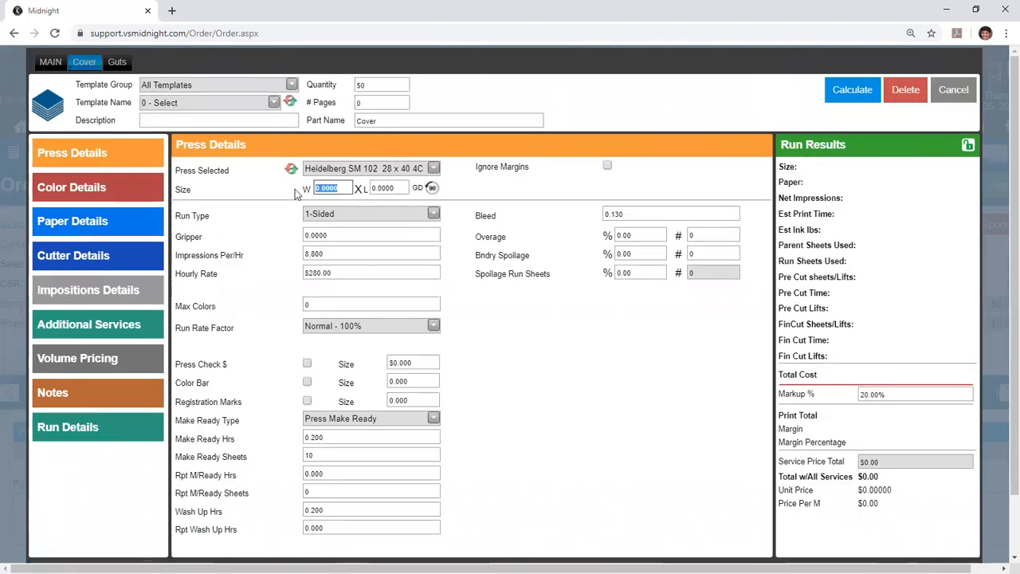
Step: Set the Cover's size to 8 x 10 and its run type to Sheetwise
text(8)
key(Tab)
text(10)
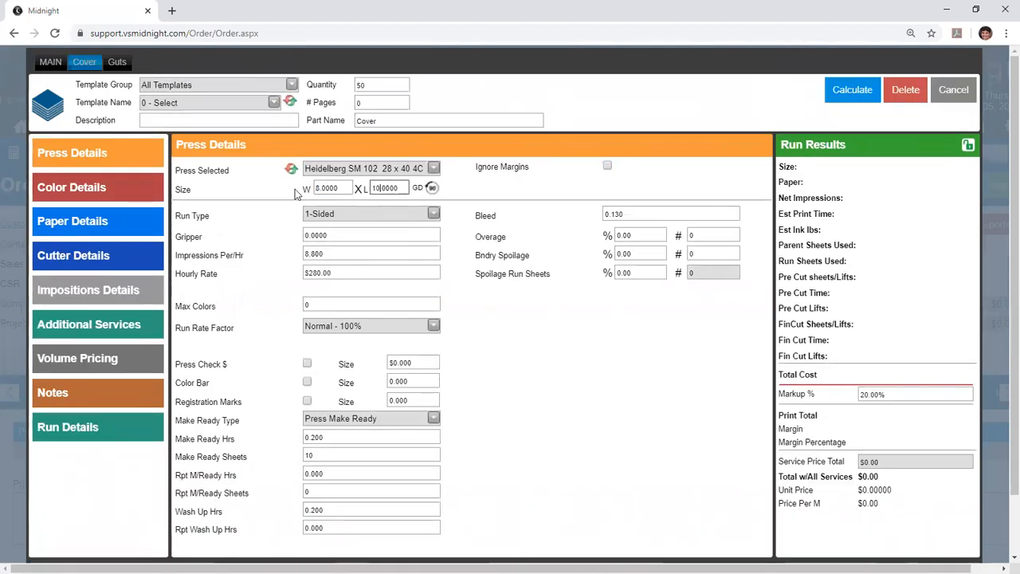
click(433, 220)
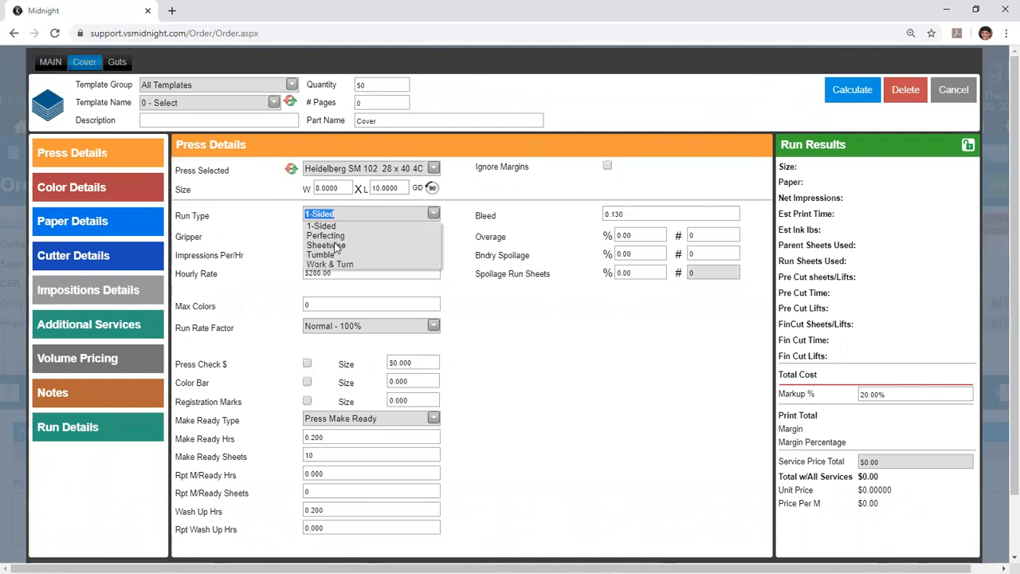
click(335, 248)
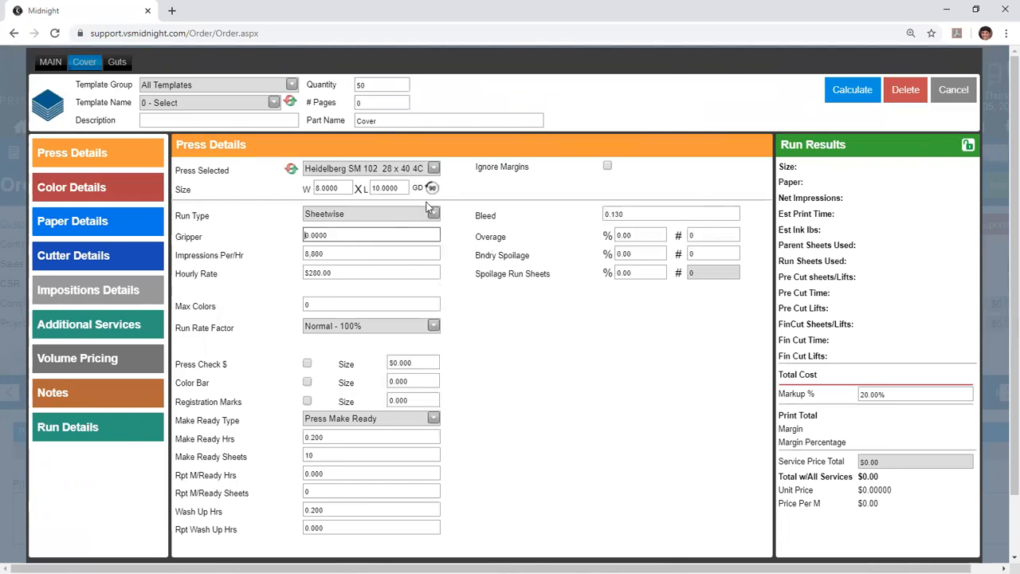
Step: Set the maximum number of colors for the Cover's press to 4
click(638, 216)
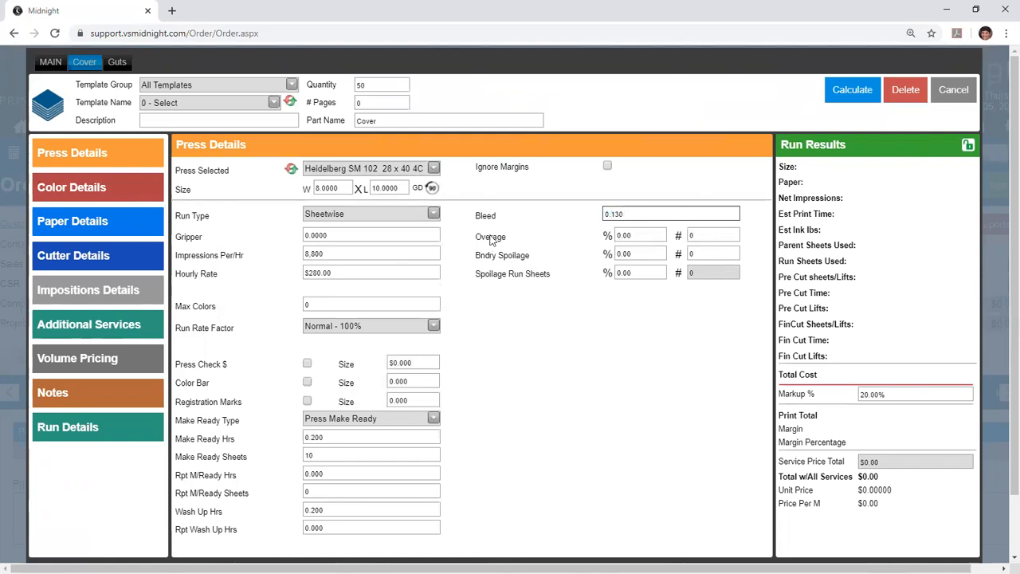
click(293, 304)
text(4)
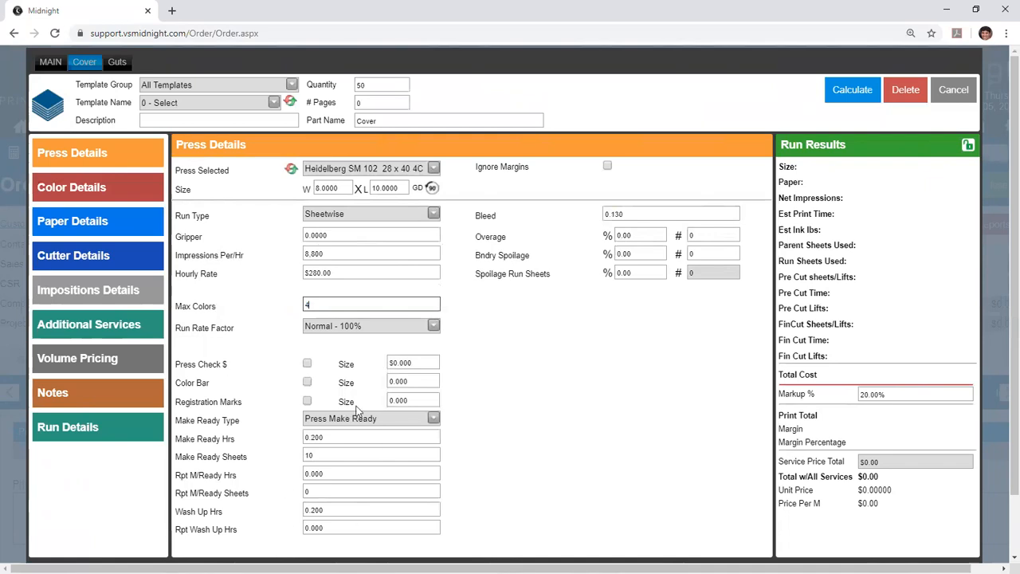
Step: Assign the CMYK color group with 4 colors to side 1 of the Cover
click(150, 201)
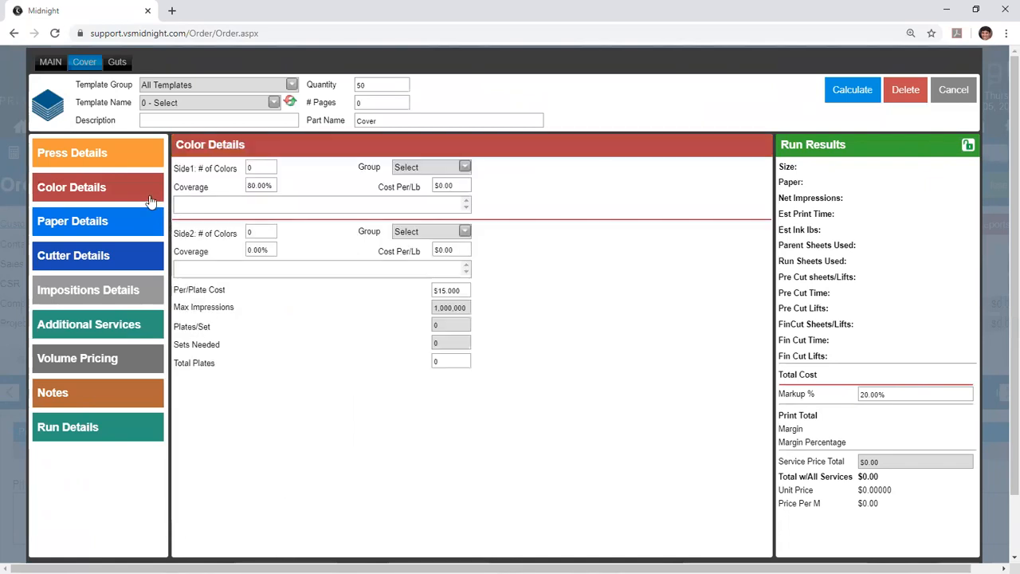
click(425, 169)
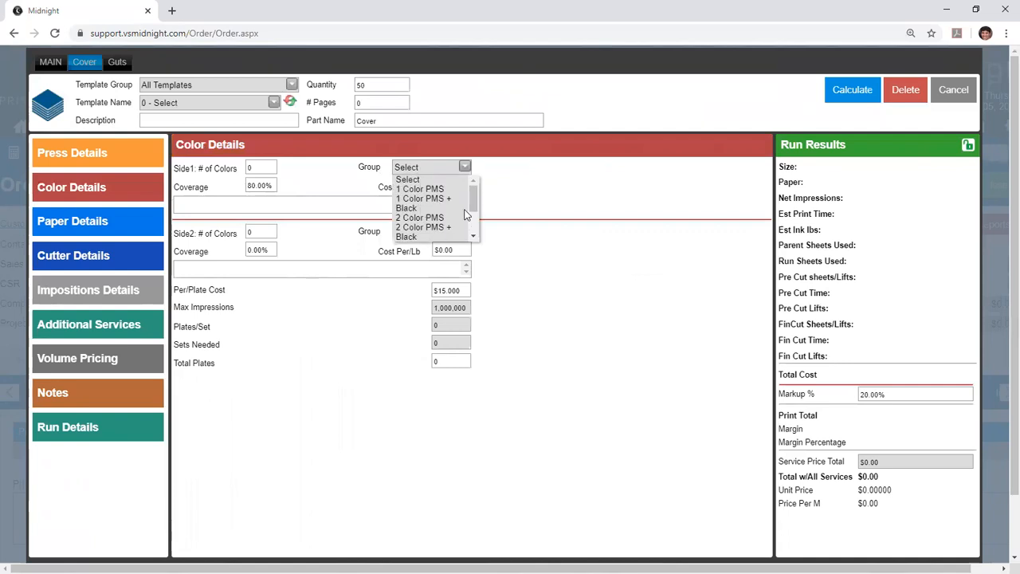
scroll(470, 221, down, 3)
click(398, 211)
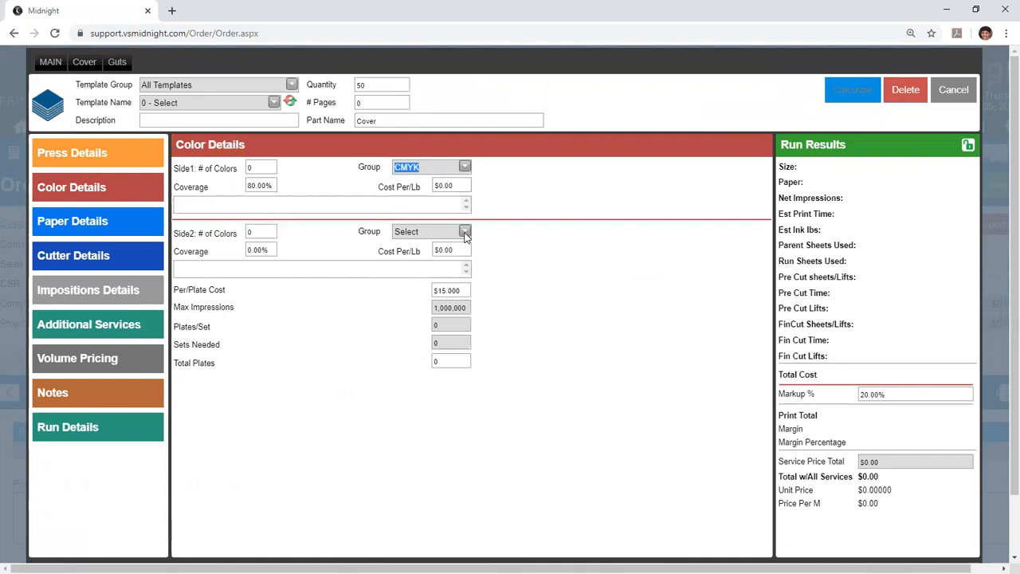
drag(262, 170, 229, 170)
text(4)
key(Tab)
Step: Set the ink coverage for the Cover's side 1 to 100%
click(284, 182)
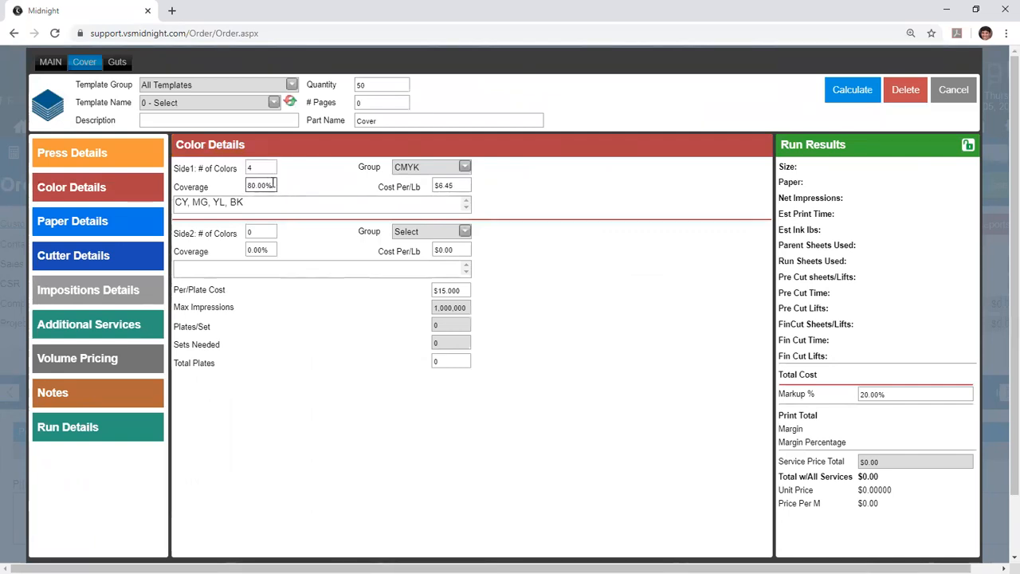
key(BackSpace)
key(BackSpace)
key(BackSpace)
key(BackSpace)
key(BackSpace)
key(BackSpace)
text(100)
Step: Assign the CMYK color group to the Cover's side 2 and set its coverage to 25%
click(463, 235)
drag(475, 257, 476, 279)
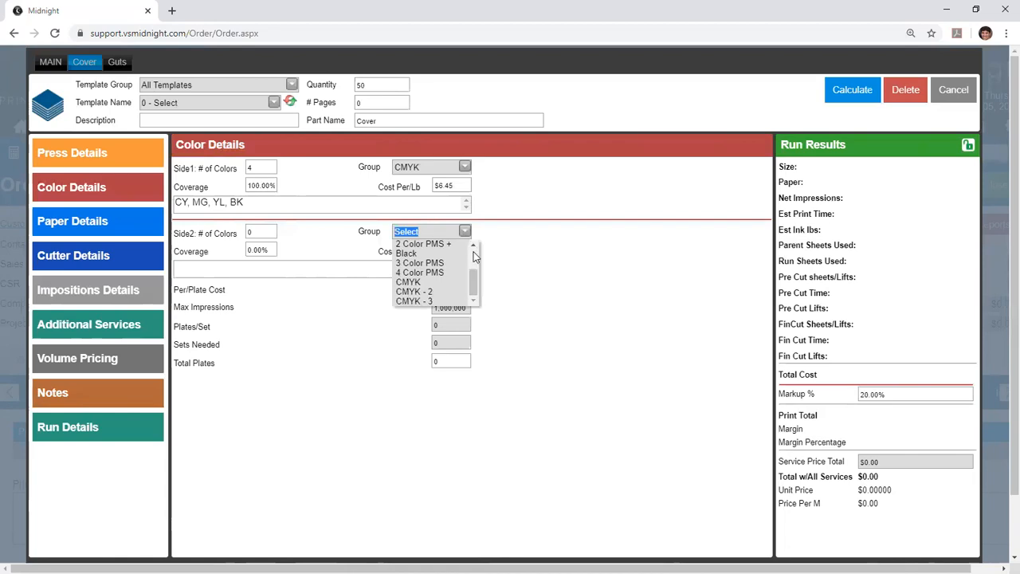
click(414, 282)
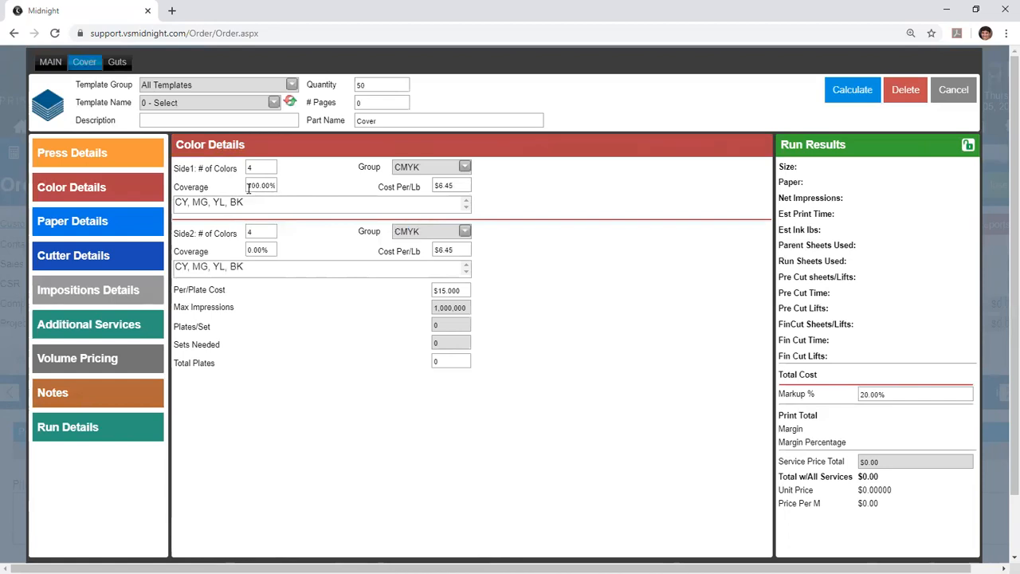
drag(273, 250, 222, 251)
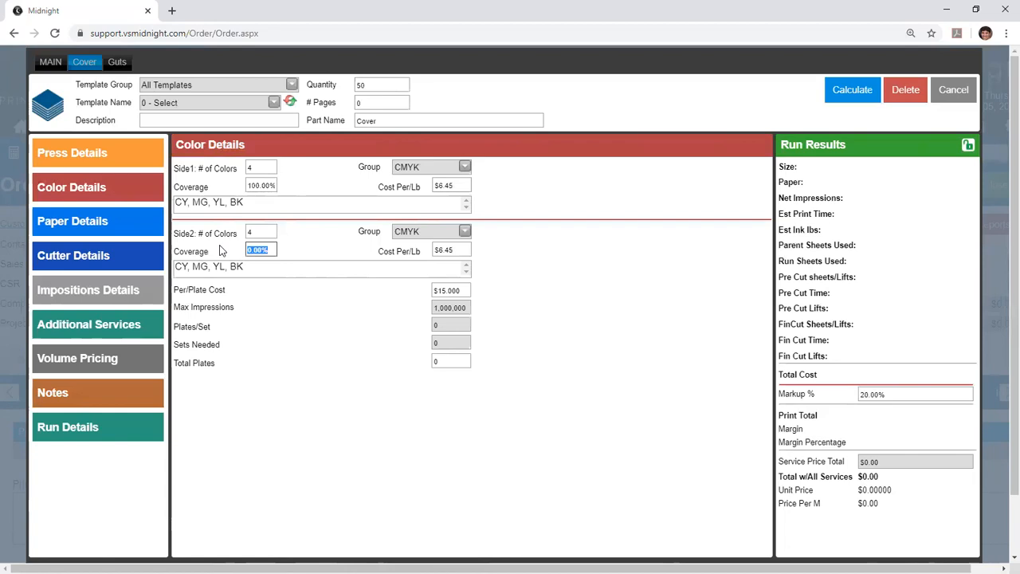
text(25)
Step: Search the paper list for gloss, choose 100# Hanno Art FSC Gloss Cover 25x19 for the Cover and calculate the part
click(89, 226)
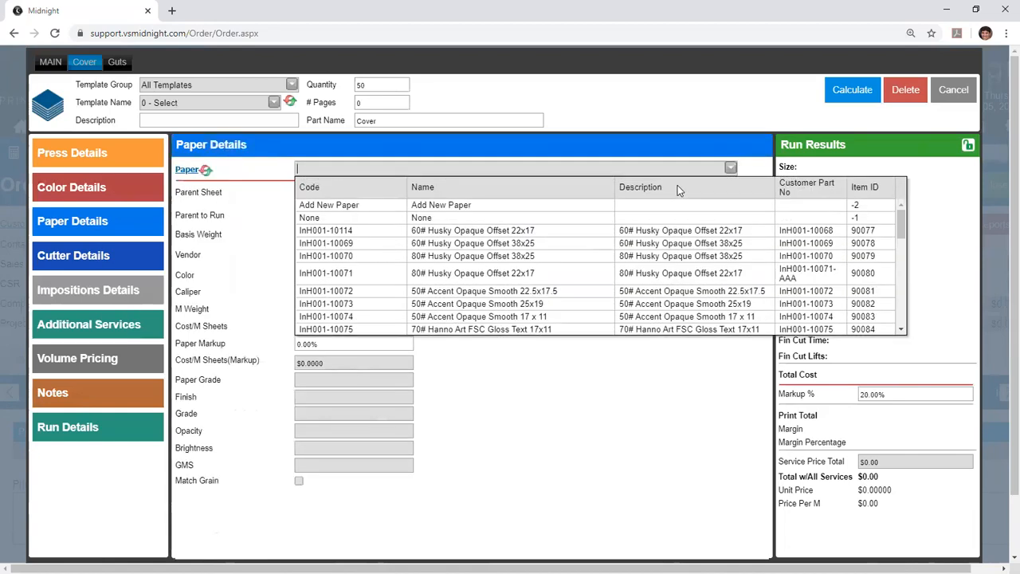
text(gloss)
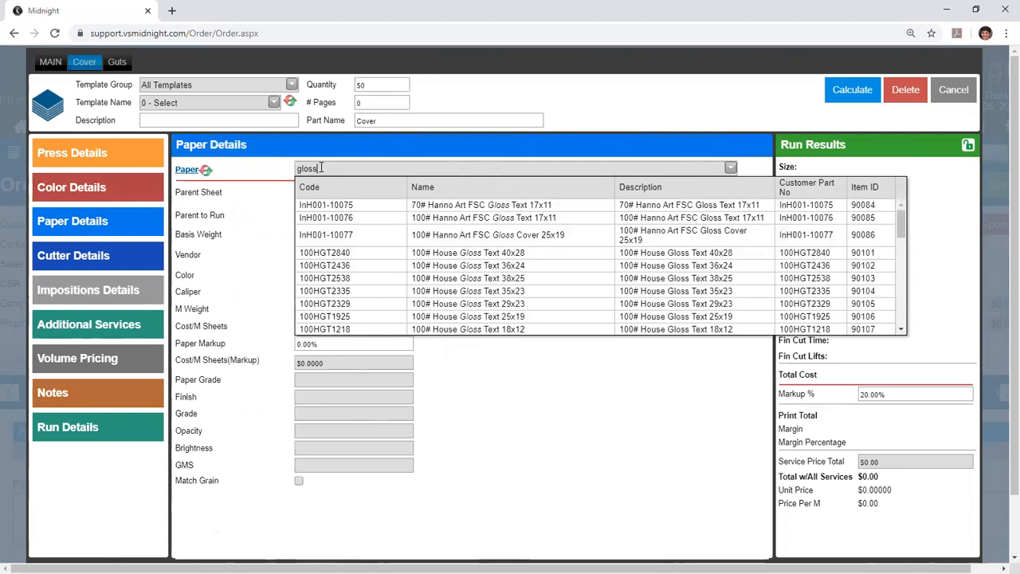
click(673, 237)
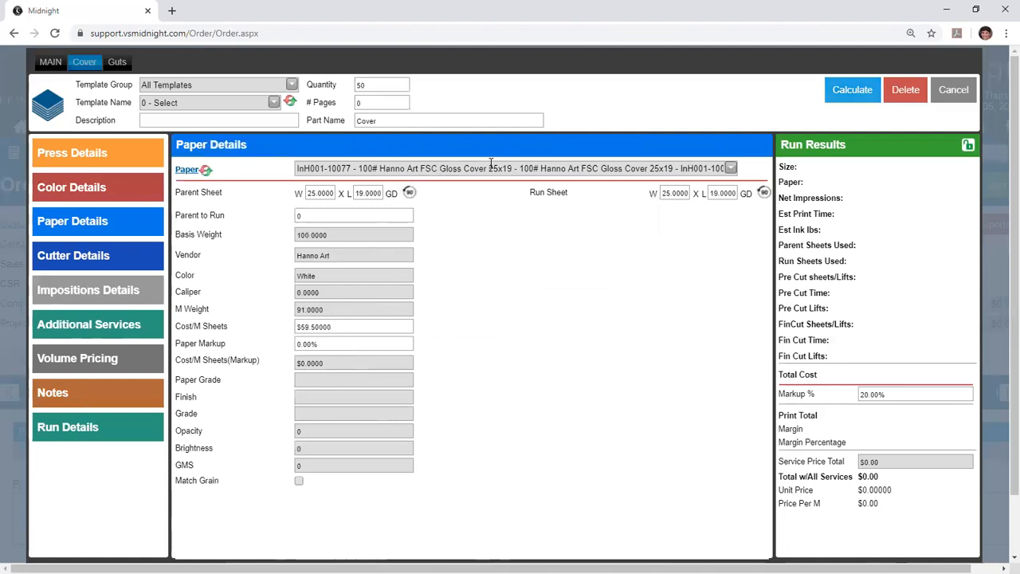
key(Return)
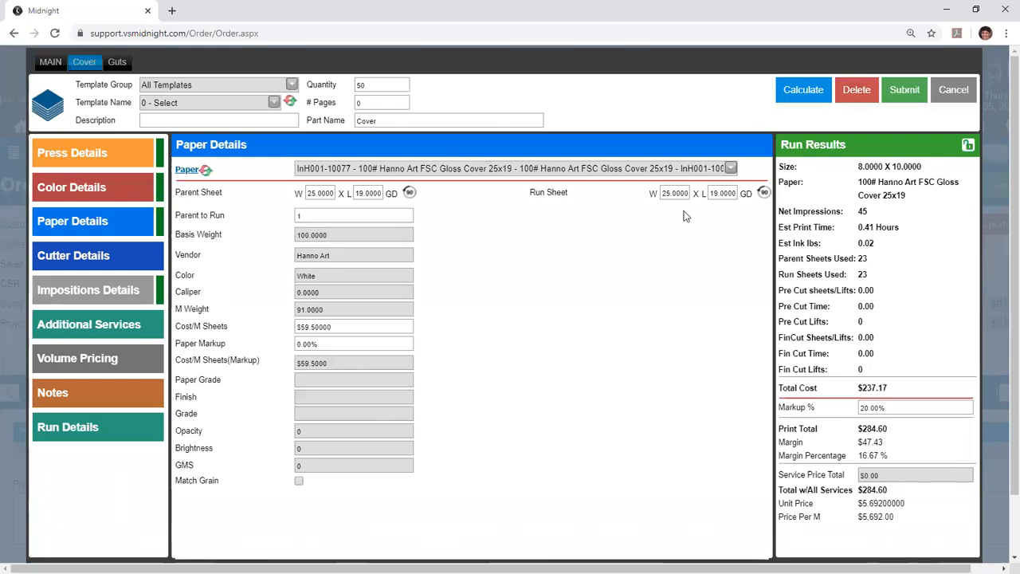
Step: Examine the Cover's quantity and its run details, including press time, ink, sheets used and the cost breakdown
double_click(360, 85)
text(50)
double_click(862, 258)
click(467, 88)
click(123, 435)
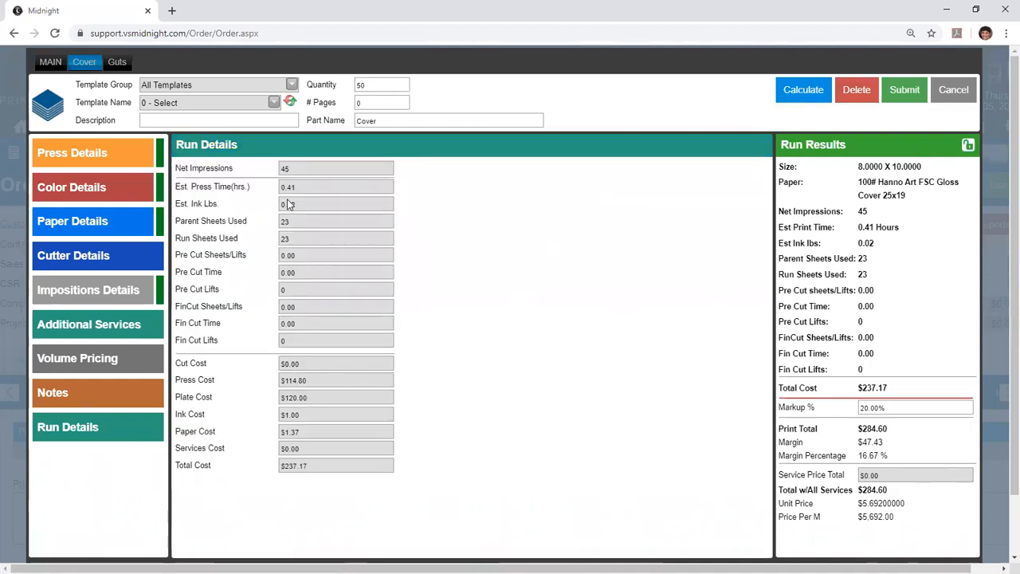
drag(314, 186, 267, 189)
double_click(281, 205)
double_click(675, 243)
click(310, 262)
drag(237, 368, 319, 453)
click(318, 453)
drag(310, 476, 291, 475)
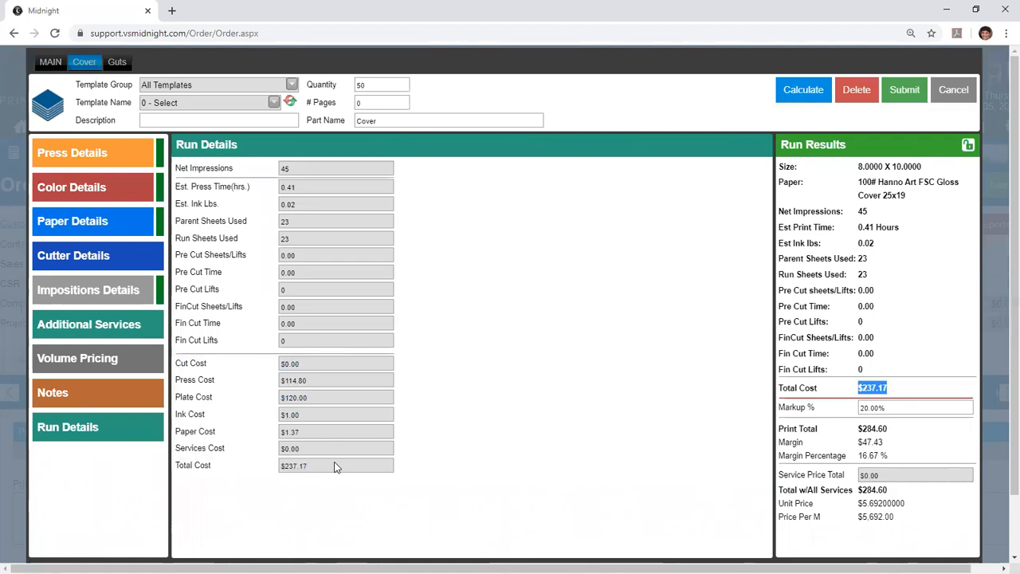
Step: Review the Cover's markup percentage, print total and total with all services in the run results
key(Tab)
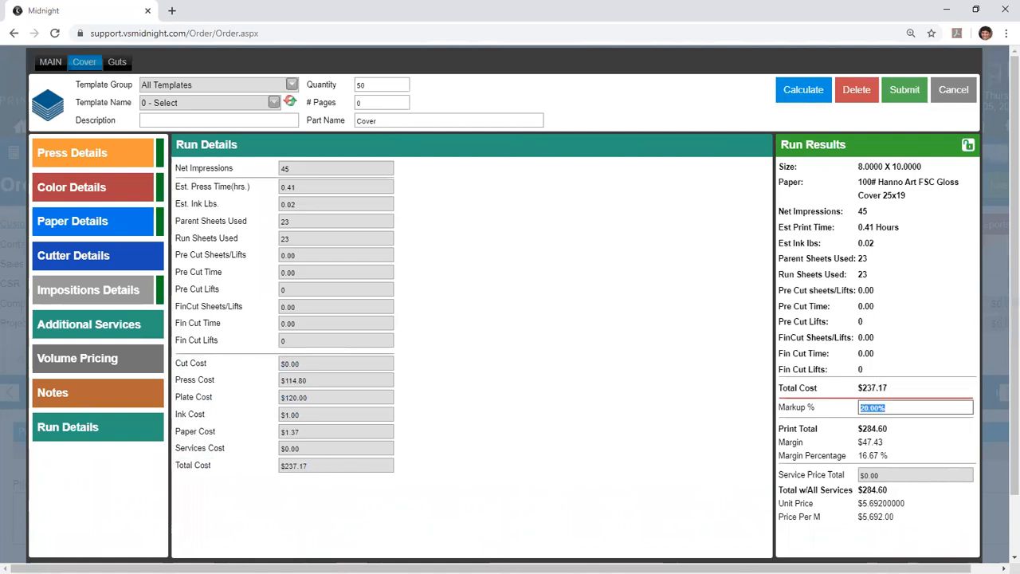
click(856, 480)
drag(890, 436, 855, 437)
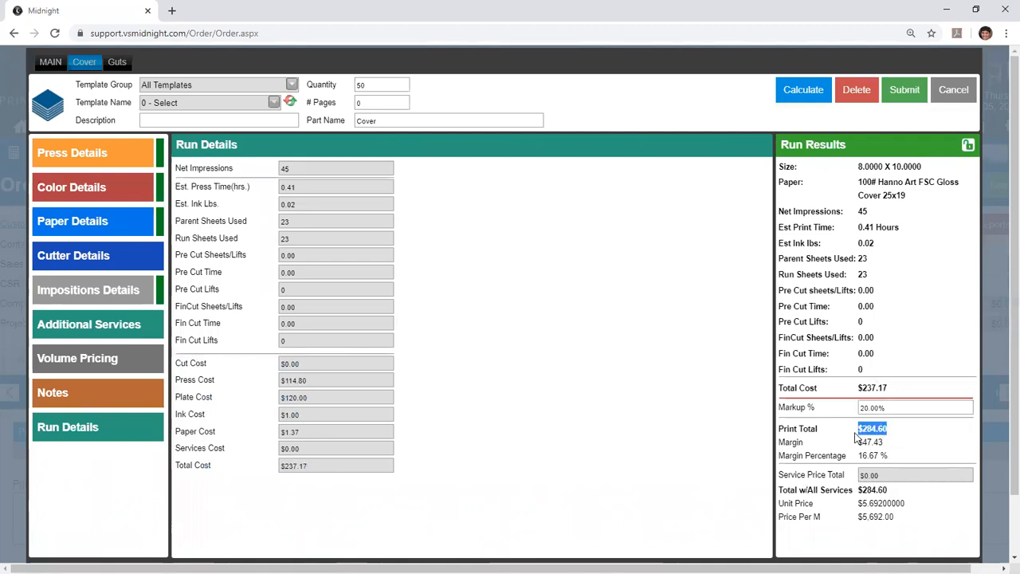
drag(888, 490, 858, 489)
click(897, 492)
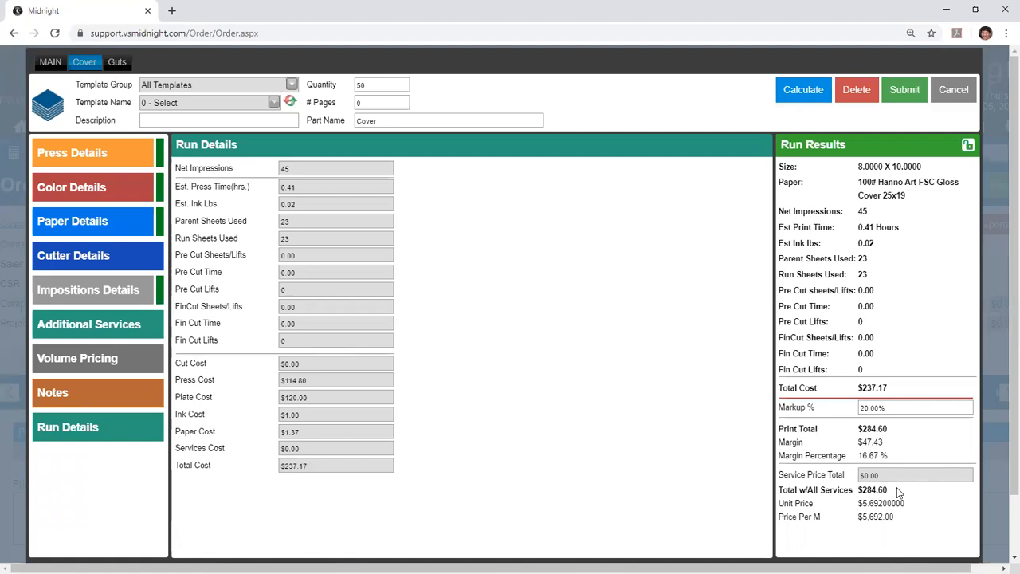
click(854, 492)
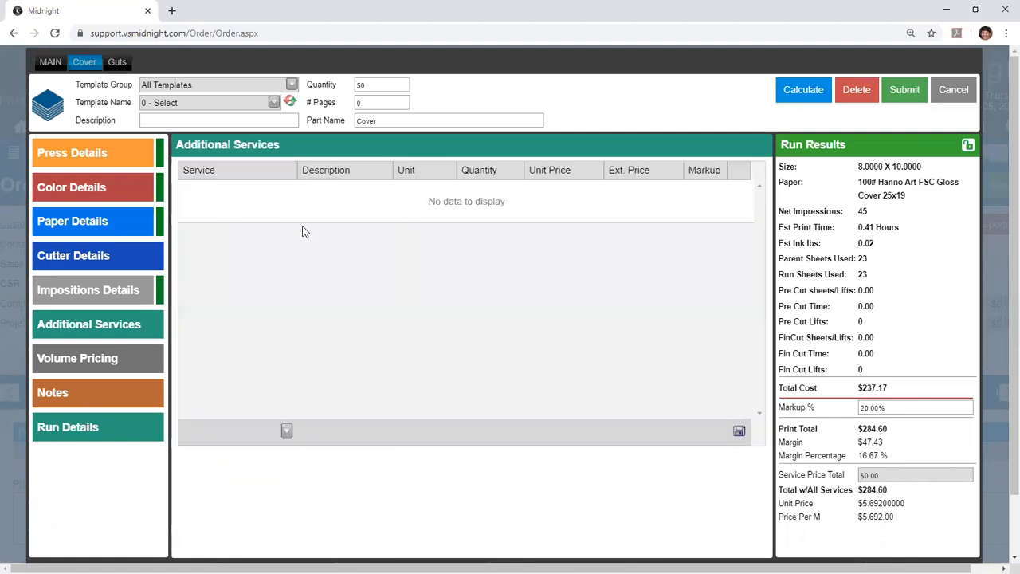
Step: Add the Fold service to the Cover's additional services, using the Custom sheet size
click(287, 430)
key(Up)
key(Up)
key(Up)
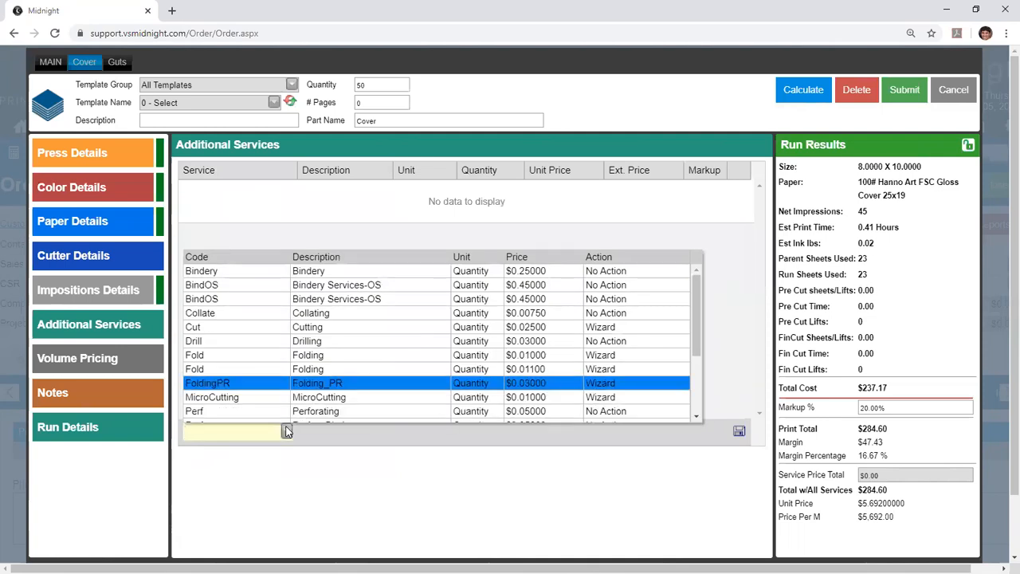
key(Up)
key(Return)
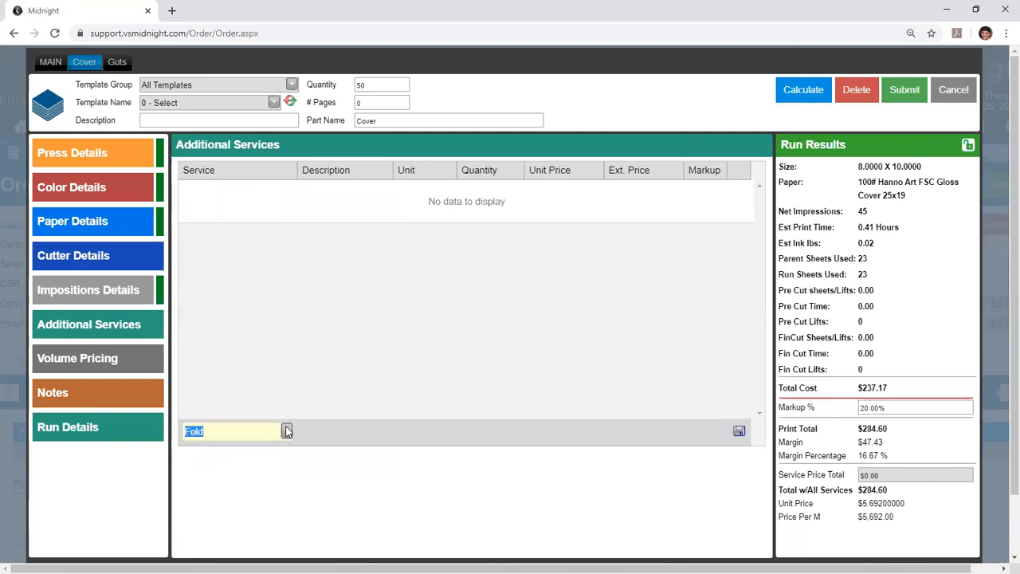
click(740, 432)
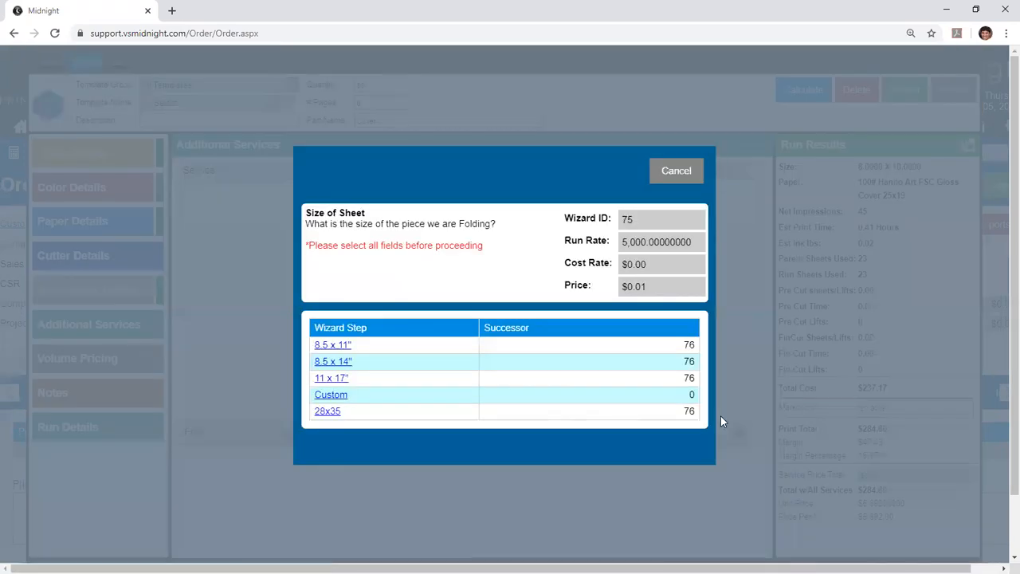
click(336, 395)
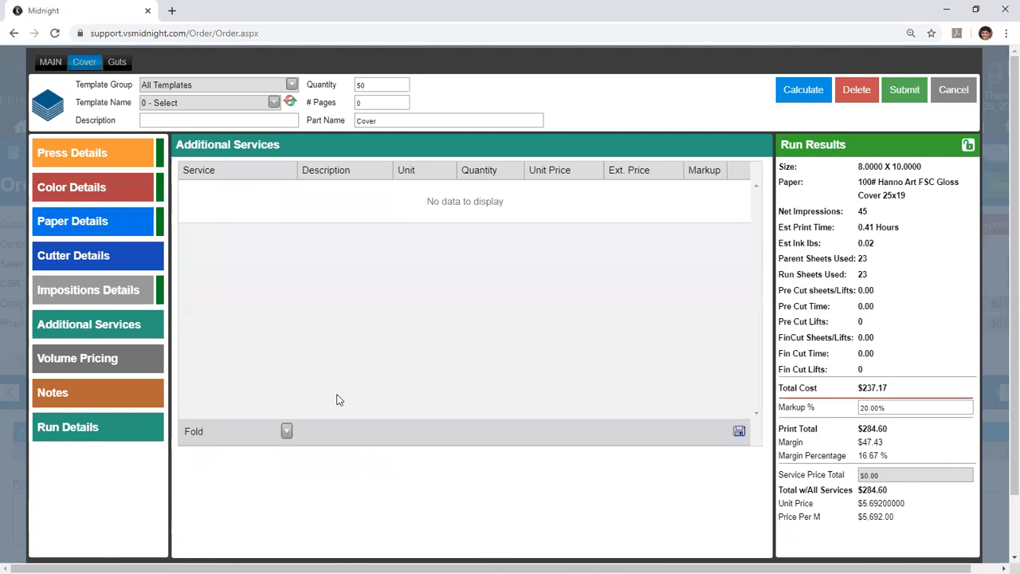
Step: Add the SetupO service to the Cover's additional services
click(287, 431)
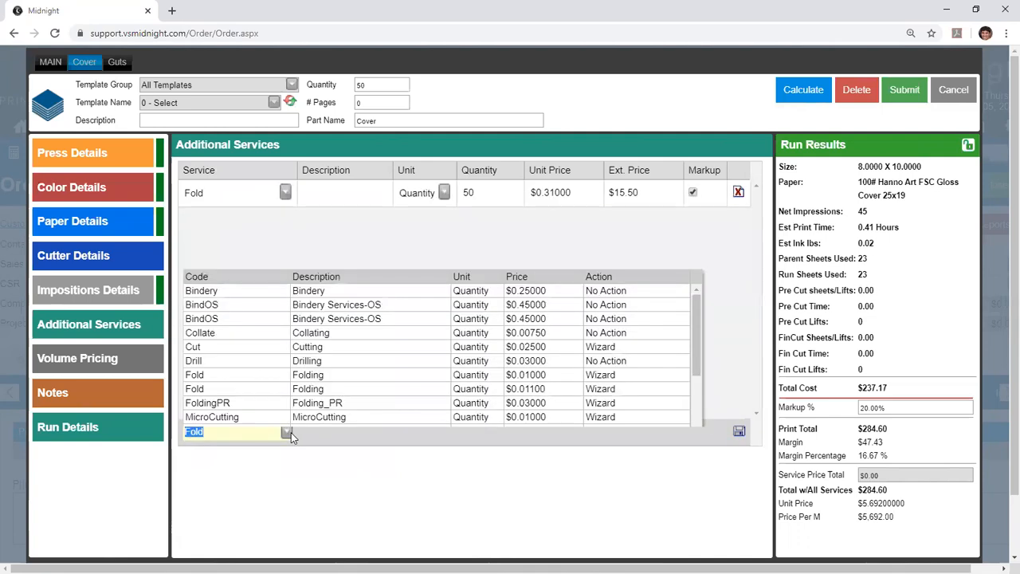
scroll(378, 381, down, 3)
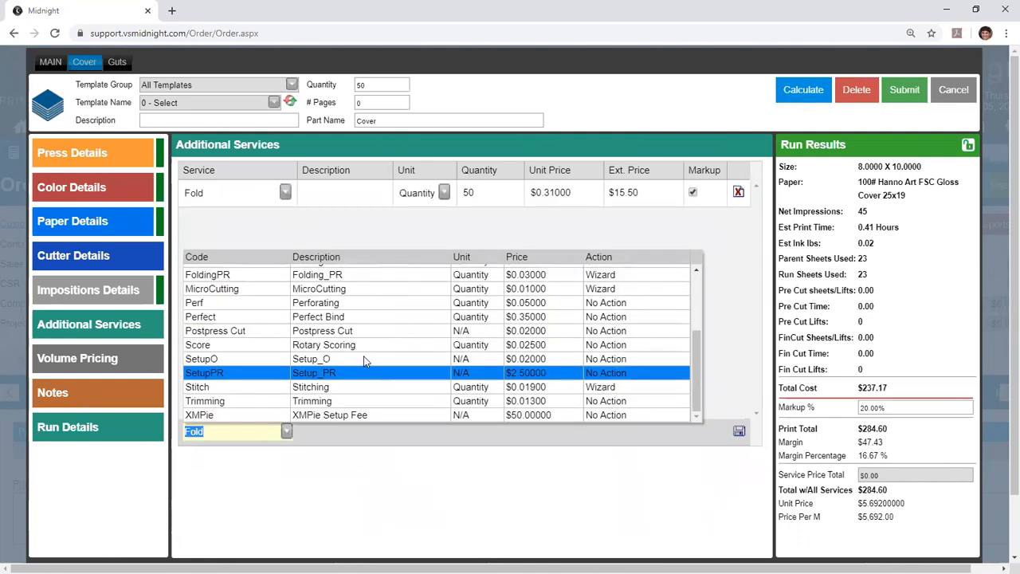
click(365, 361)
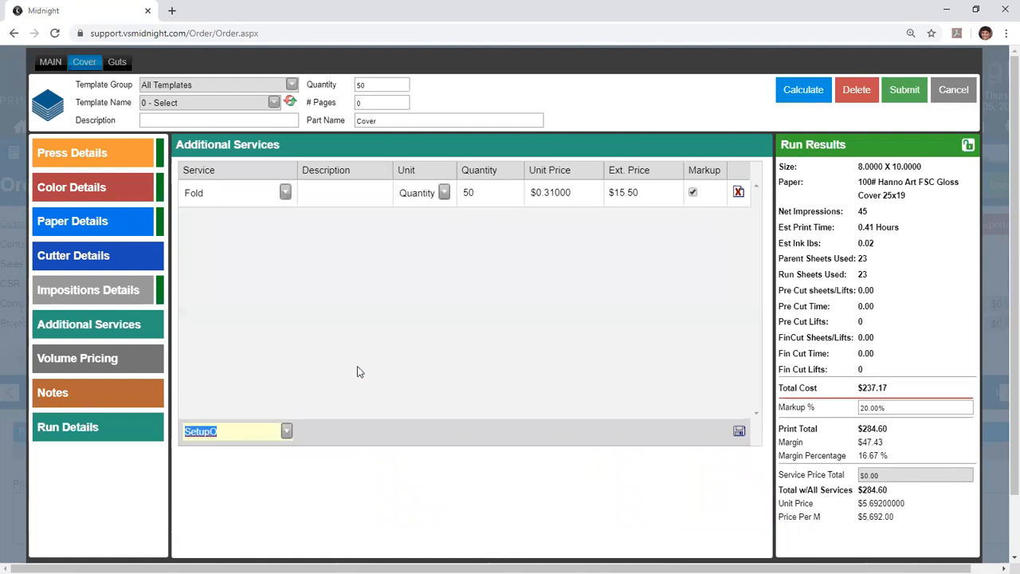
click(740, 433)
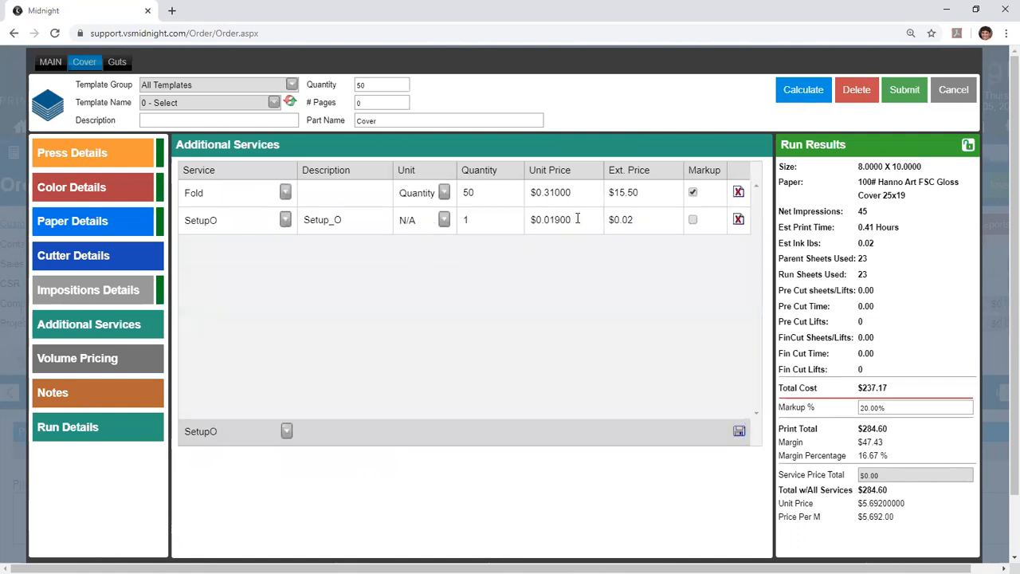
Step: Set the SetupO service's unit price to $15, recalculate the Cover and check its service and overall totals
double_click(627, 223)
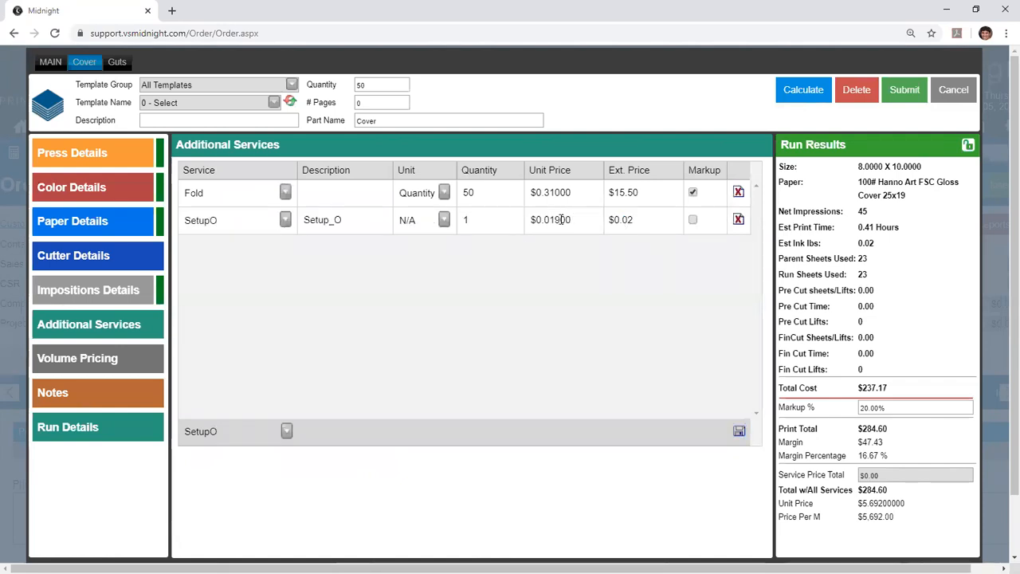
drag(564, 221, 506, 221)
text(15)
key(Tab)
click(806, 94)
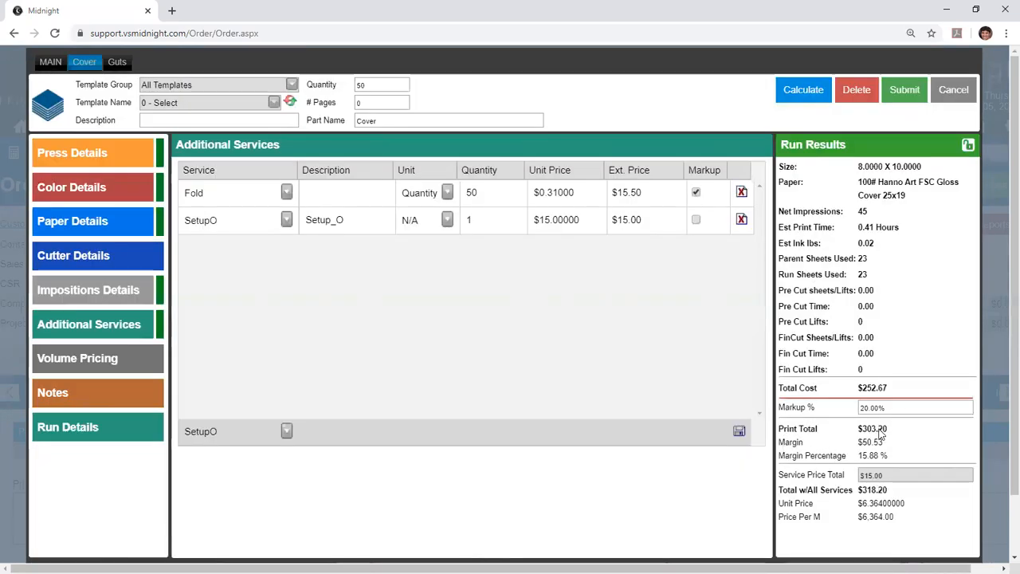
click(861, 478)
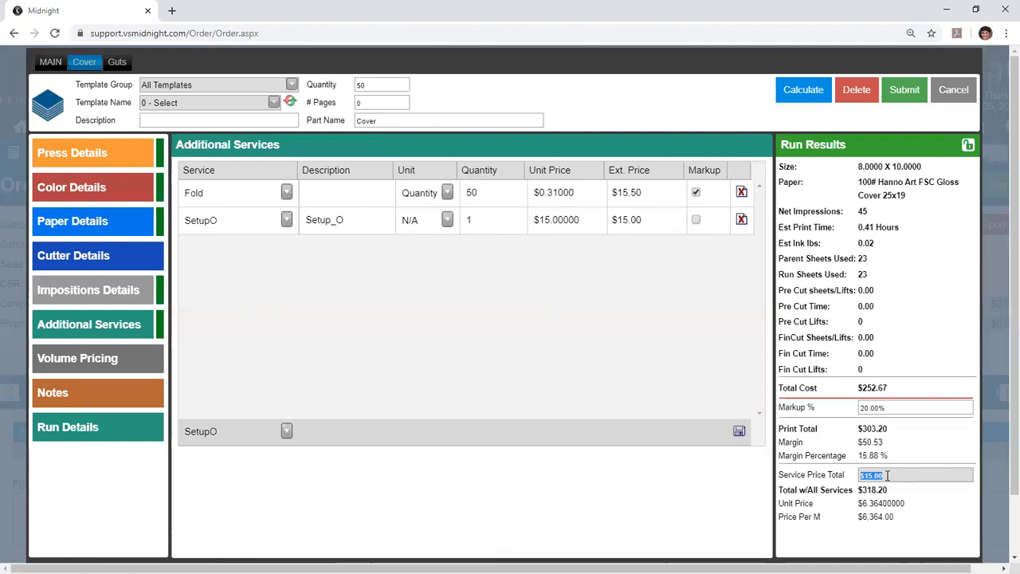
mouse_move(890, 490)
mouse_down()
mouse_move(854, 497)
mouse_move(926, 499)
mouse_move(900, 492)
mouse_up()
Step: Open the Guts part and apply template 40, Booklets - Offset - 8.5 x 11 - Body 8pg
click(117, 62)
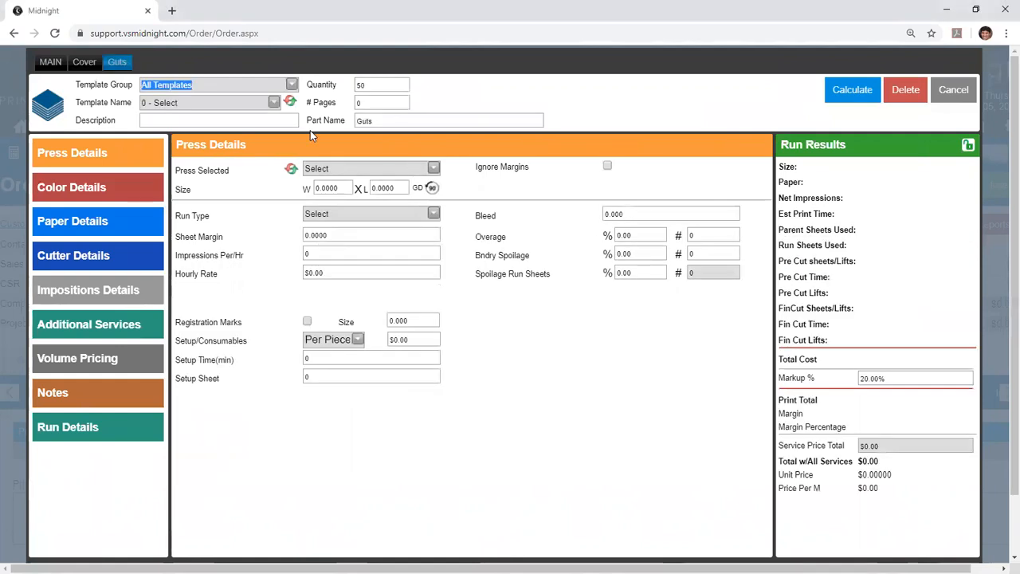
click(273, 102)
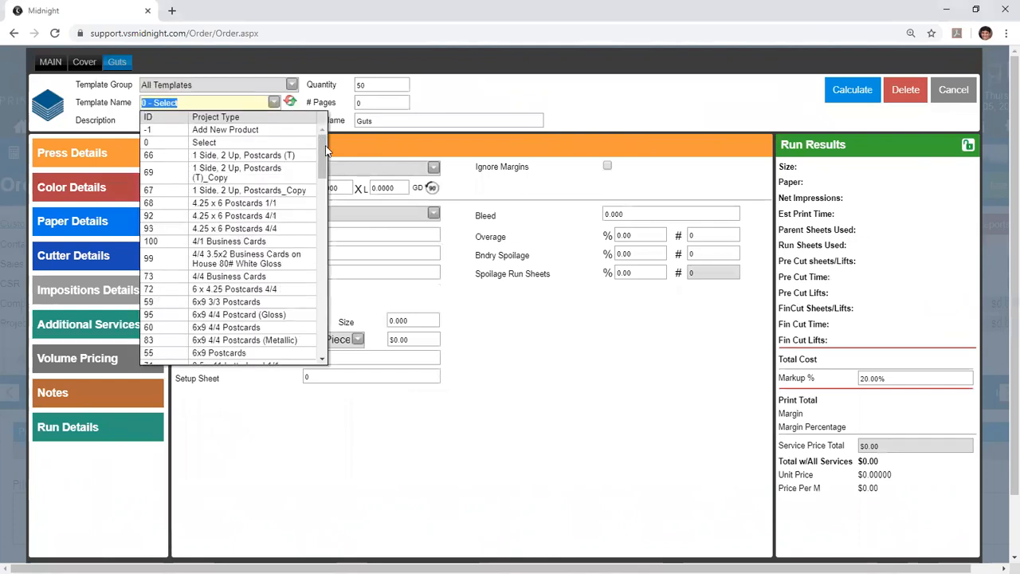
scroll(329, 167, down, 2)
drag(329, 168, 321, 193)
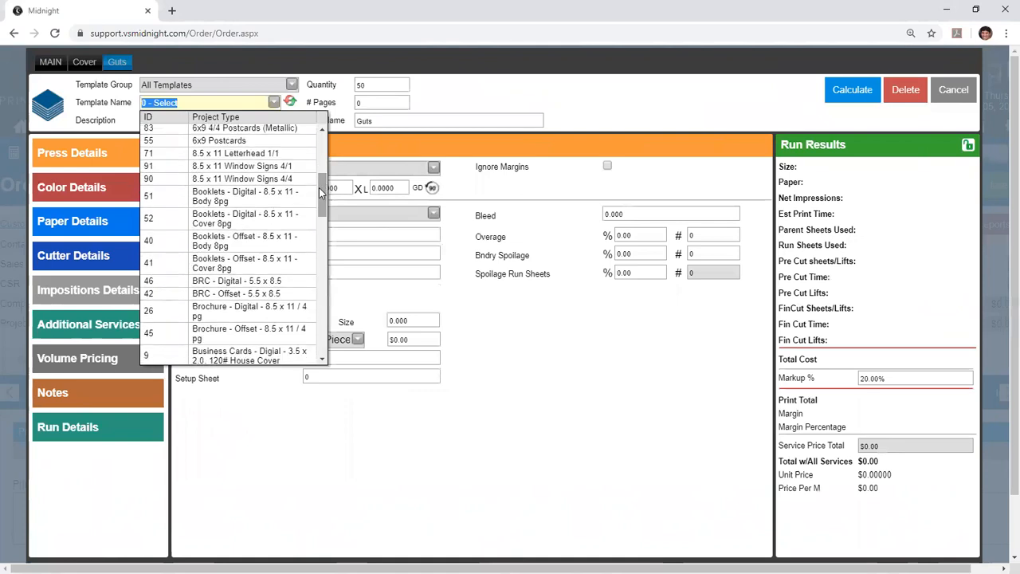
click(294, 241)
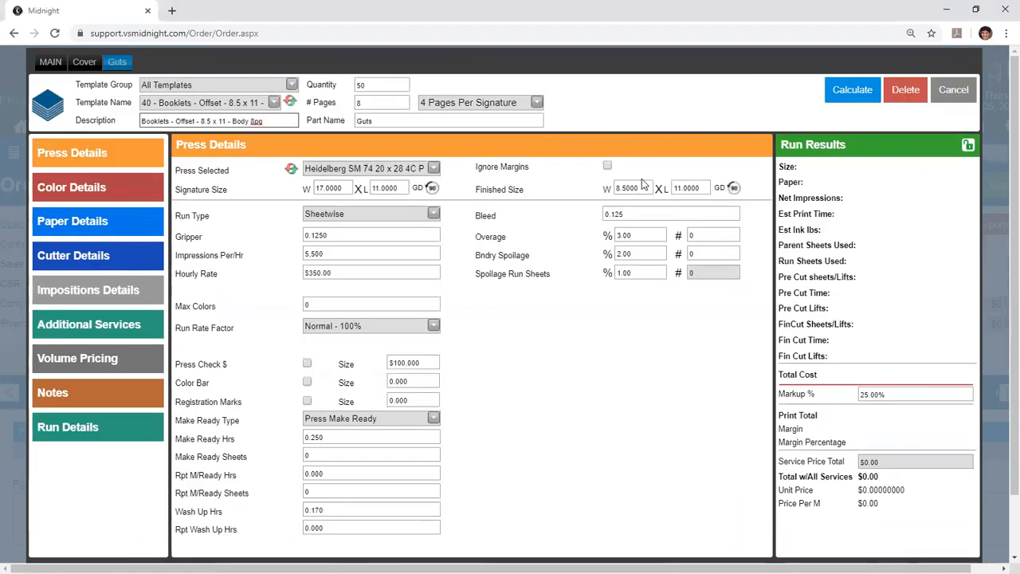
Step: Set the Guts' finished size to 8 x 10
click(644, 192)
text(8)
key(Tab)
text(10)
key(Tab)
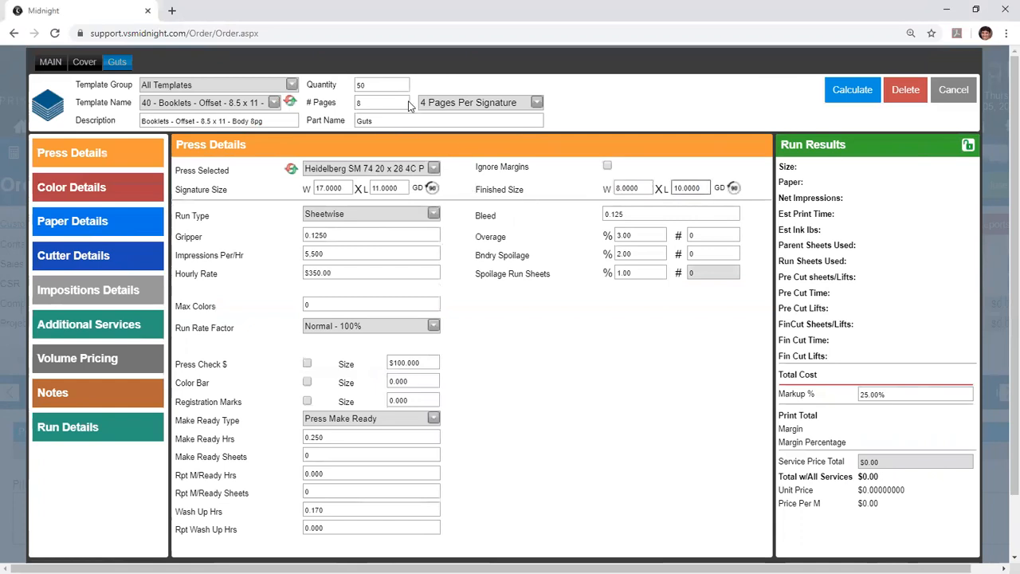
Step: Examine the Guts' page count and the available pages-per-signature options
drag(309, 102, 334, 102)
double_click(379, 104)
click(428, 103)
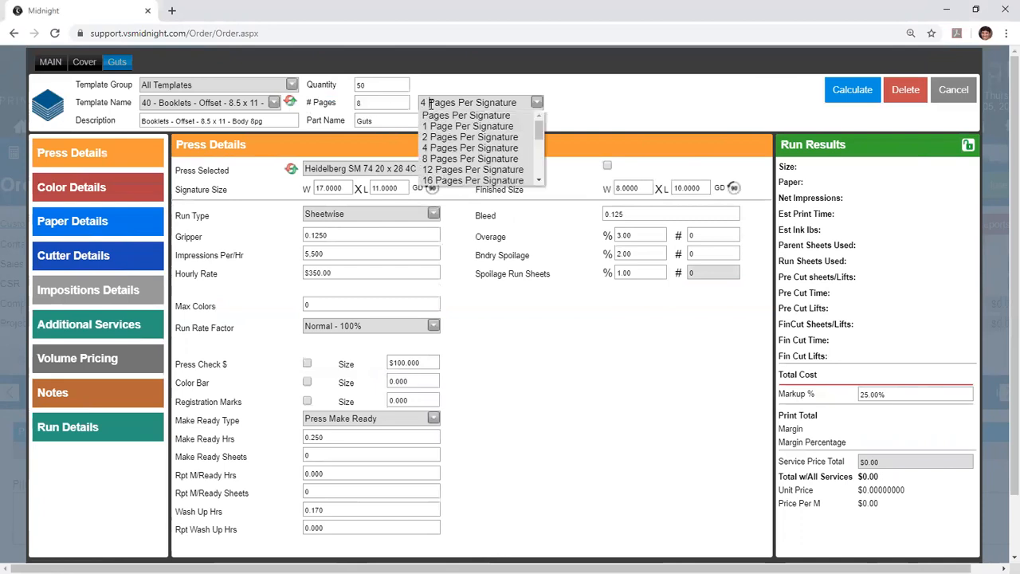
click(415, 211)
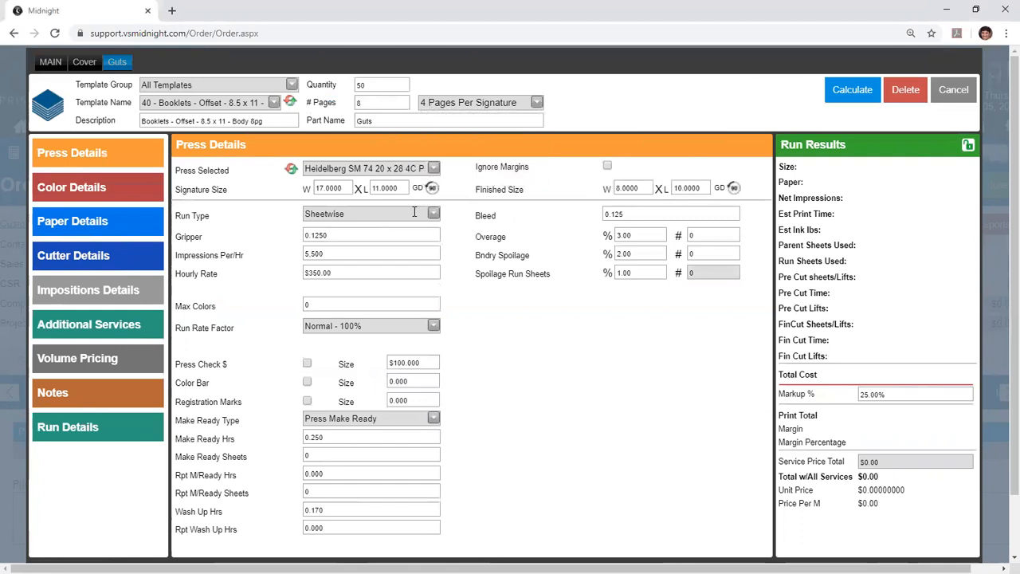
Step: Compare the Guts' signature size with its finished size in the press details
triple_click(312, 174)
drag(477, 190, 515, 193)
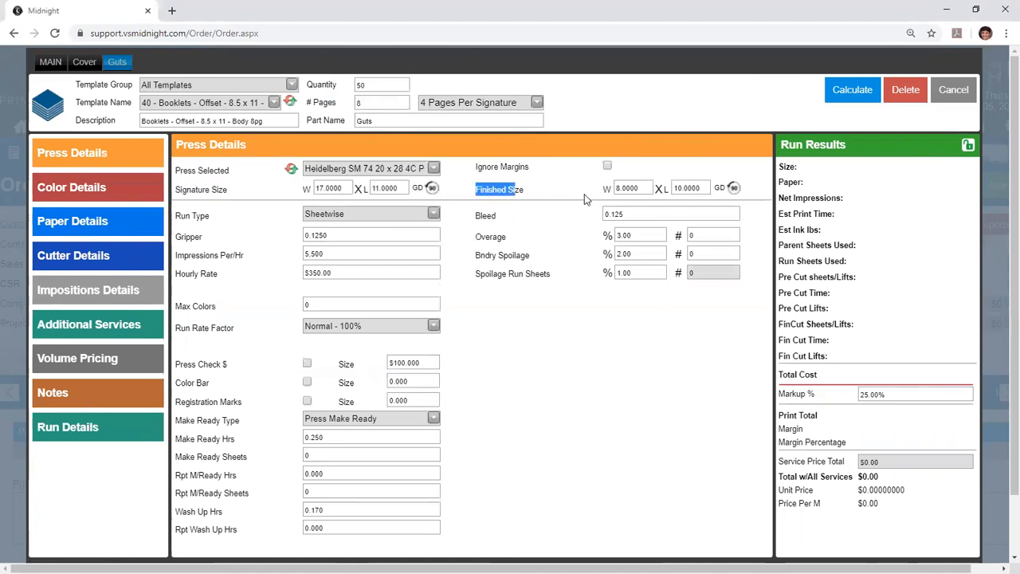
drag(584, 193, 644, 201)
click(544, 193)
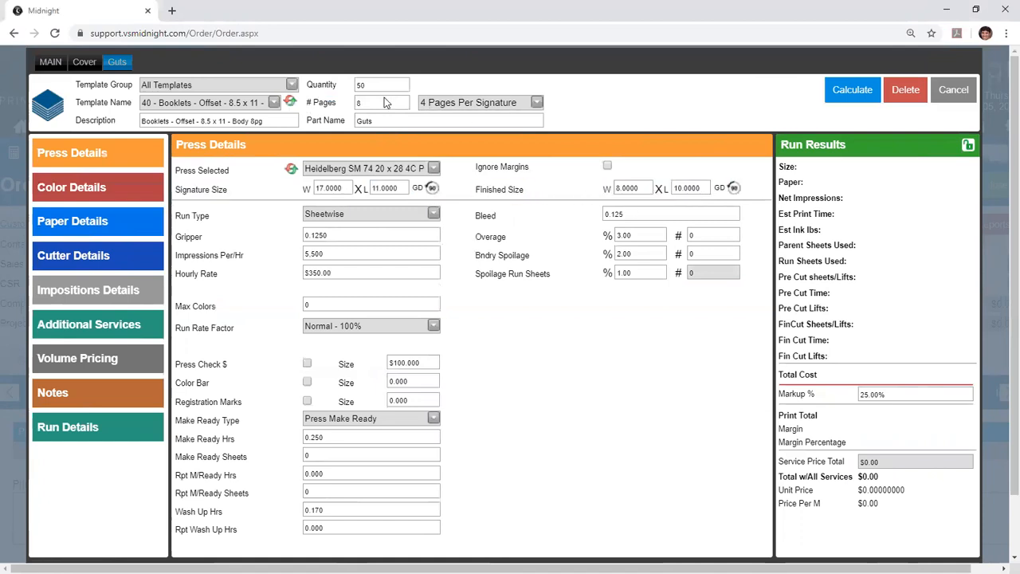
Step: Try page counts of 1 and 2 for the Guts, and set the count back to 8
drag(392, 101, 322, 122)
text(1)
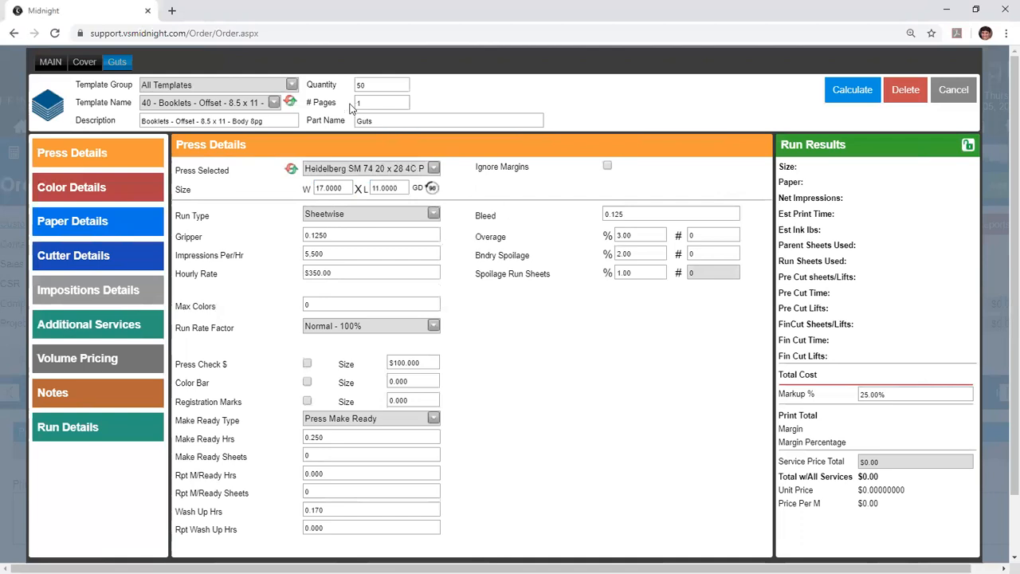
drag(371, 102, 339, 104)
text(2)
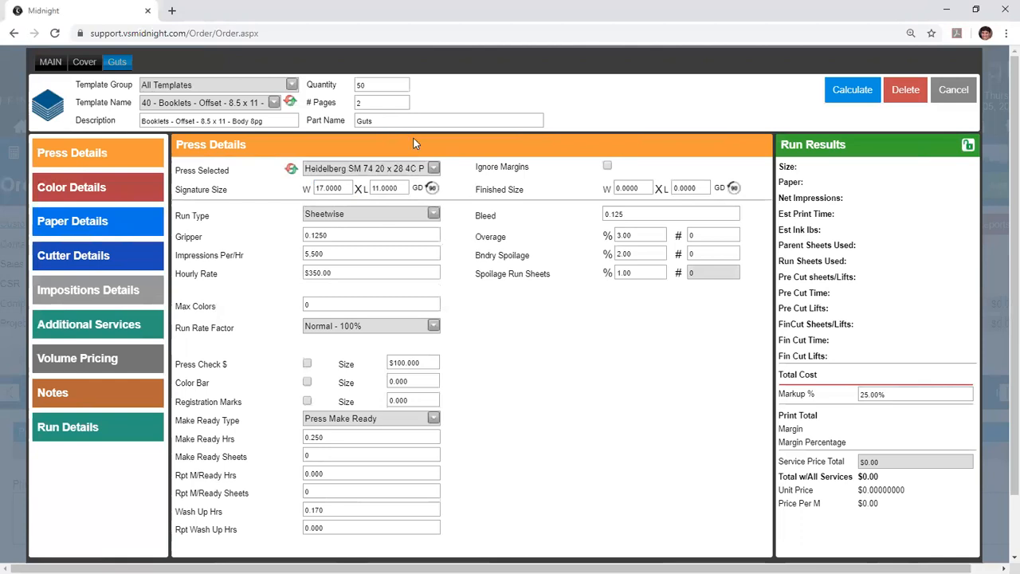
drag(370, 103, 350, 105)
text(8)
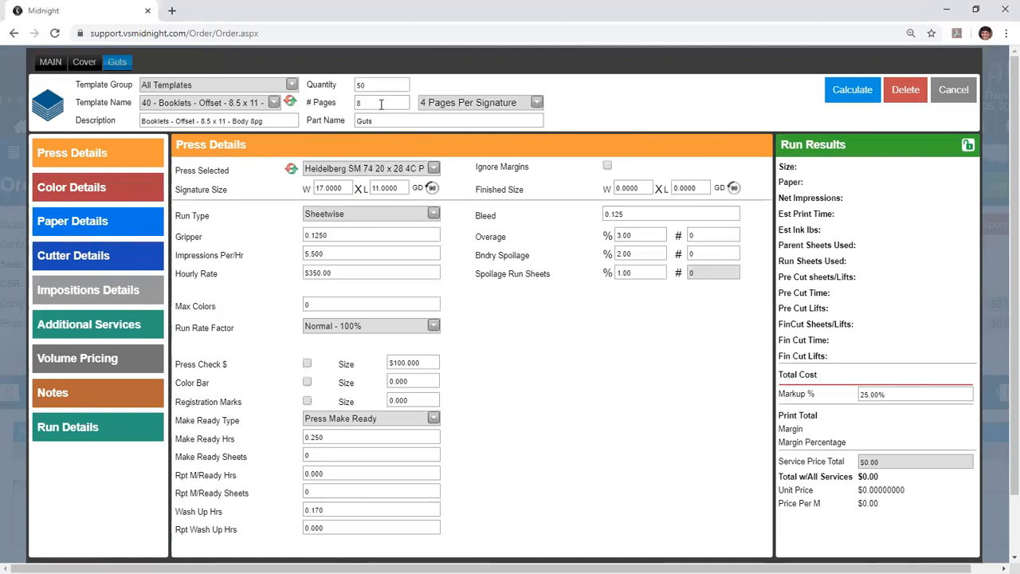
Step: Select 4 Pages Per Signature for the Guts and set the finished size to 8 x 10
click(442, 102)
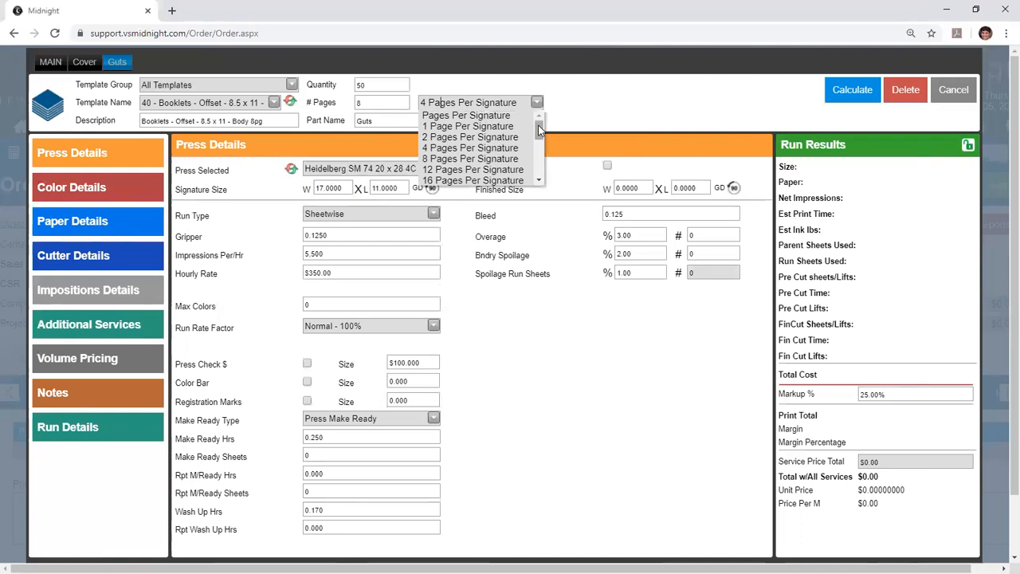
click(429, 148)
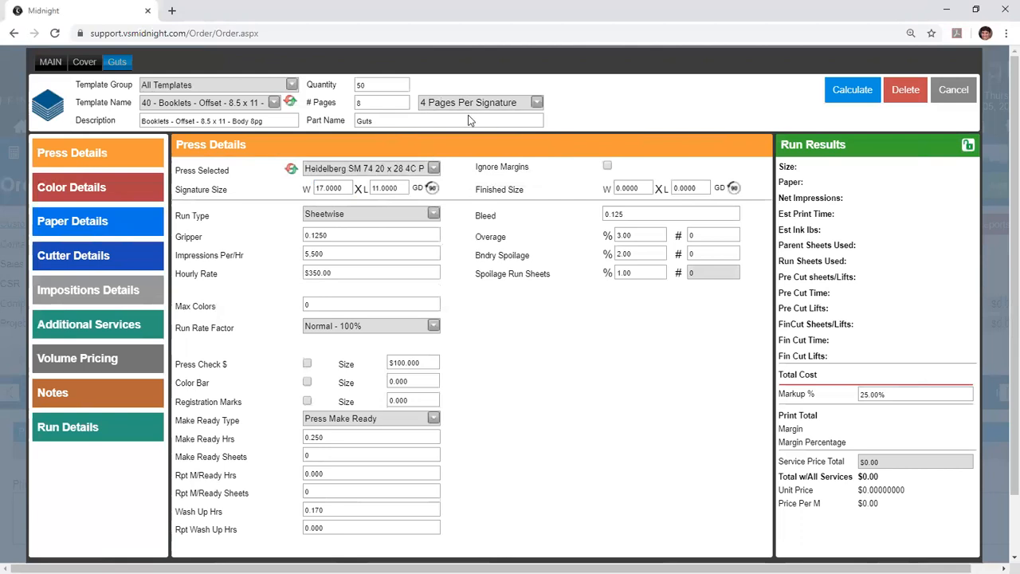
click(641, 190)
text(8)
key(Tab)
text(10)
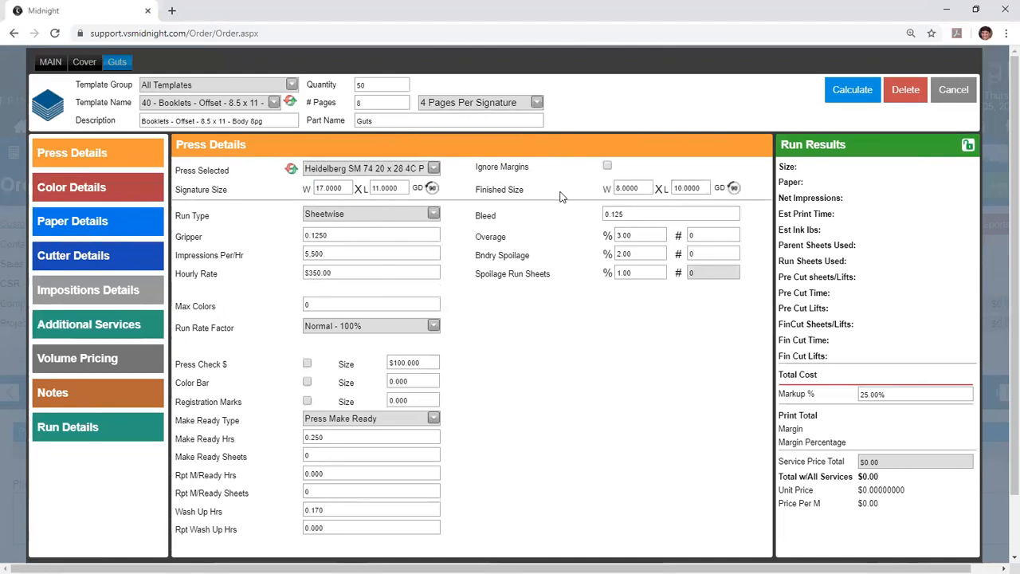
Step: Check the Guts' signature and finished widths and view its additional services
click(348, 188)
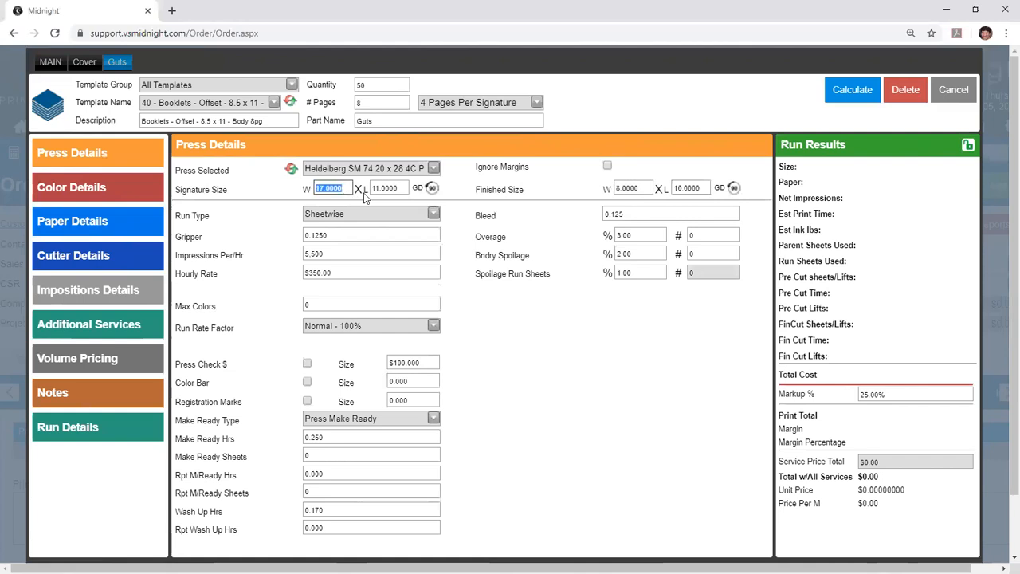
click(647, 189)
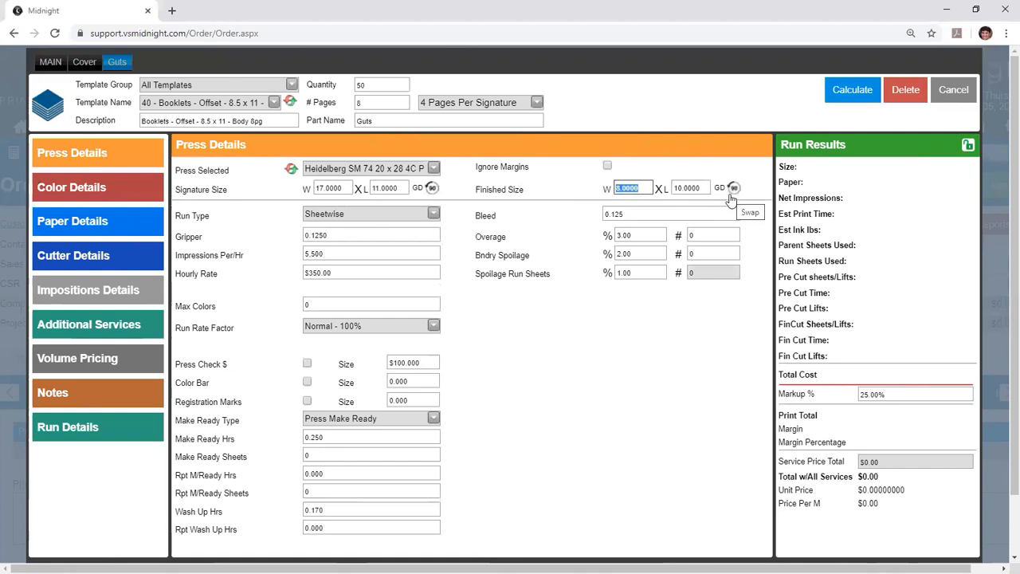
click(663, 255)
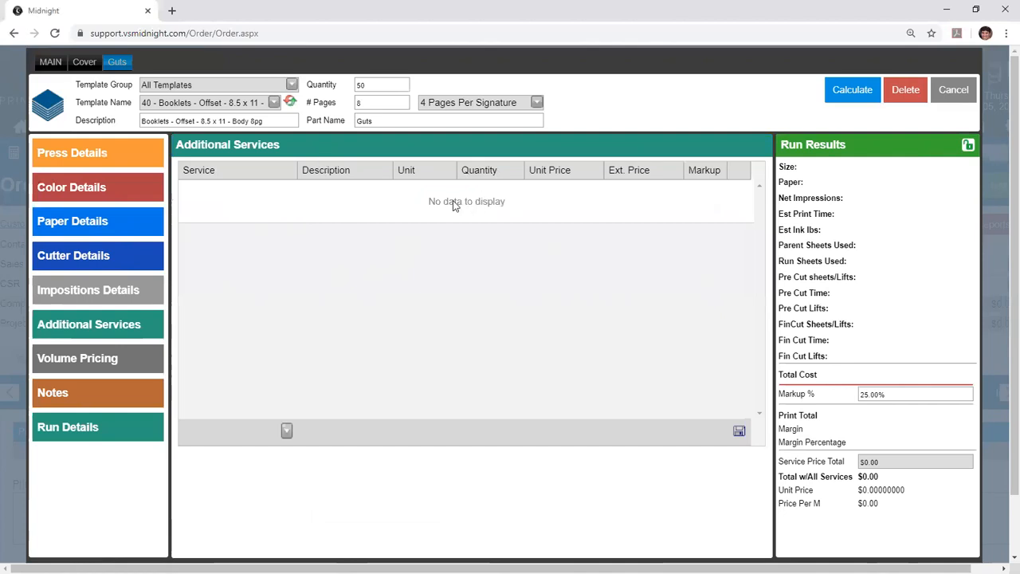
Step: Set the Guts' maximum press colors to 4 and calculate the part
click(846, 96)
key(Return)
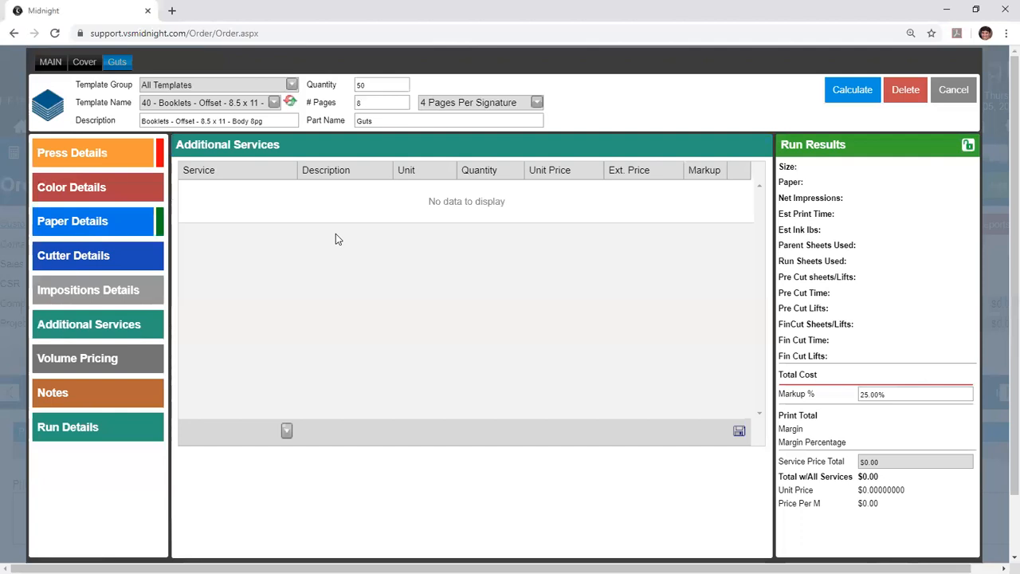
click(319, 305)
text(4)
key(Return)
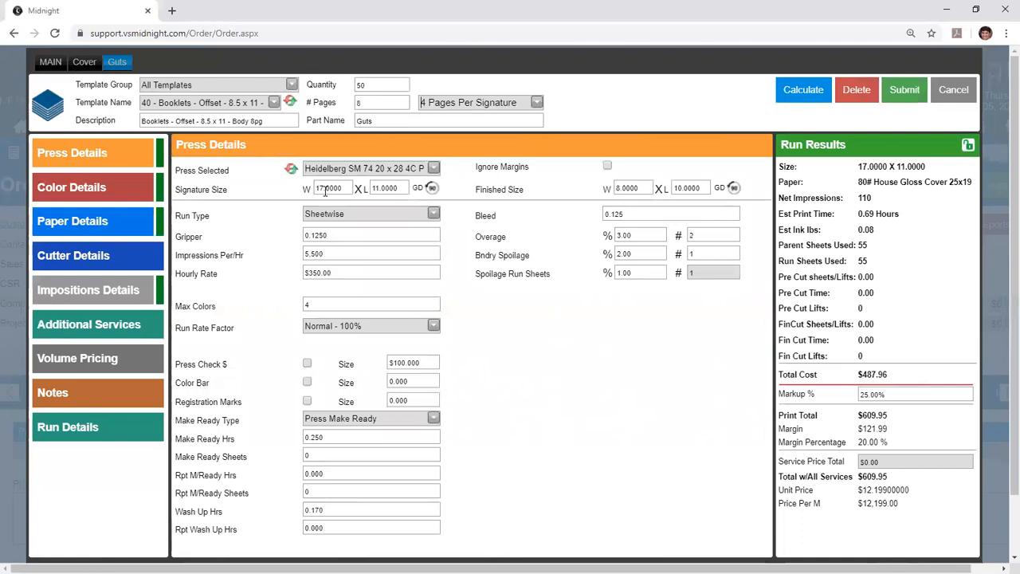
Step: Check the parent and run sheets used for the Guts and submit the multi-part job to the order
double_click(862, 248)
click(871, 252)
double_click(866, 264)
click(875, 265)
click(899, 91)
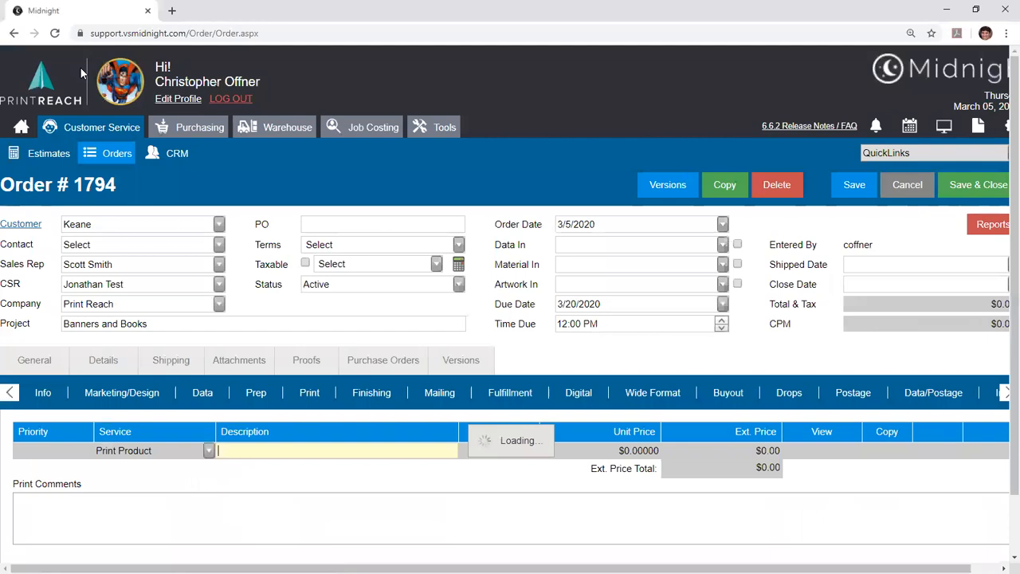
Step: Examine the order's Print lines for the book's Cover, setup and Guts, and its Finishing lines
click(338, 321)
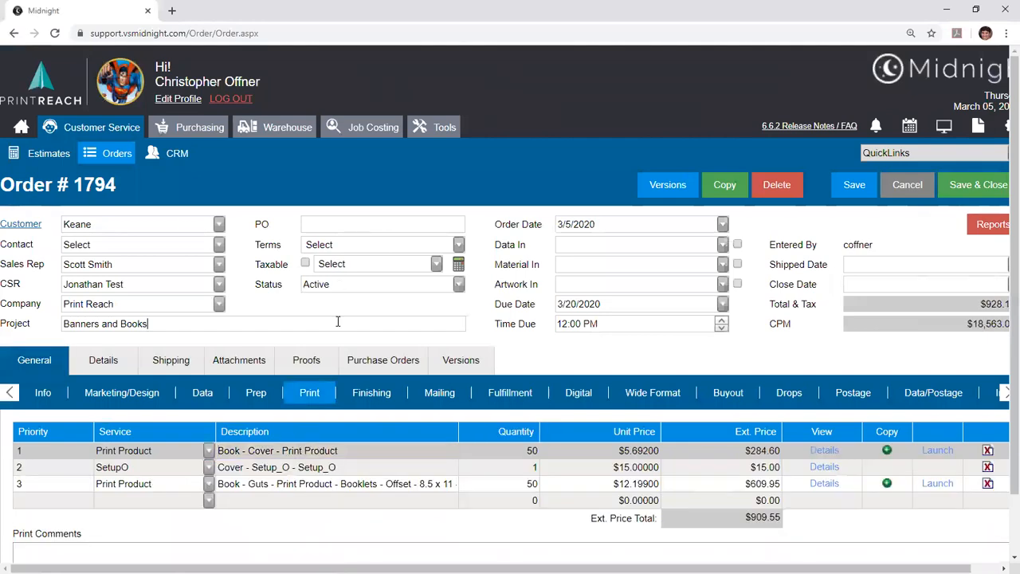
key(ctrl+minus)
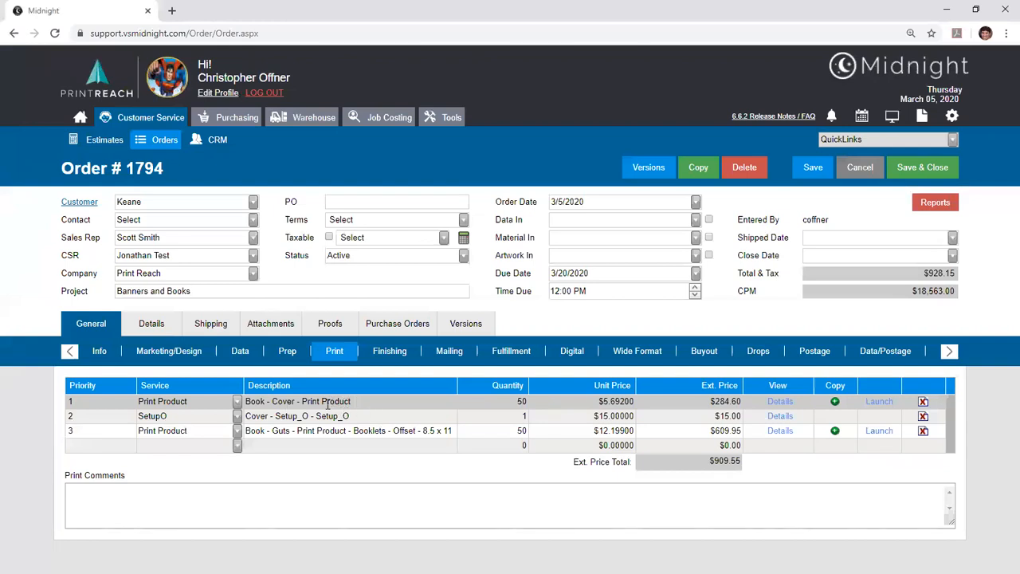
key(Tab)
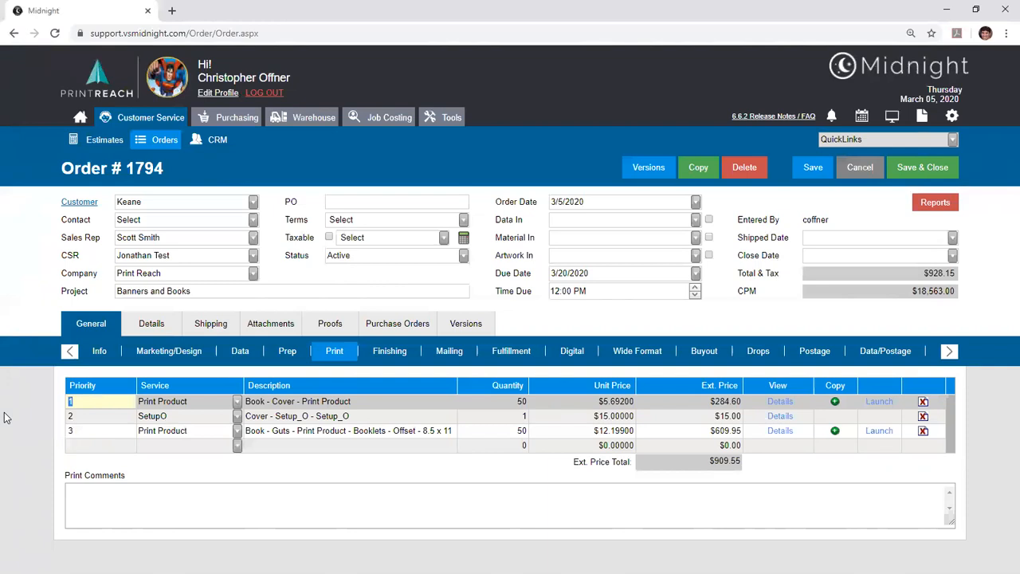
key(Down)
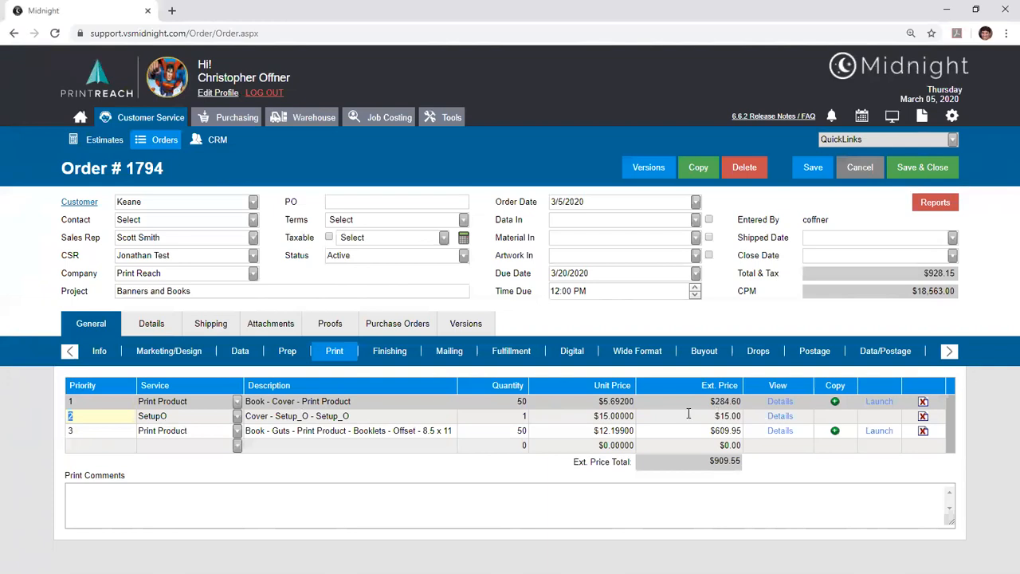
key(Down)
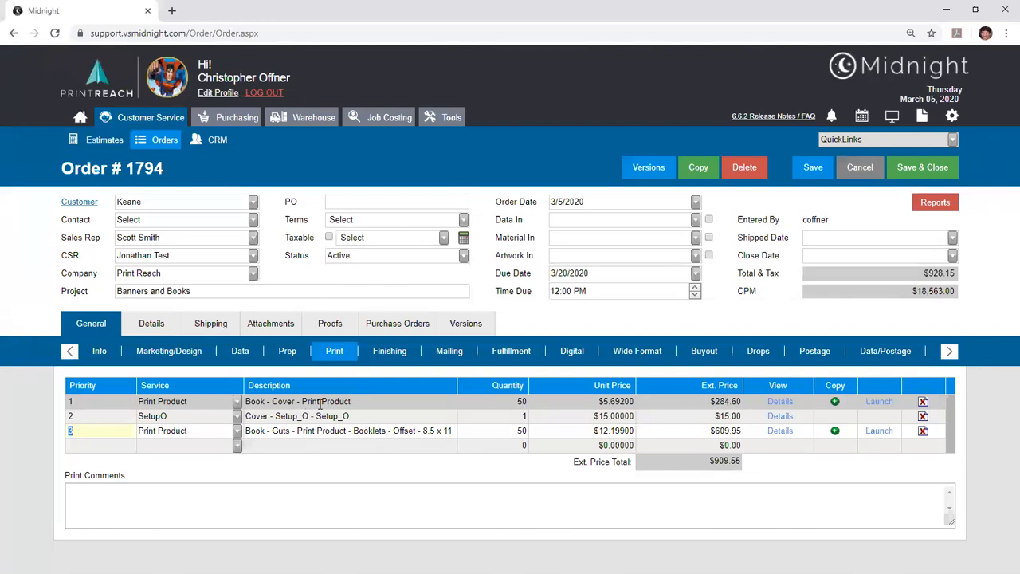
click(366, 390)
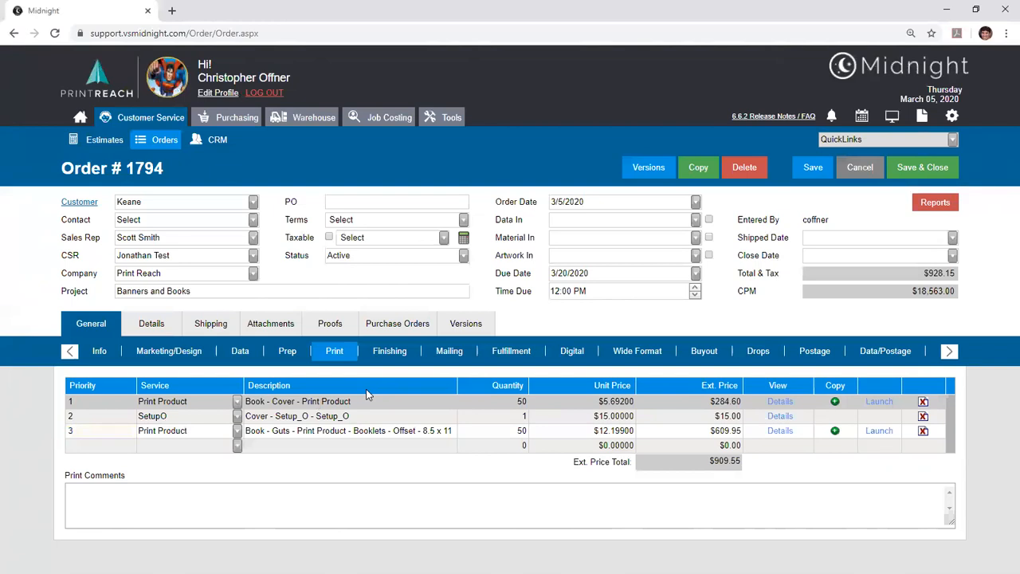
click(389, 353)
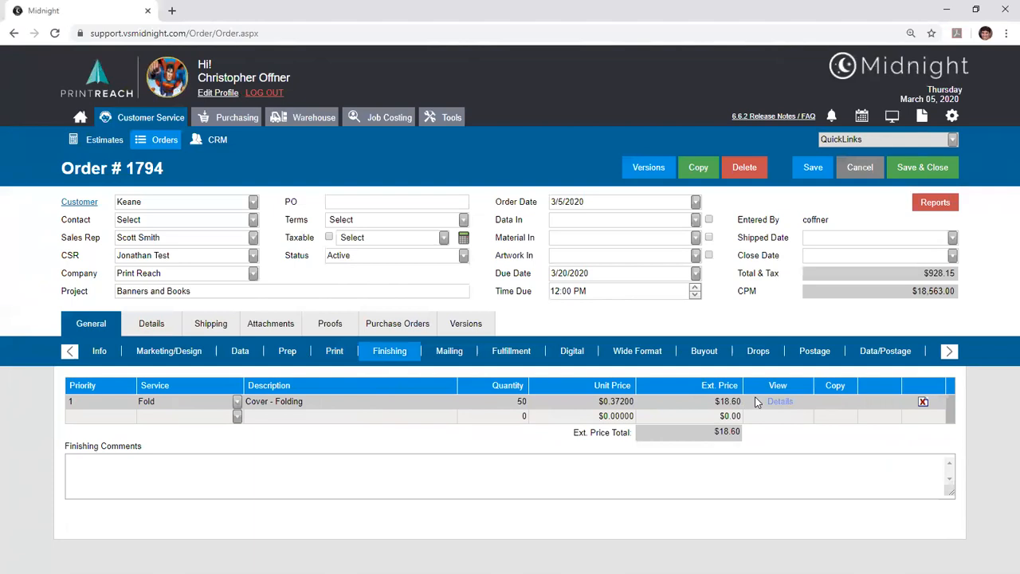
click(331, 350)
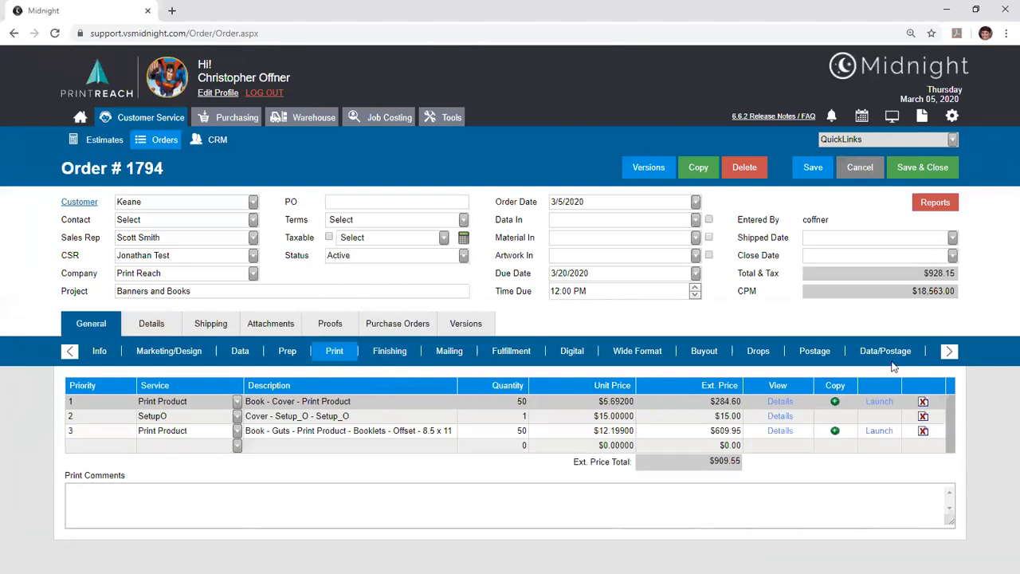
Step: Reopen the Book's multi-part pricing and add a Stitch service to the main part
click(876, 405)
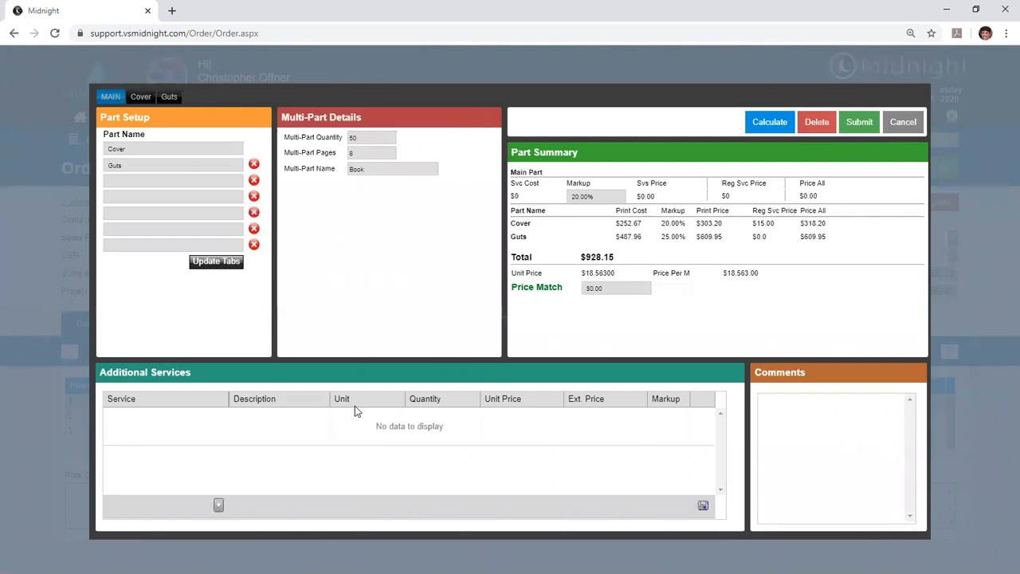
click(173, 181)
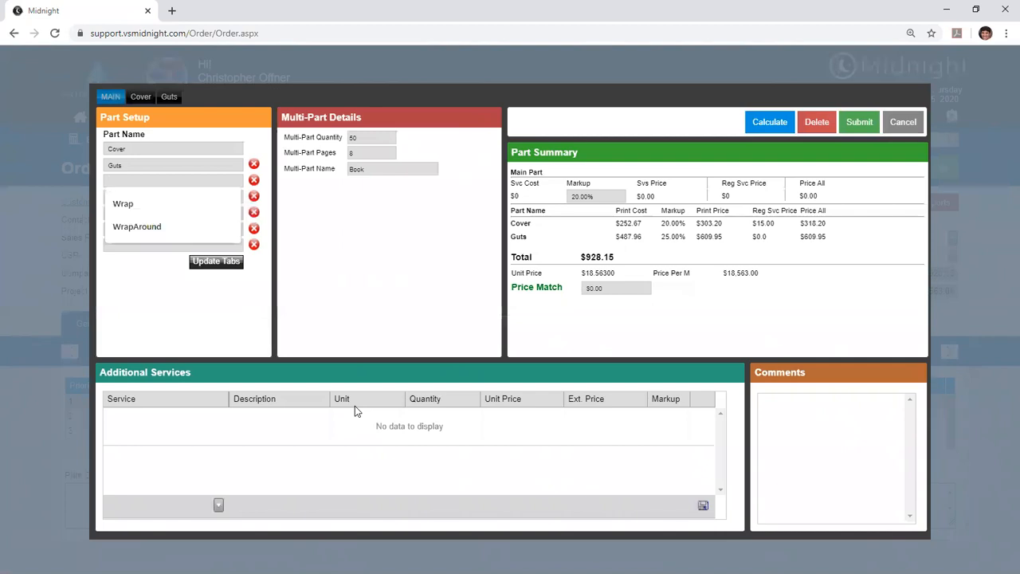
click(355, 405)
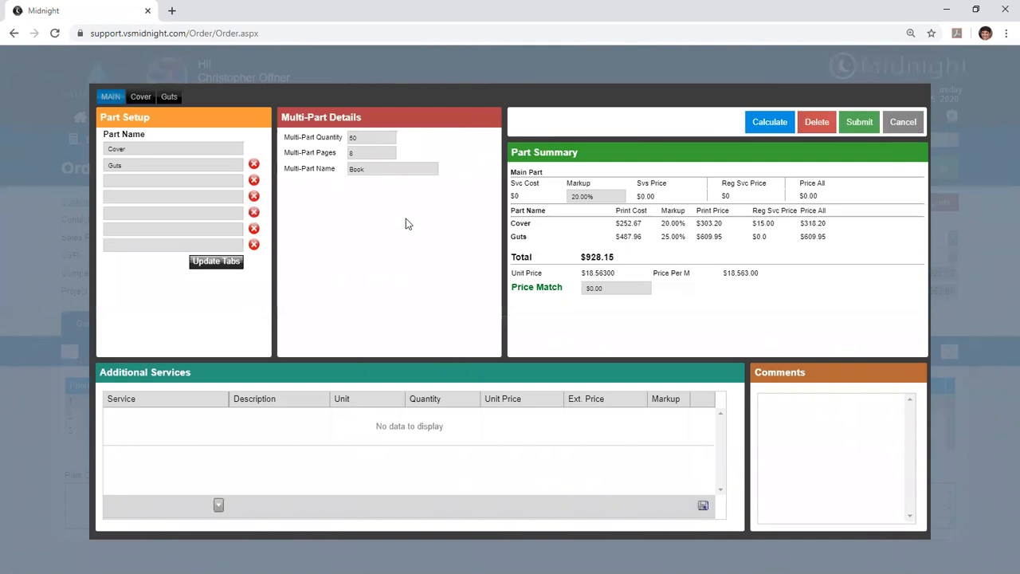
click(218, 504)
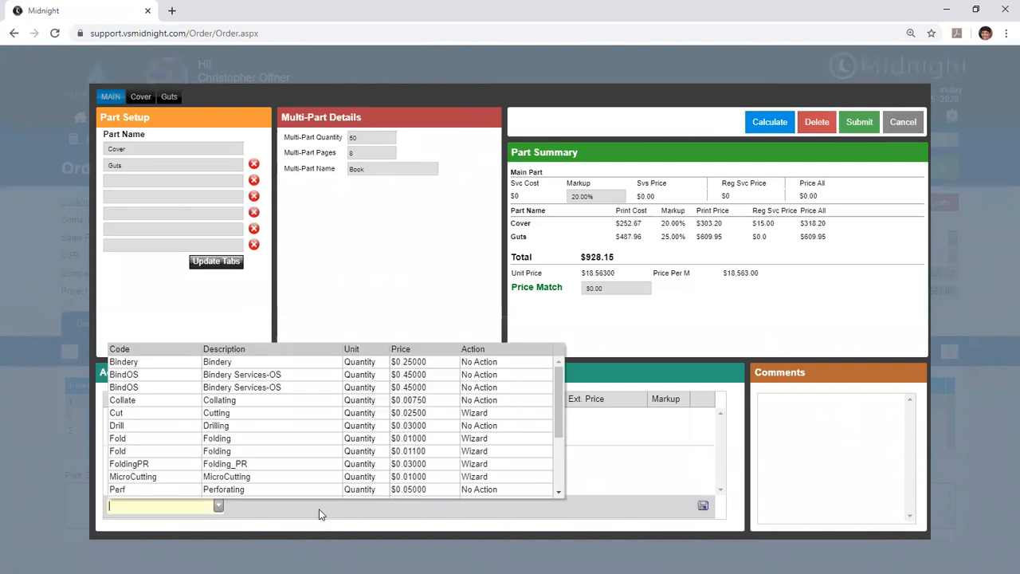
drag(559, 407, 558, 457)
click(341, 468)
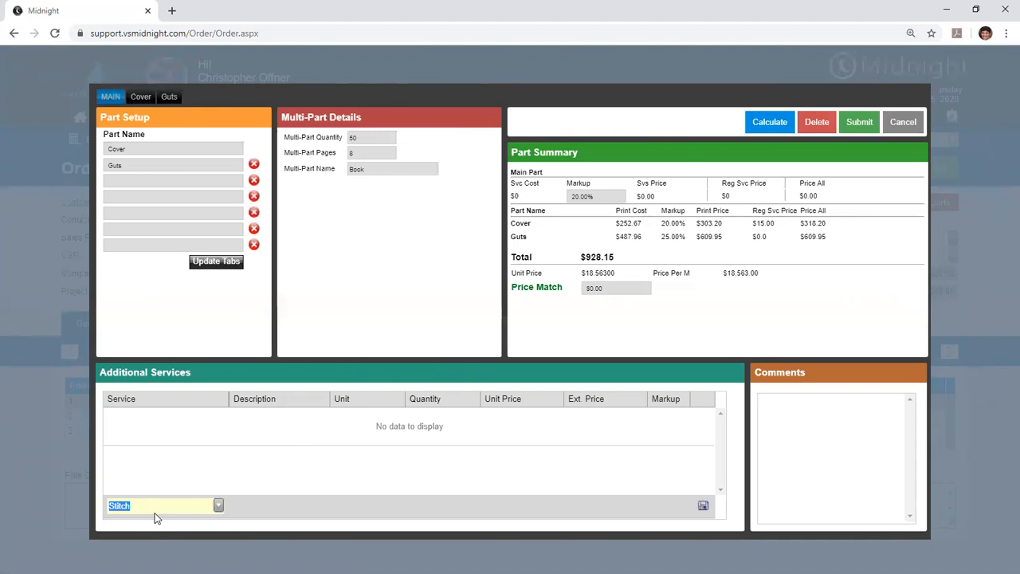
click(702, 508)
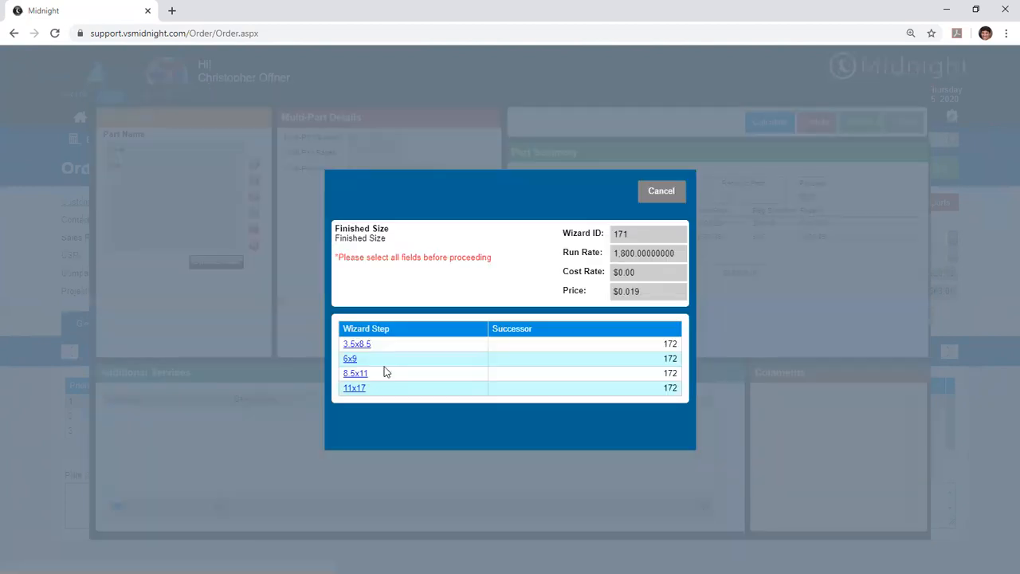
Step: Configure the stitching for an 8.5x11 finished size, 4 forms, 8 page form type and Shrink Wrap and Box packaging
click(356, 375)
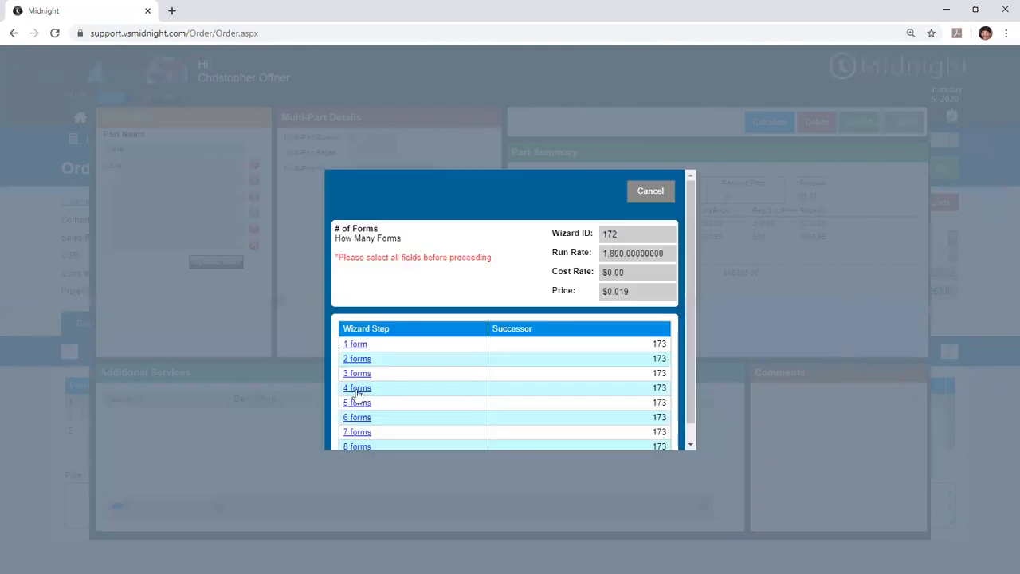
click(357, 389)
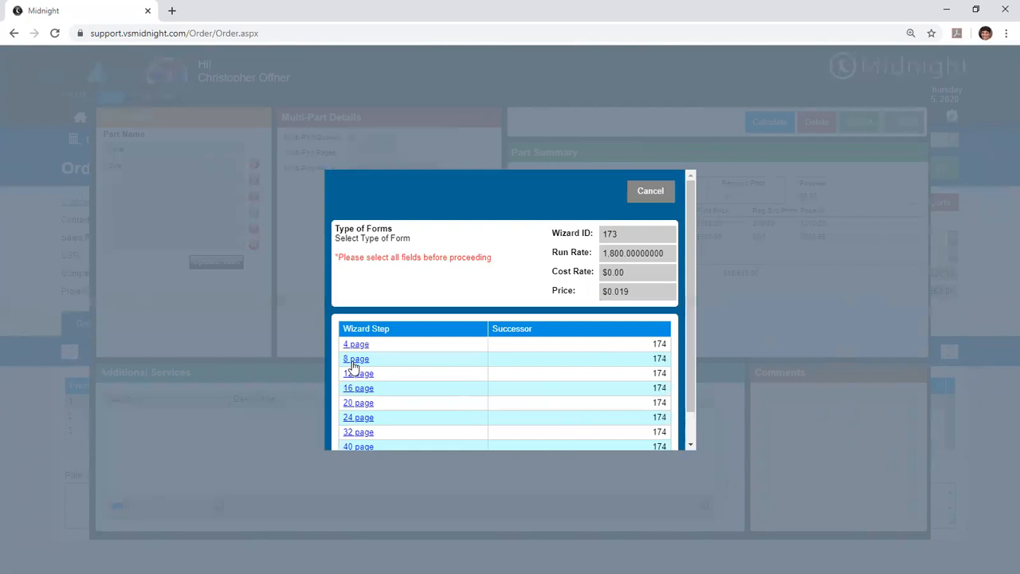
click(351, 359)
click(363, 359)
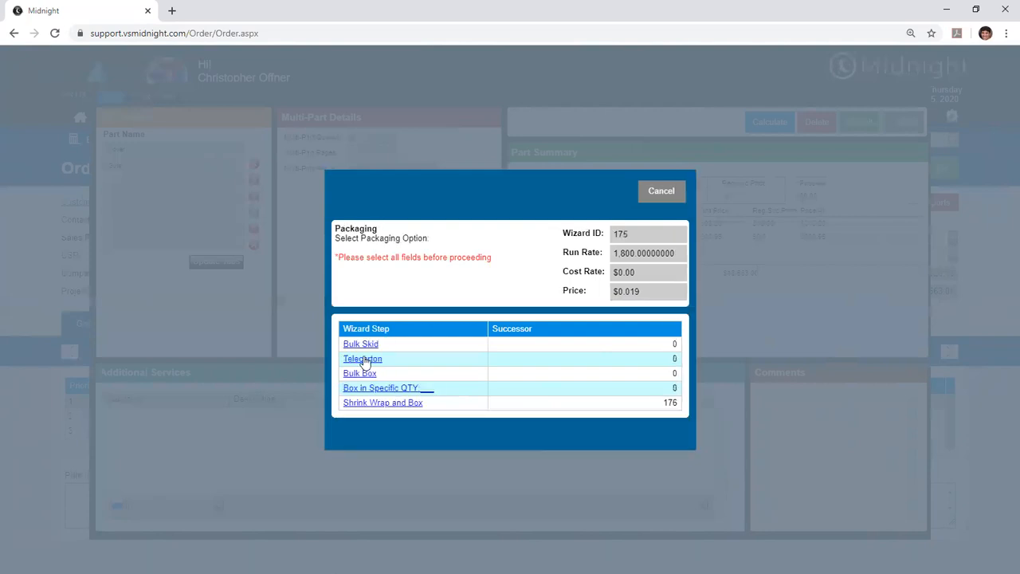
click(370, 404)
click(356, 374)
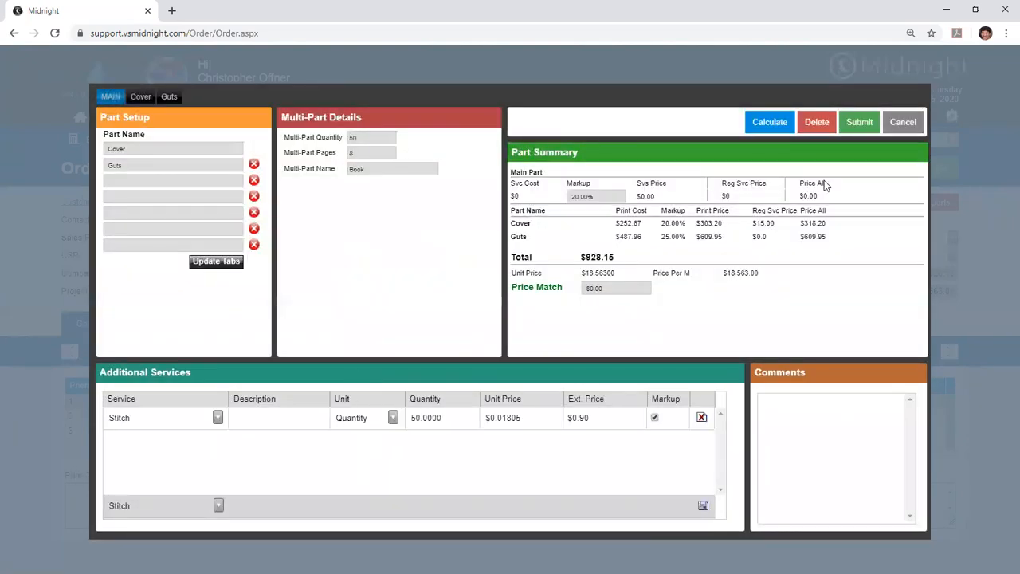
Step: Recalculate the Book and review the stitching cost and markup, the Cover and Guts costs, the total and the price match
click(754, 121)
drag(512, 196, 530, 196)
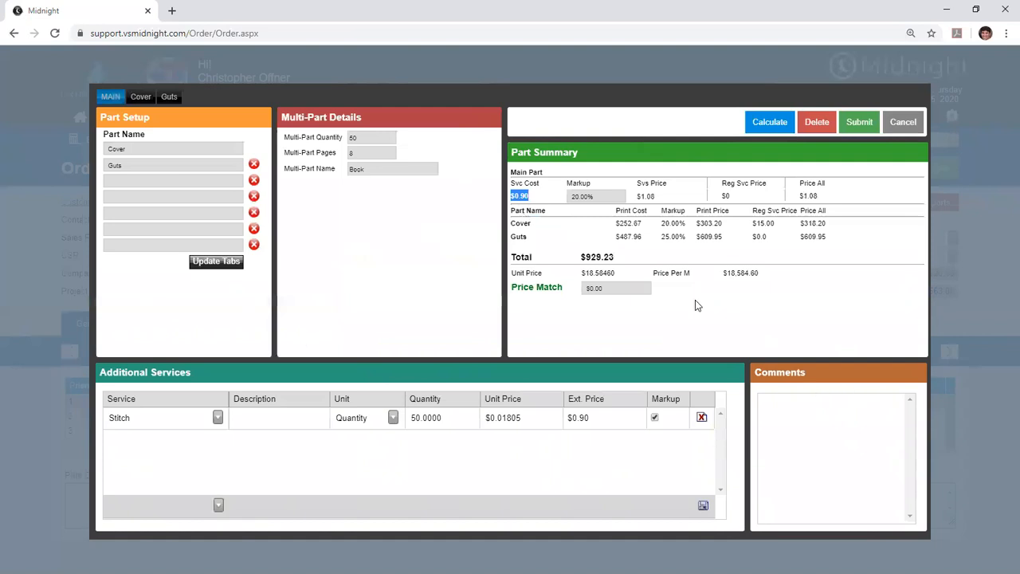
drag(597, 196, 554, 201)
click(717, 197)
mouse_move(514, 225)
mouse_down()
mouse_move(535, 228)
mouse_move(514, 239)
mouse_move(526, 240)
mouse_up()
click(314, 160)
drag(620, 226, 639, 224)
click(639, 224)
drag(613, 258, 583, 263)
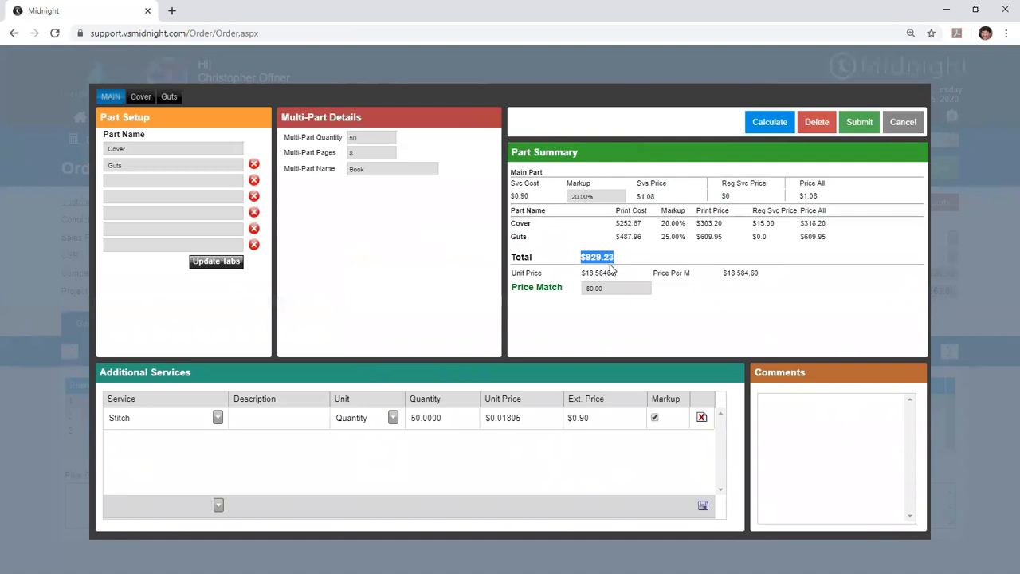
click(626, 254)
key(Tab)
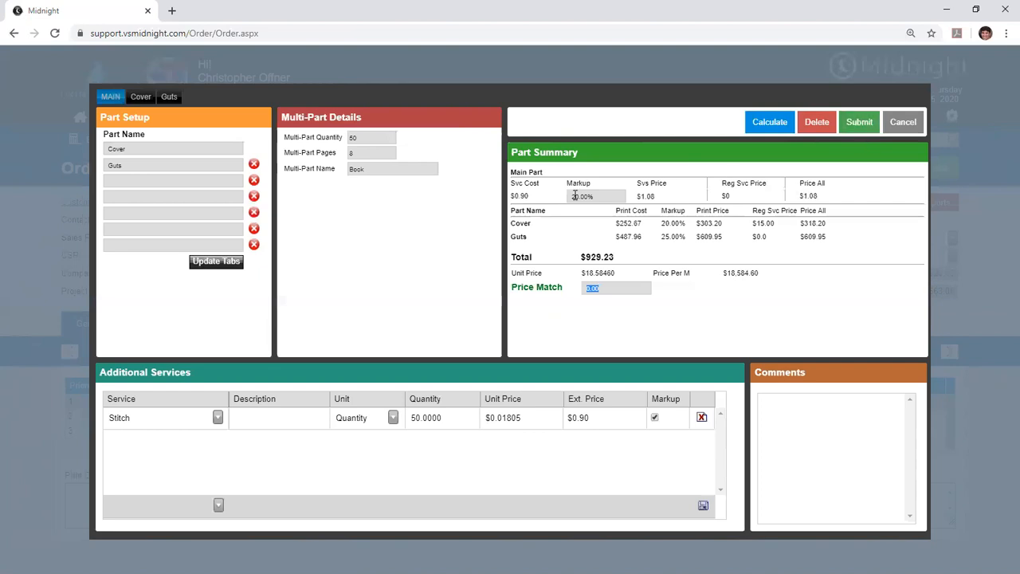
Step: Submit the Book's multi-part pricing to the order and check the order's Finishing and Print lines
key(Tab)
key(Tab)
key(Tab)
drag(616, 258, 578, 266)
click(578, 265)
click(858, 122)
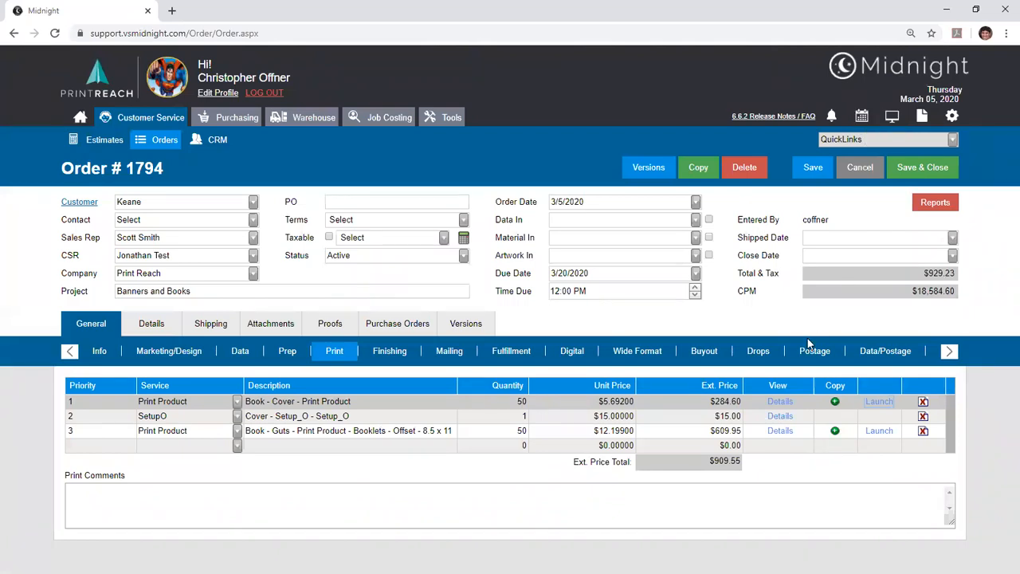
click(373, 353)
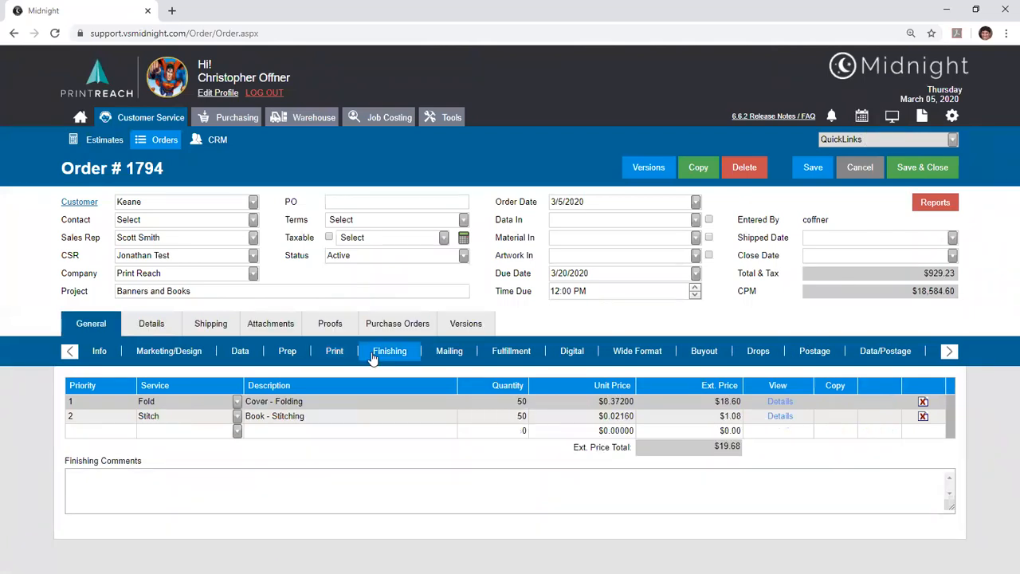
click(336, 355)
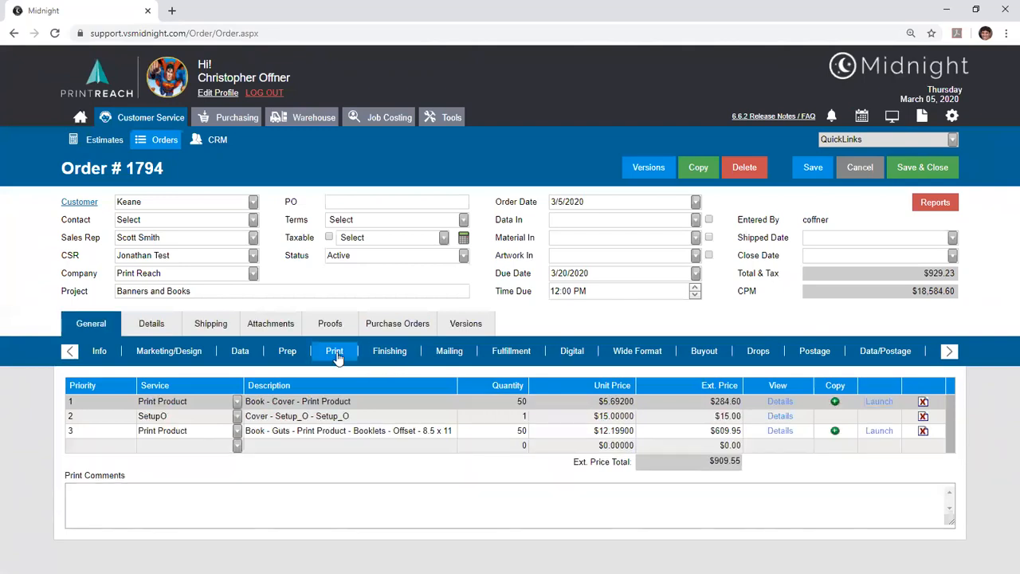
Step: Preview the order's Work Order report in a maximized window
click(931, 203)
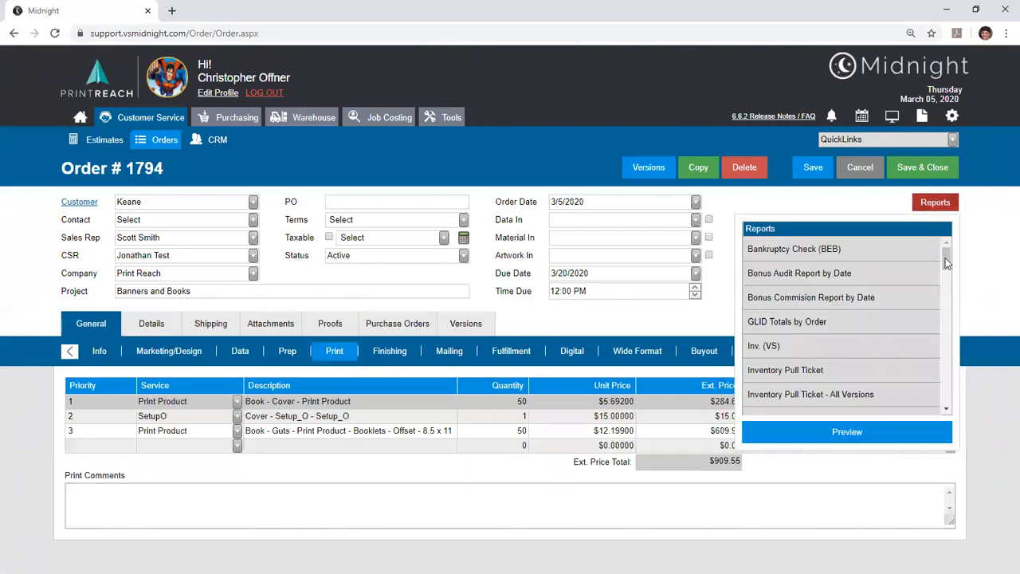
drag(946, 259, 943, 401)
click(881, 338)
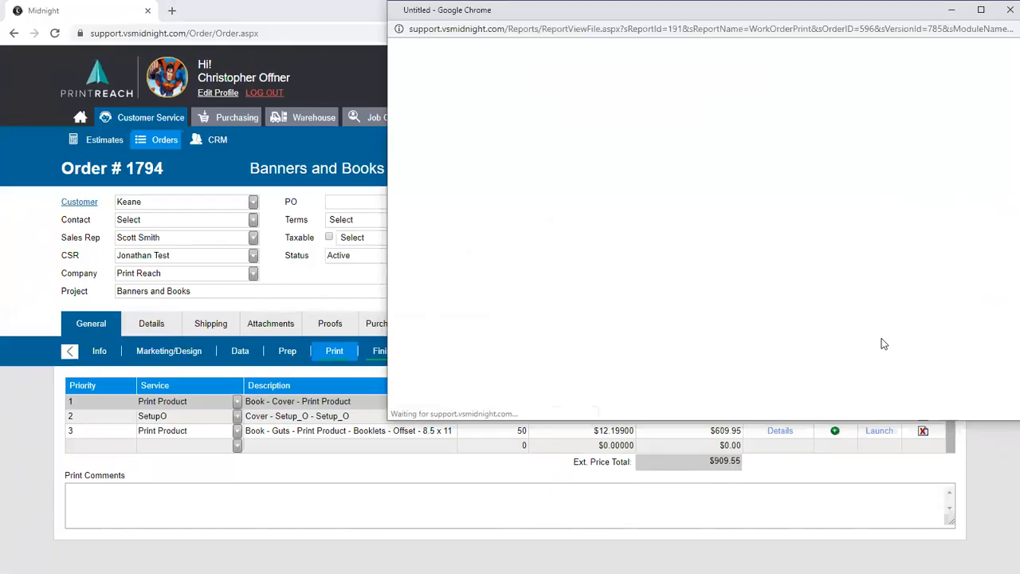
click(981, 9)
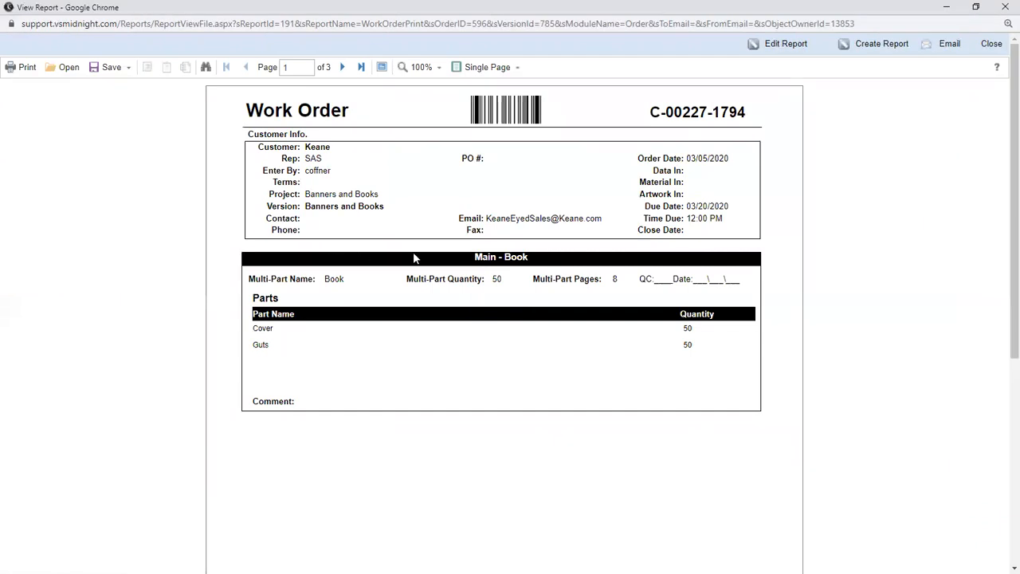
Step: Examine the work order's Main - Book section, including the multi-part name and the listed parts
drag(475, 256, 538, 263)
click(539, 263)
drag(249, 280, 349, 276)
triple_click(348, 275)
triple_click(348, 276)
double_click(348, 276)
click(348, 275)
drag(253, 328, 321, 347)
click(321, 347)
Step: Examine the work order's Cover page, including its additional Print and Finishing services and the required material
click(344, 67)
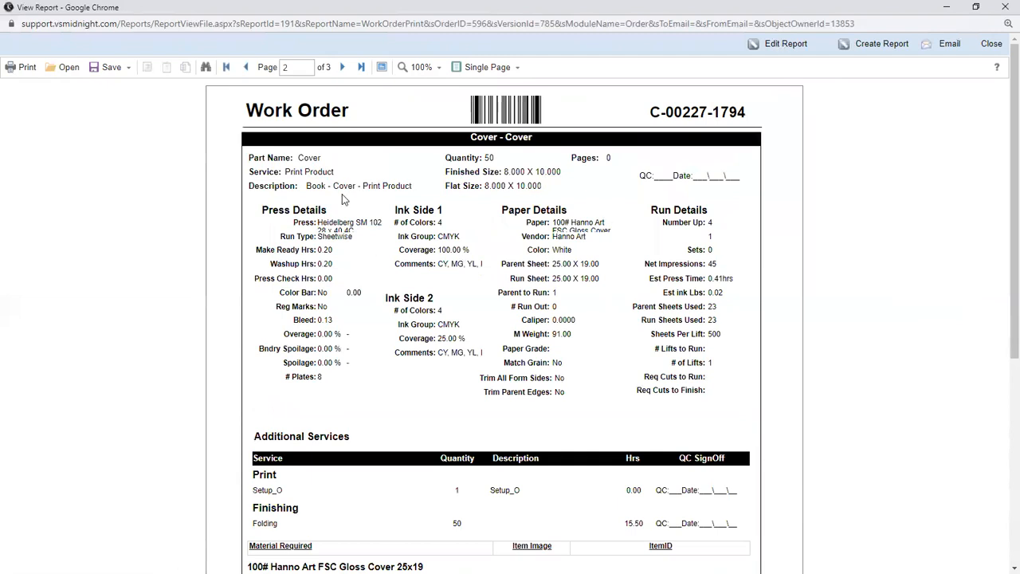
scroll(389, 275, down, 3)
drag(252, 279, 738, 343)
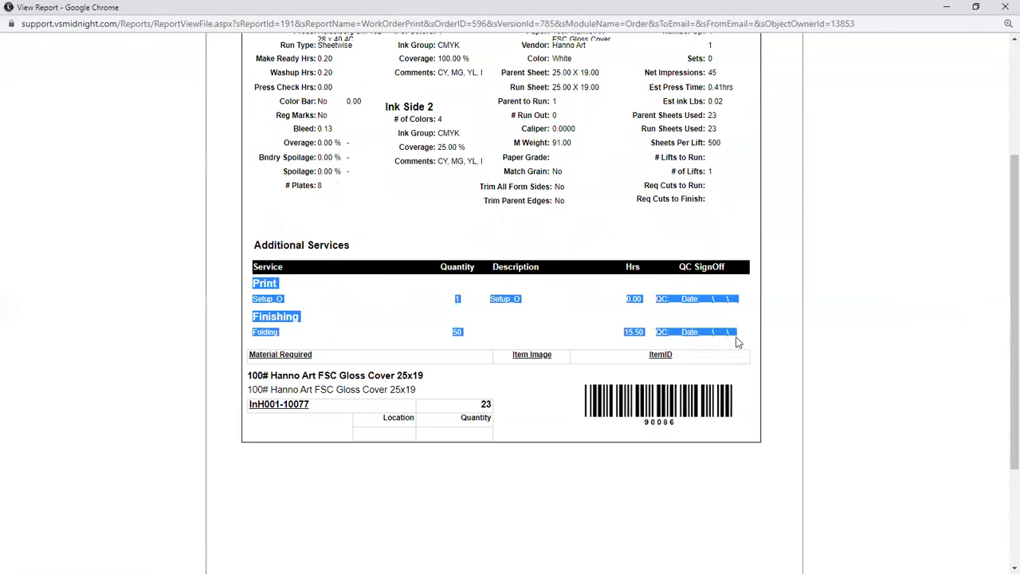
click(704, 277)
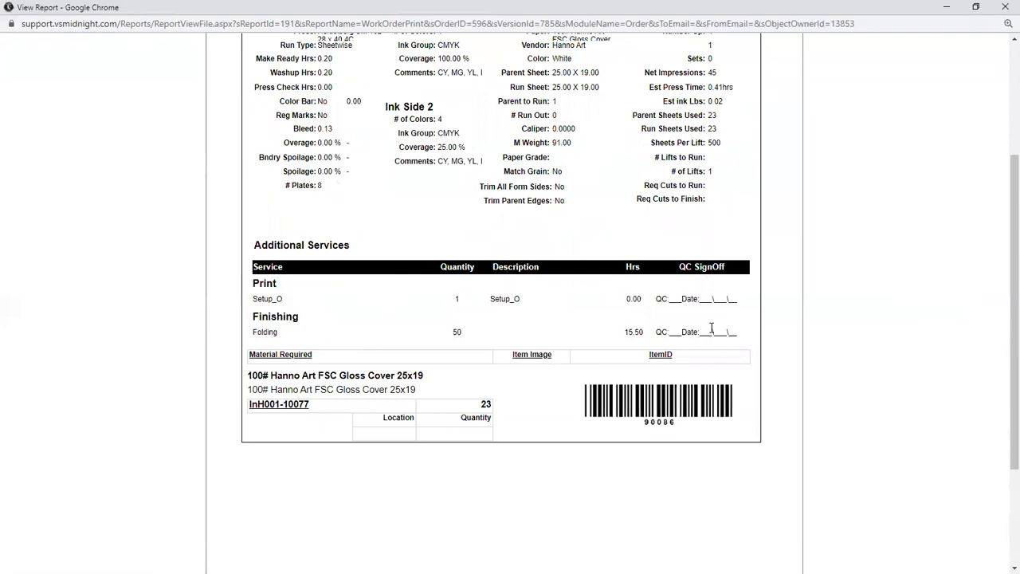
triple_click(328, 390)
click(327, 390)
scroll(328, 389, up, 3)
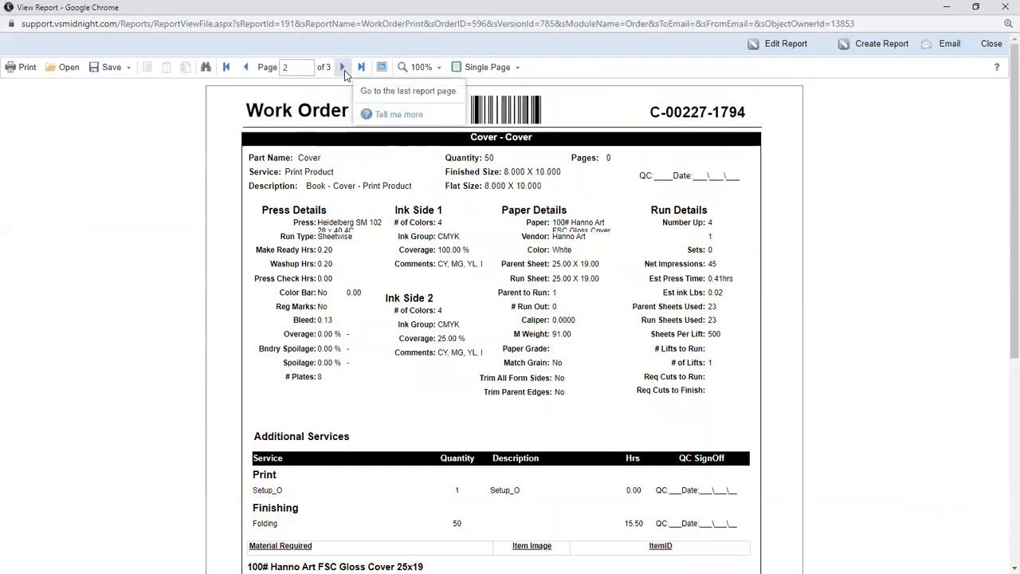
Step: Examine the work order's Guts page, including its press, ink, paper and run details and required material
click(344, 71)
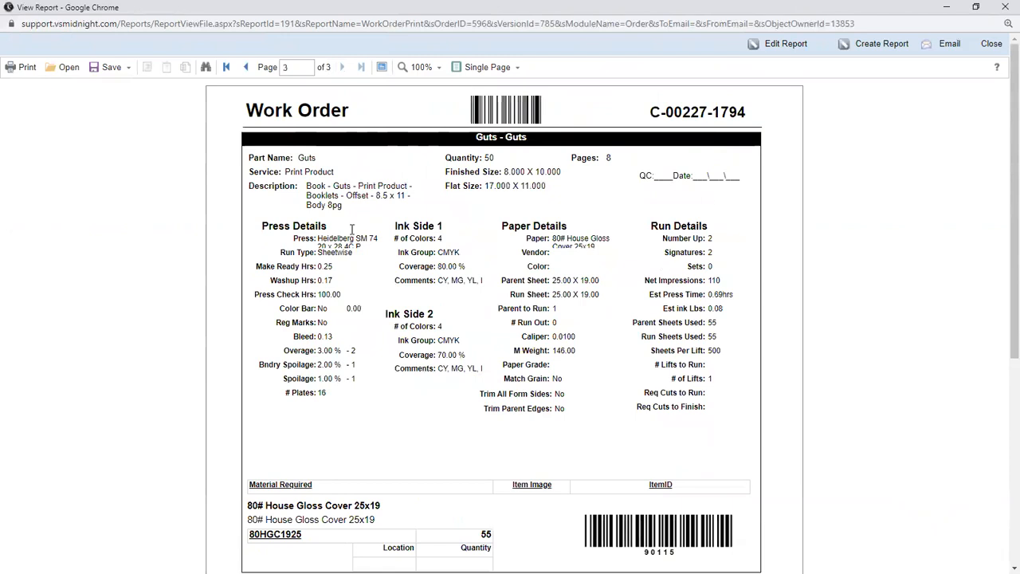
scroll(463, 208, down, 2)
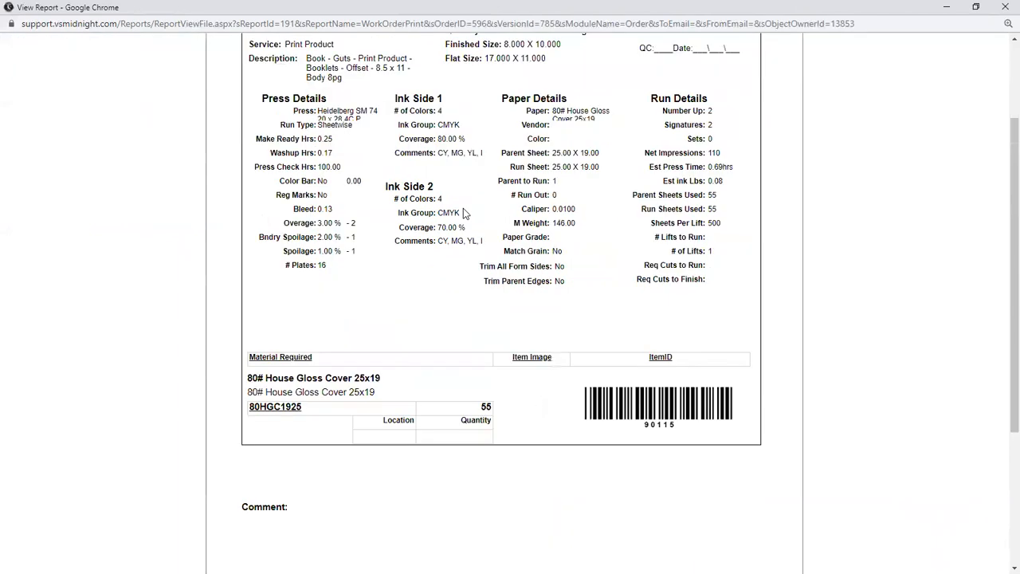
scroll(463, 208, up, 2)
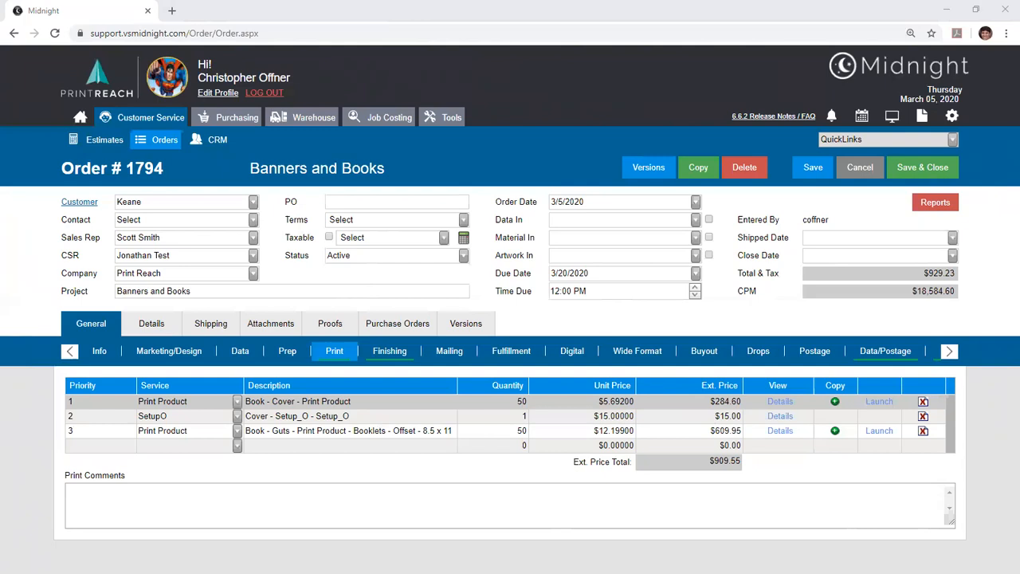
Step: Add a Print Product line to the order and load the 60 - 6x9 4/4 Postcards template
click(237, 446)
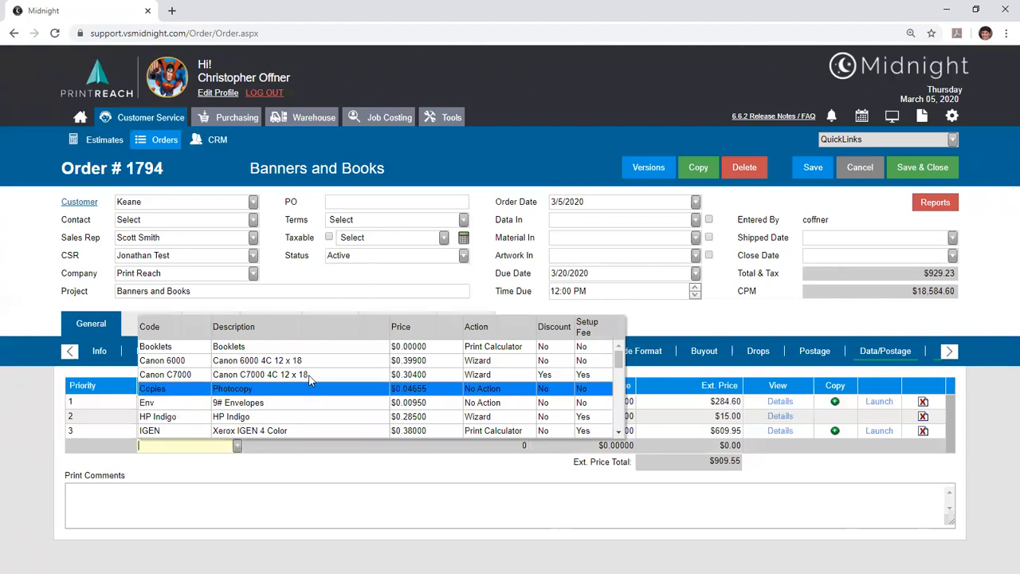
scroll(311, 381, down, 5)
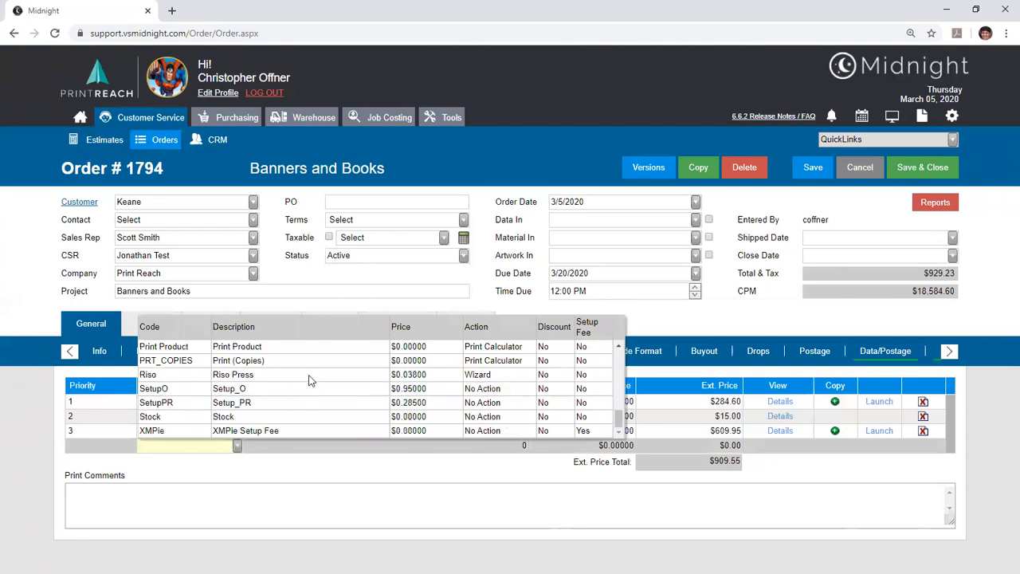
click(272, 347)
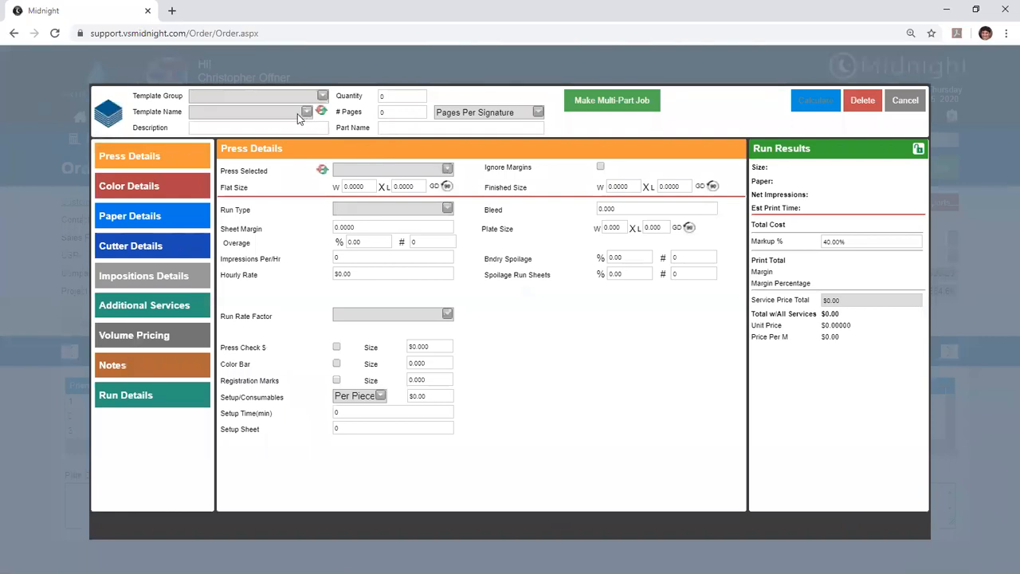
click(304, 113)
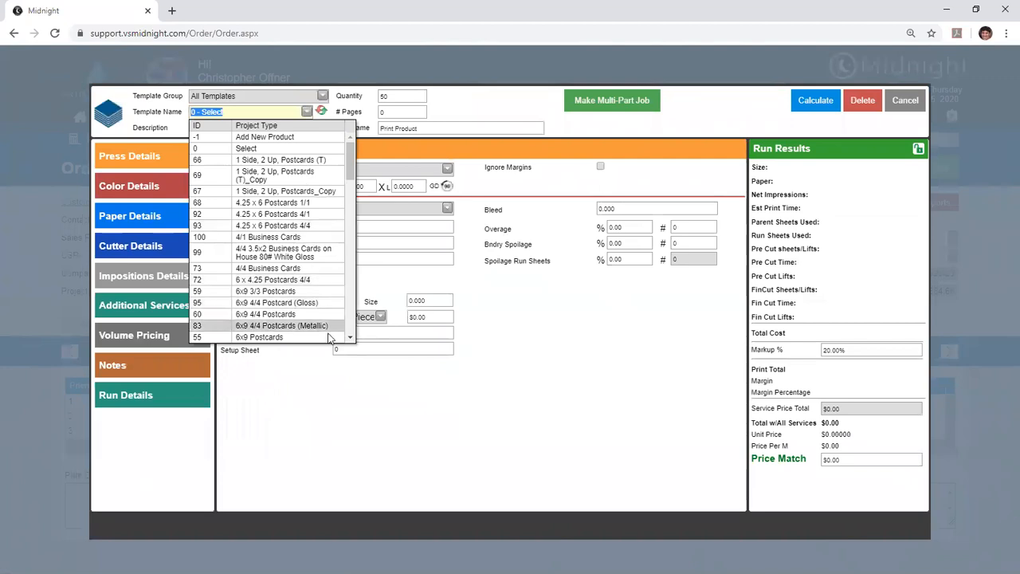
click(301, 315)
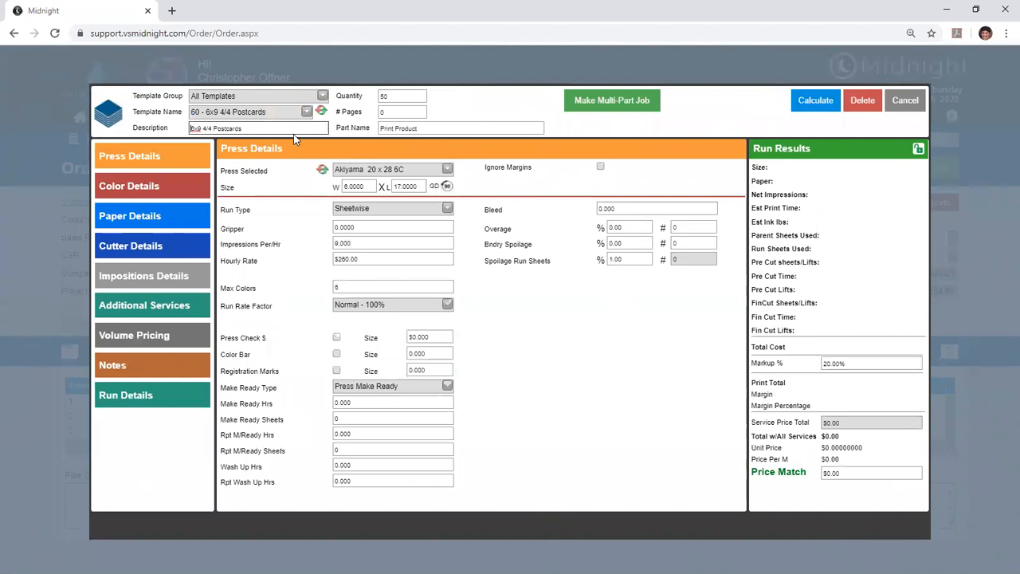
Step: Start a new product template named "6x9 4/4 Postcards (Glow in the Dark)" and use the same text as its description
click(306, 112)
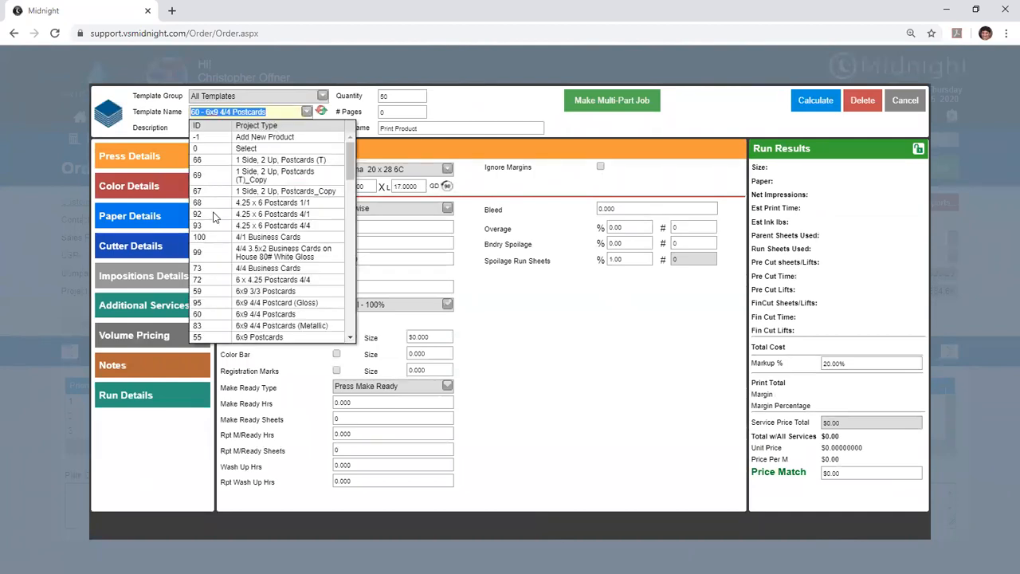
click(247, 149)
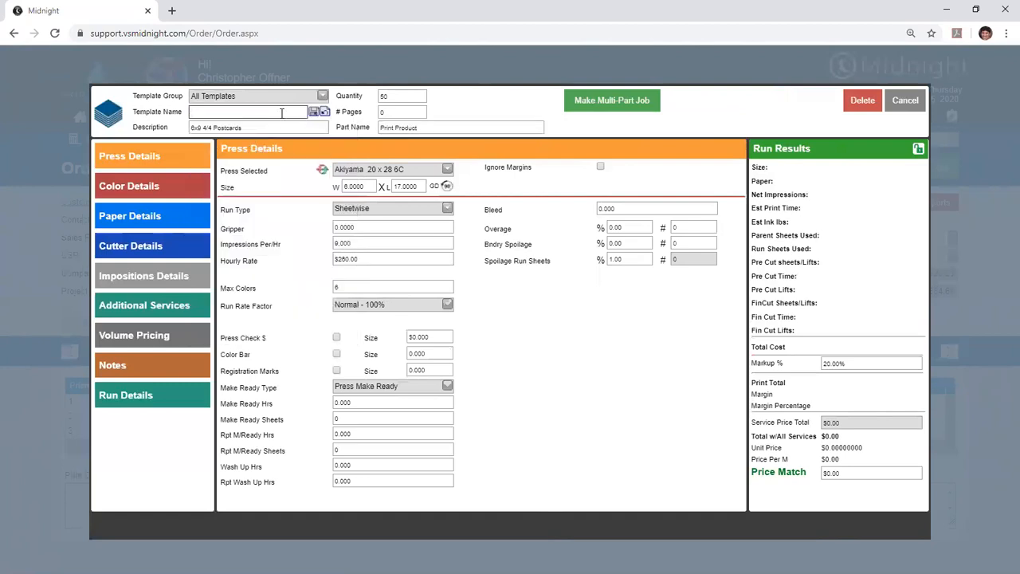
text(6x9 4/4 Postcards | Glow in the Dark)
key(ctrl+a)
key(Tab)
click(293, 112)
key(ctrl+a)
key(ctrl+c)
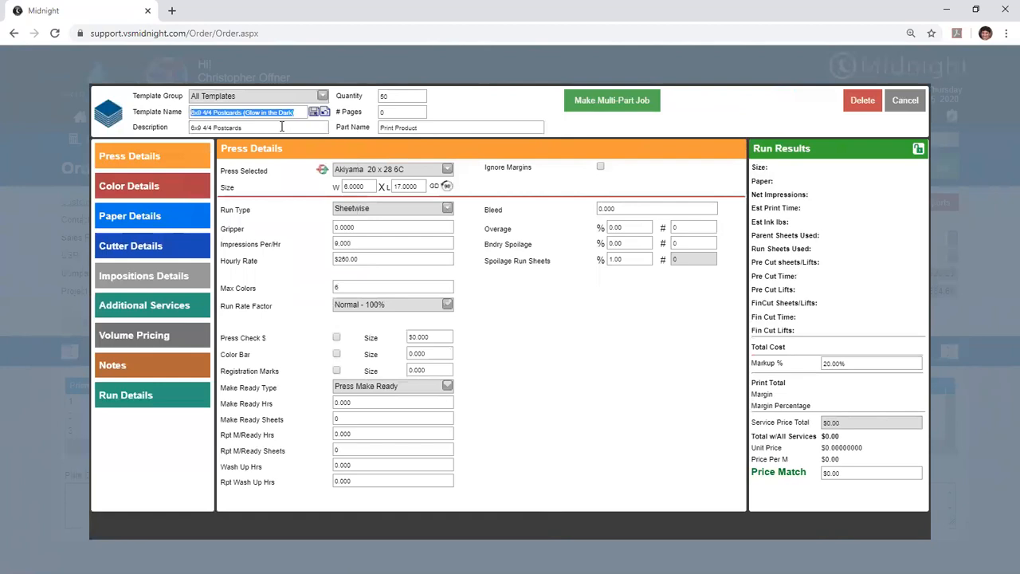
click(284, 128)
key(ctrl+a)
key(ctrl+v)
click(288, 162)
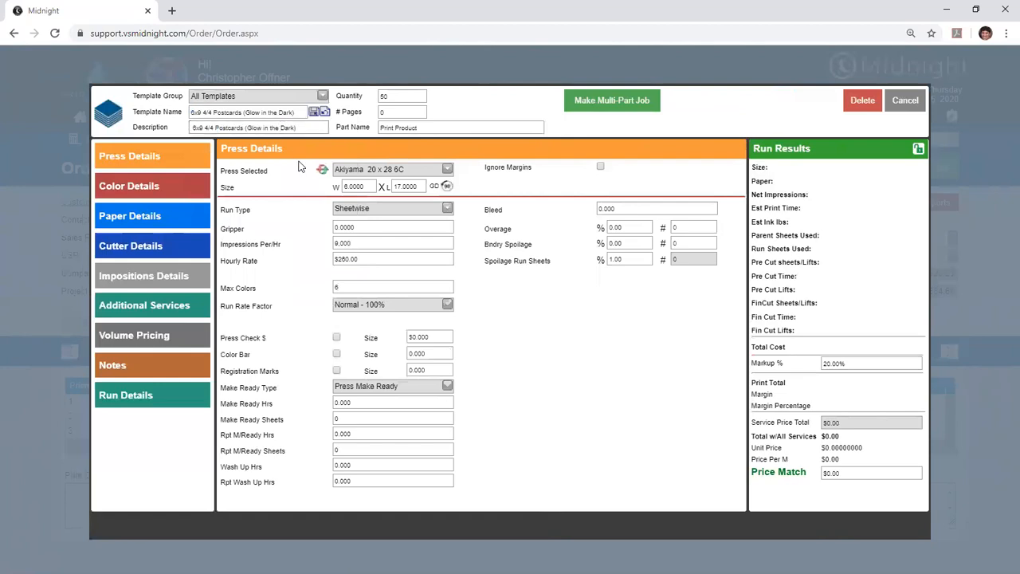
Step: Replace the 348GN ink in the template's Side 2 color comments with "WT GiD"
click(170, 196)
drag(316, 256, 326, 256)
click(358, 255)
text(GID)
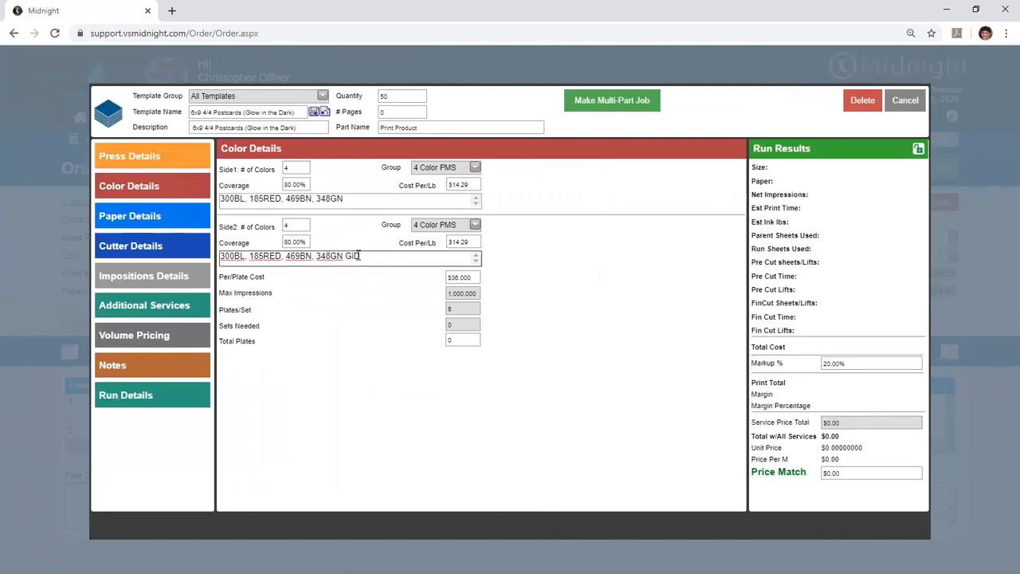
drag(330, 255, 342, 259)
text(WT)
Step: Set the Side 2 ink cost per pound to $25.00 and save the new product template
click(437, 246)
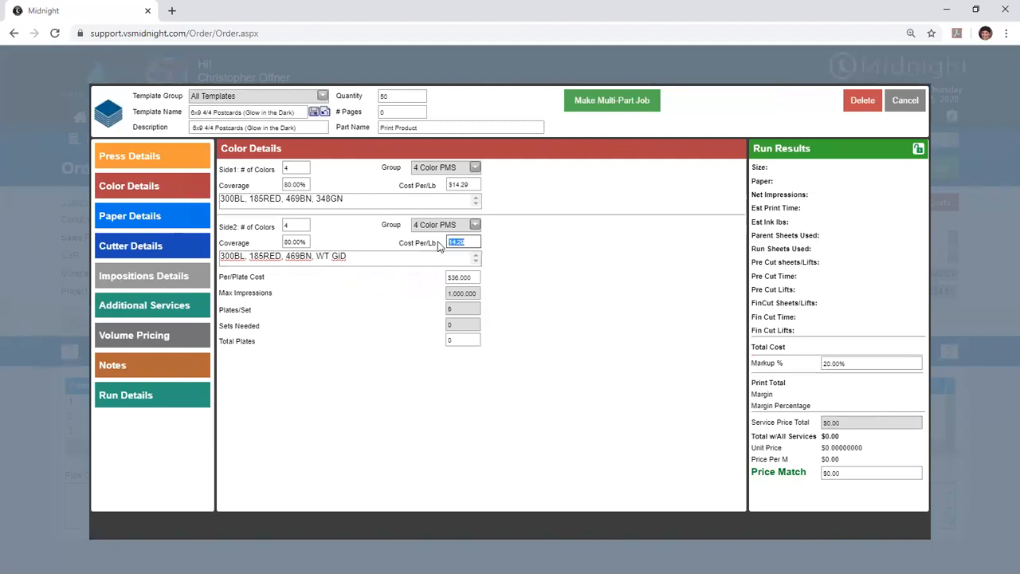
text(25.00)
click(606, 245)
click(313, 112)
Step: Select the saved 6x9 4/4 Postcards (Glow in the Dark) template, calculate its price and submit it to the order
click(304, 113)
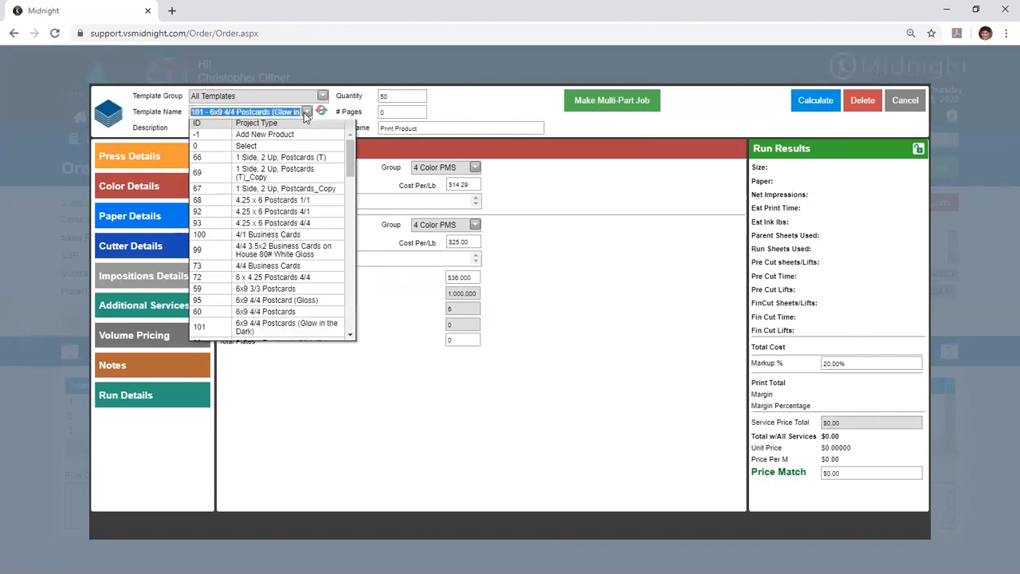
drag(351, 159, 358, 170)
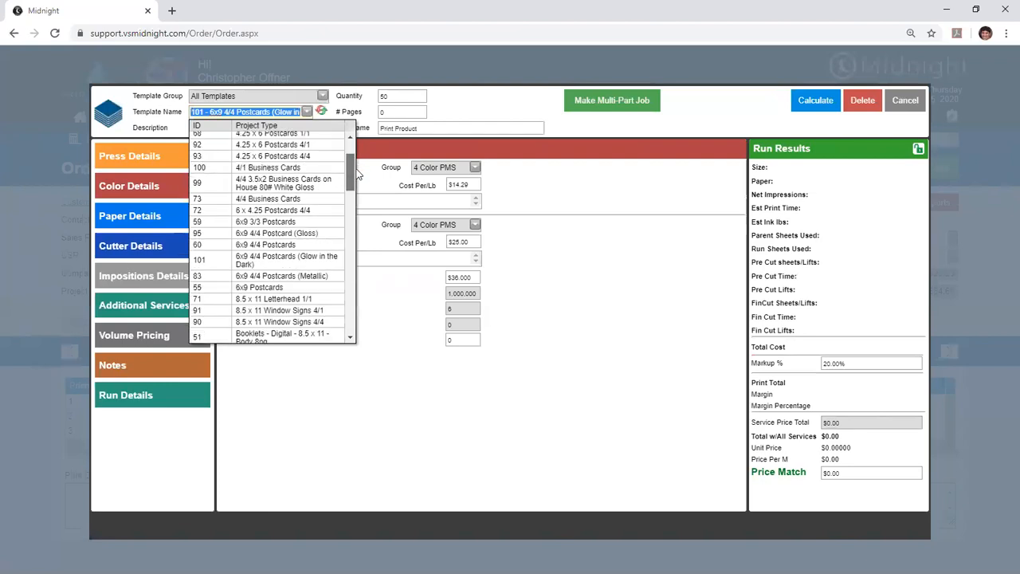
click(312, 258)
click(791, 104)
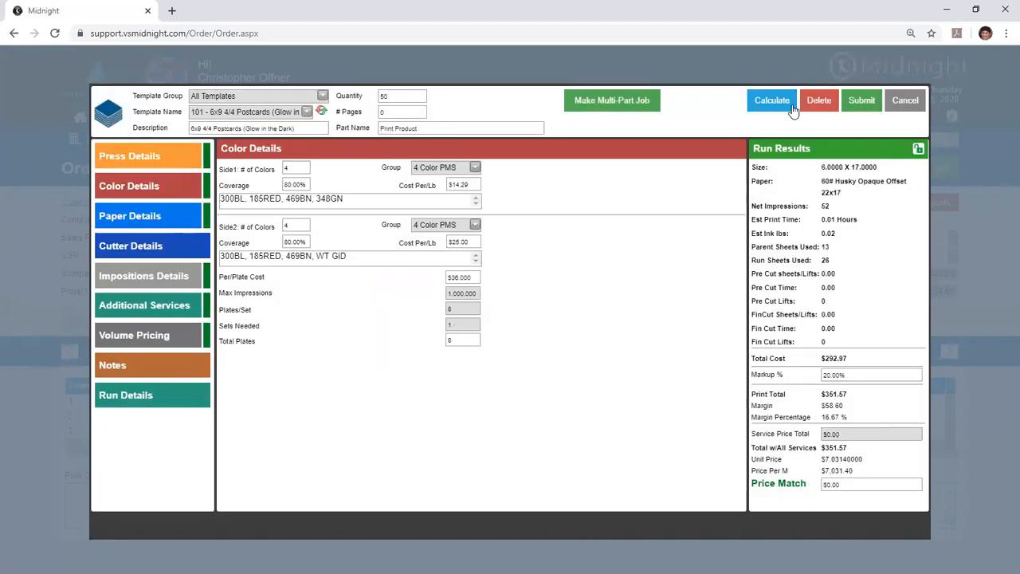
click(852, 112)
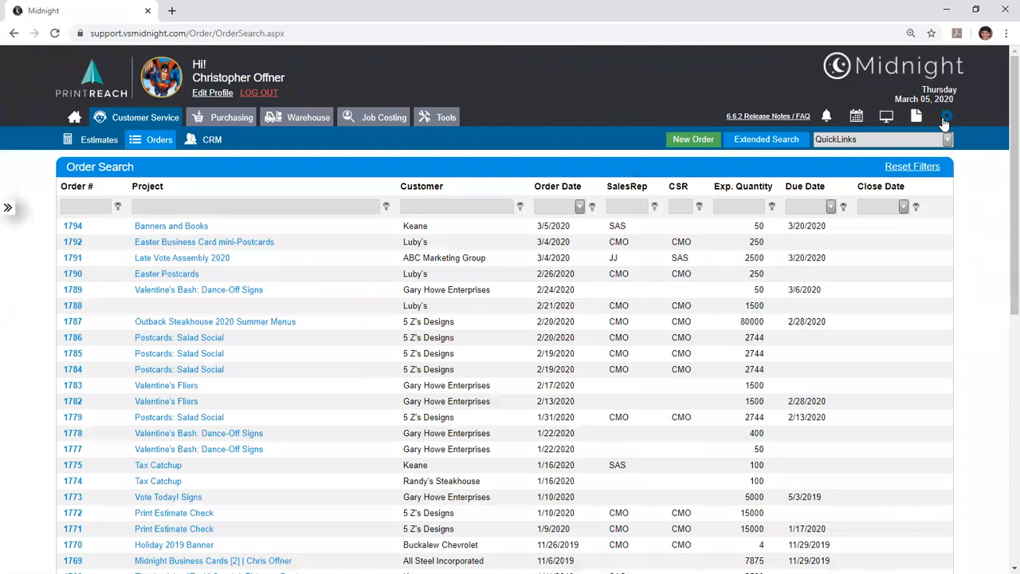
Step: Open the 6x9 4/4 Postcards (Glow in the Dark) template from the Print Product Templates maintenance list
click(945, 120)
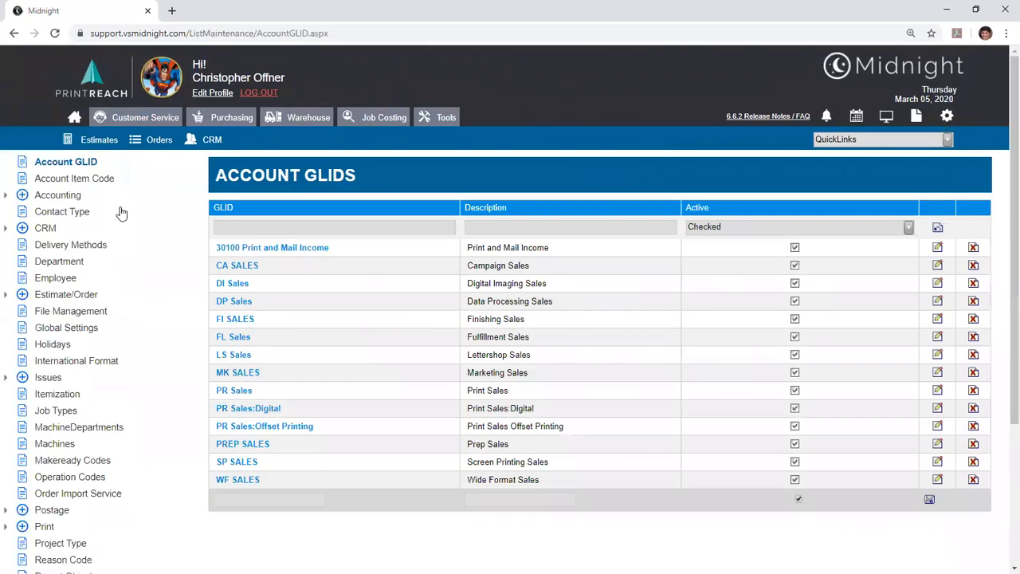
scroll(121, 213, down, 3)
click(22, 327)
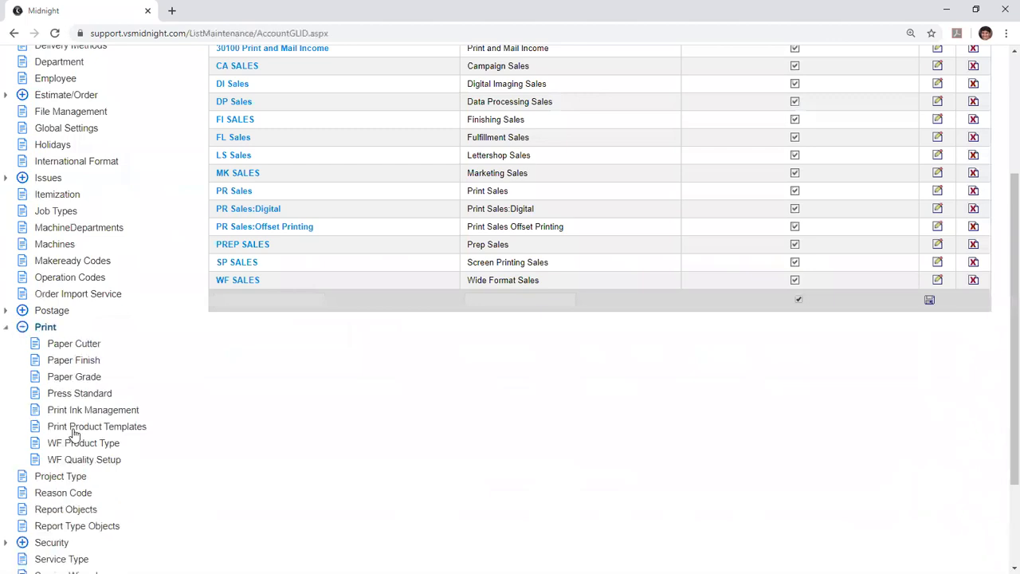
click(70, 429)
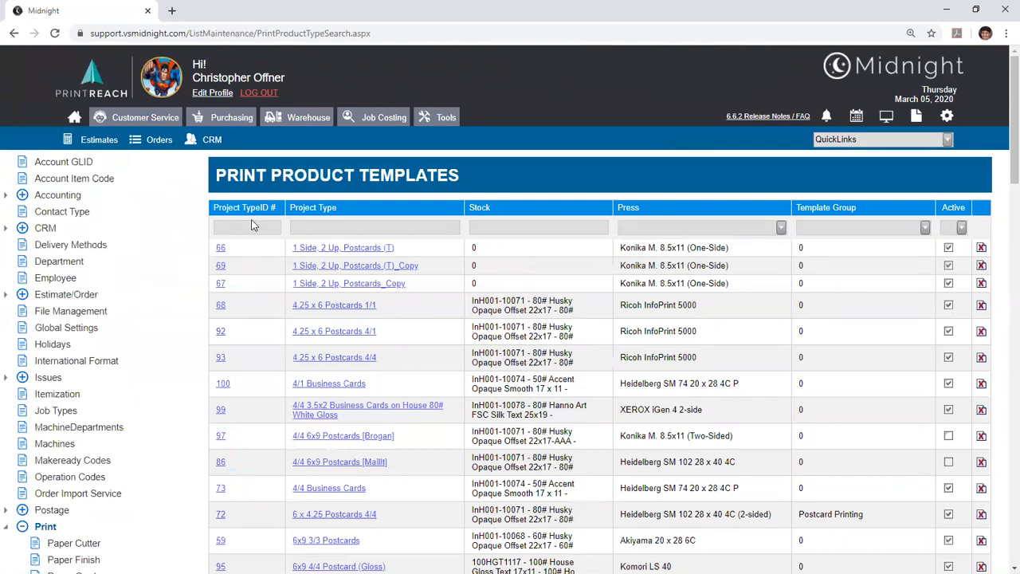
scroll(317, 274, down, 3)
drag(428, 364, 364, 364)
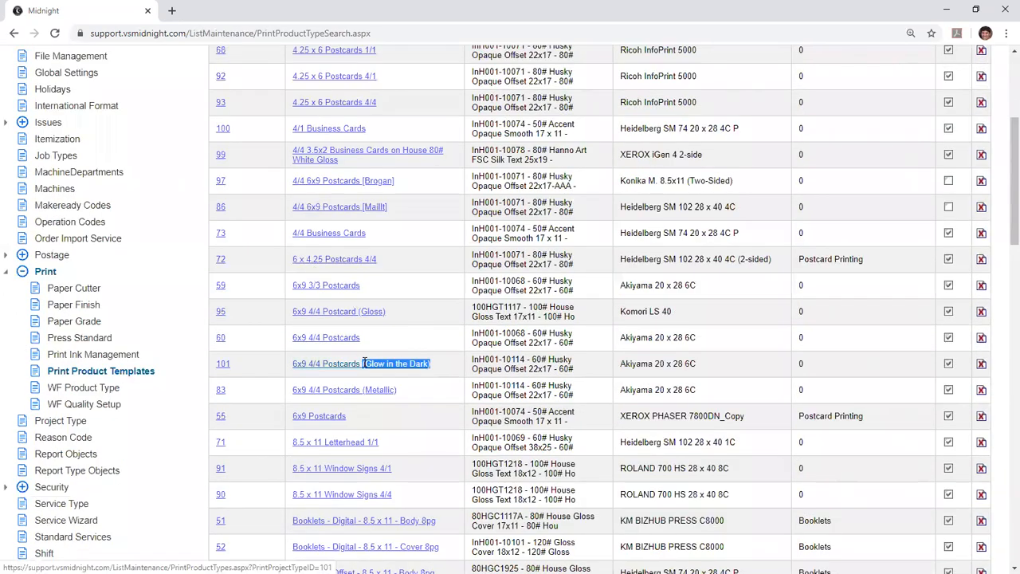
click(363, 363)
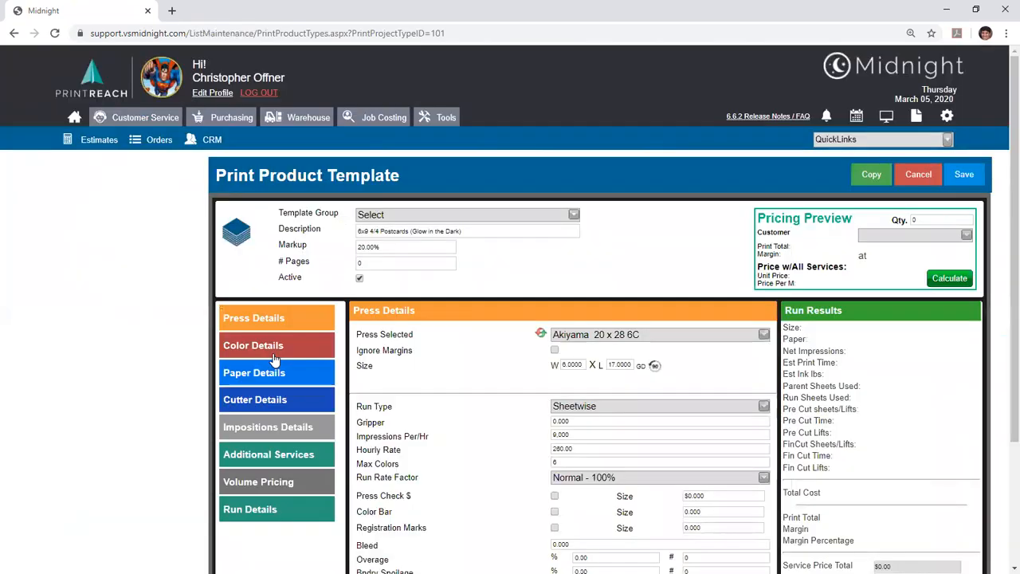
Step: Check the template's color details for the Side 2 ink cost per pound and the glow-in-the-dark ink entry
click(273, 352)
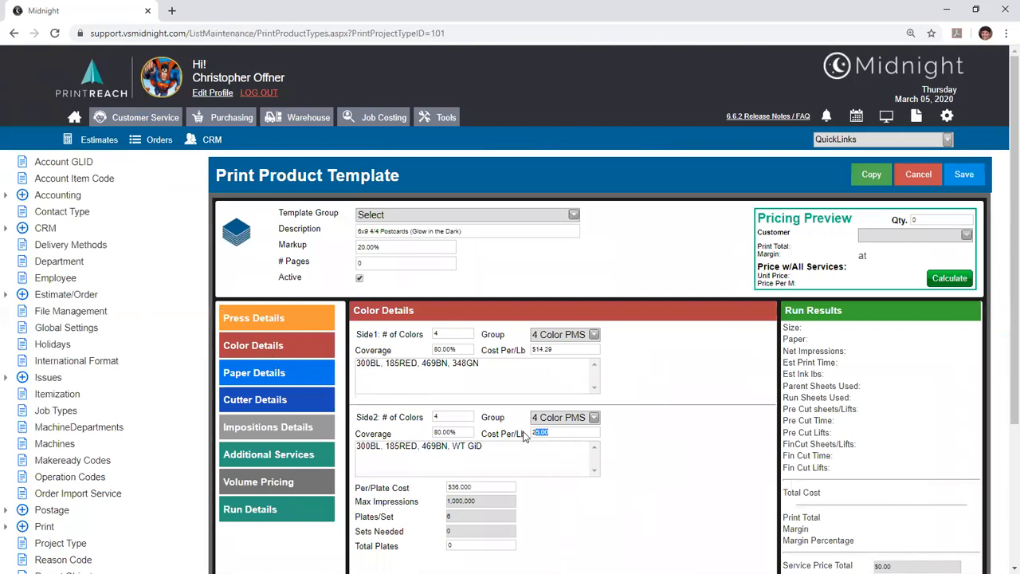
click(514, 387)
drag(487, 446, 455, 453)
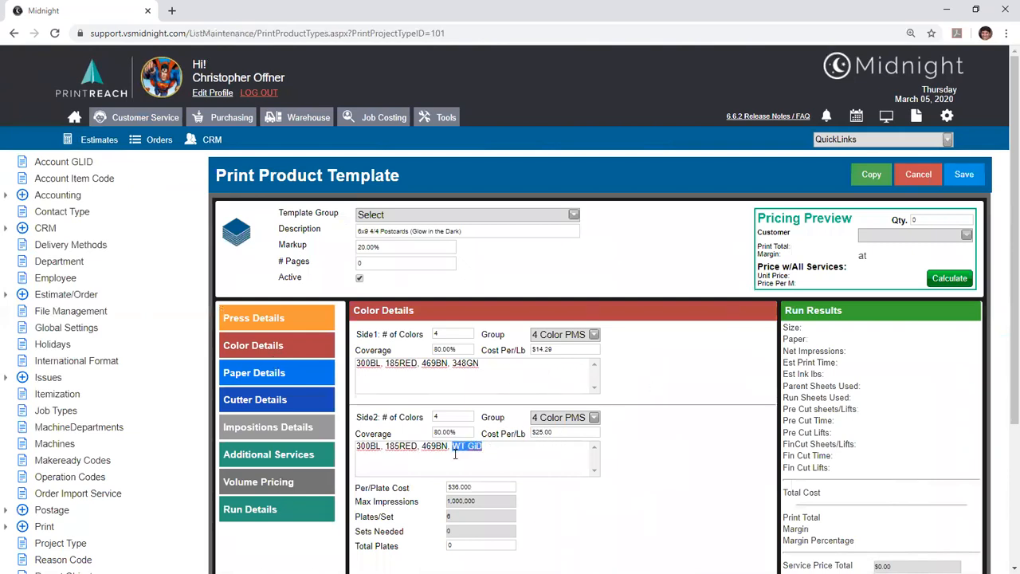
Step: Examine the template's press, paper, imposition and additional services details, and return to the template list
click(494, 458)
scroll(321, 350, down, 2)
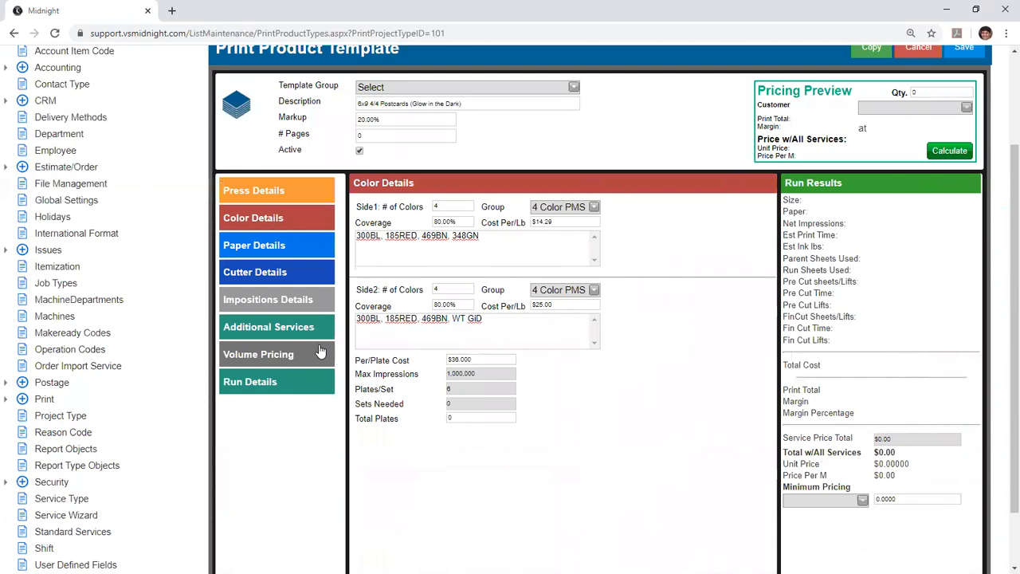
click(292, 193)
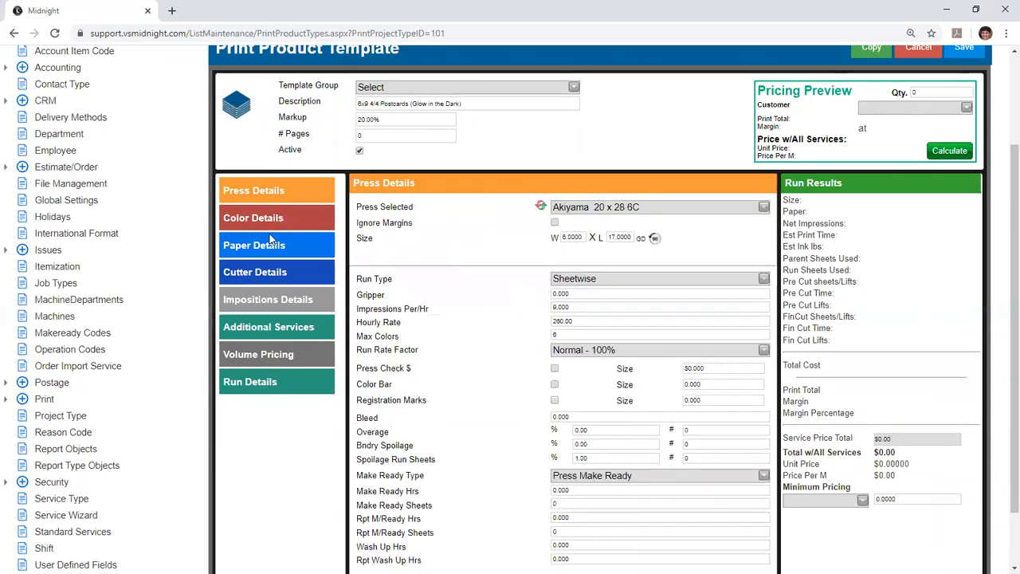
click(227, 246)
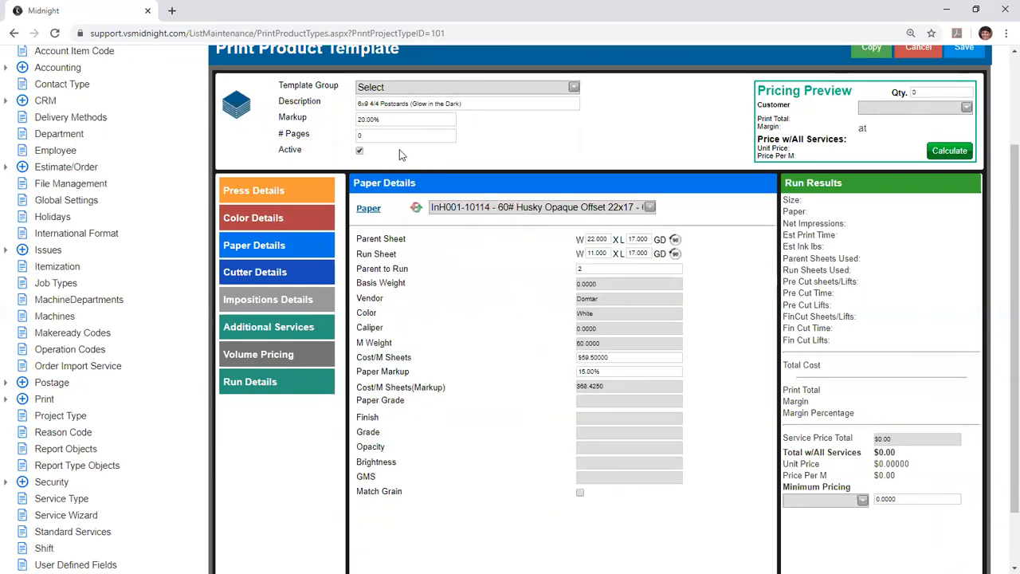
click(272, 309)
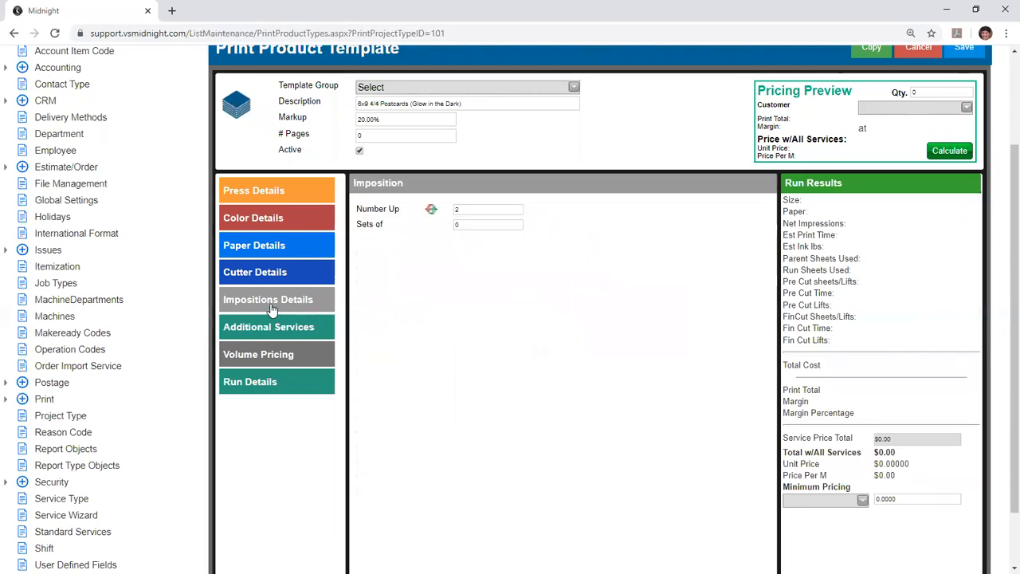
click(269, 334)
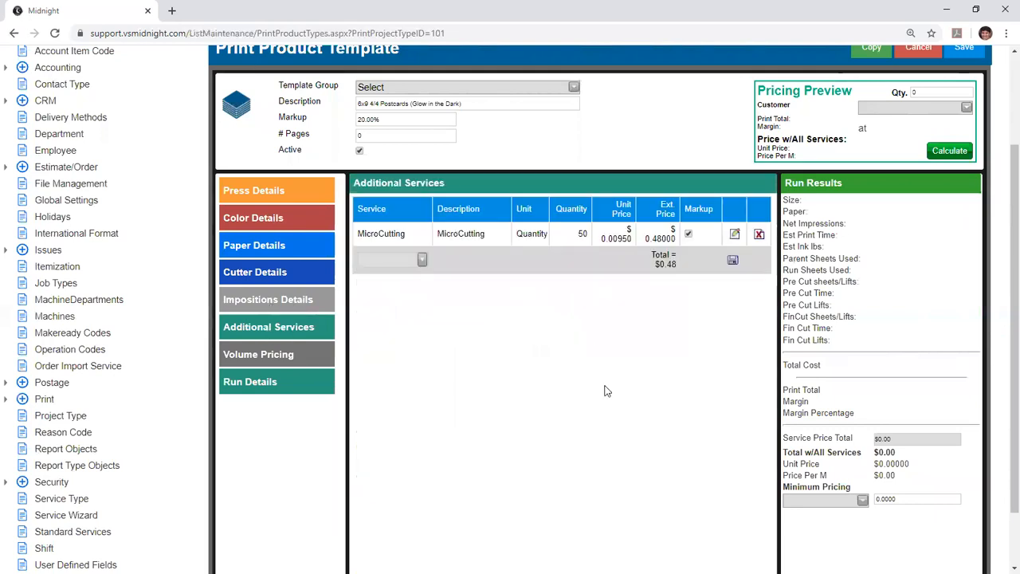
scroll(578, 384, up, 3)
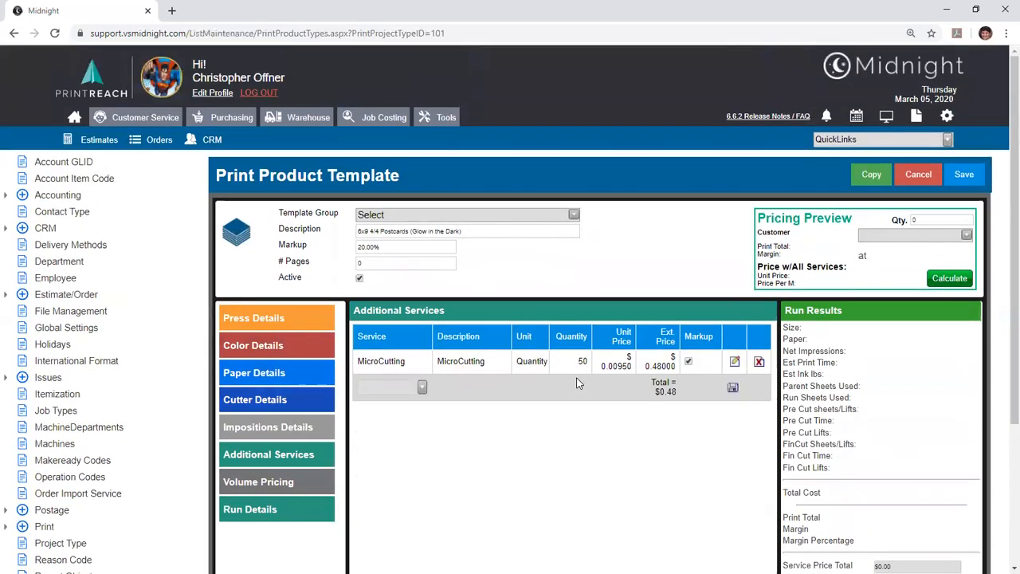
click(985, 180)
click(557, 129)
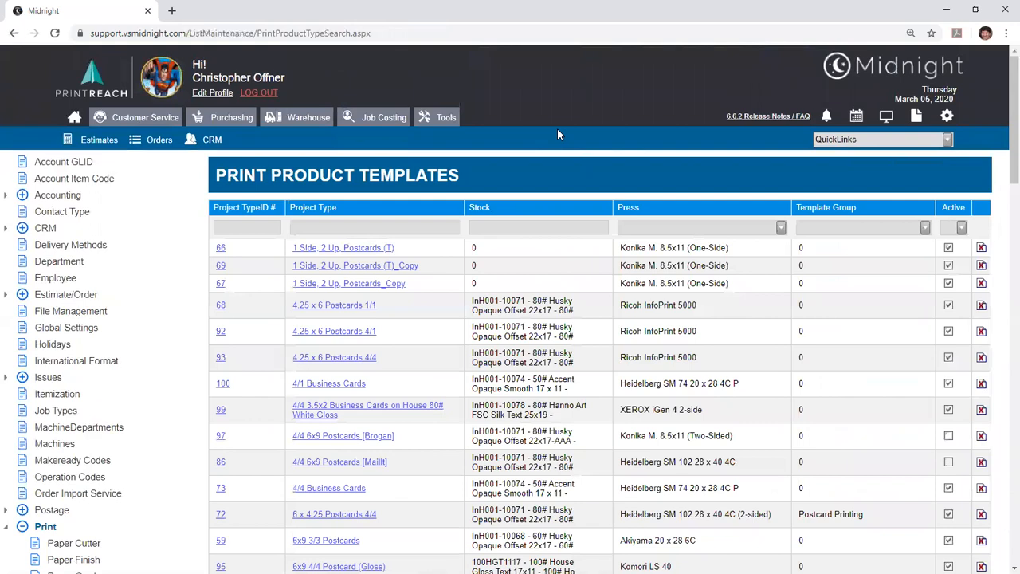
Step: Start a blank print product template and look over its empty press details
click(946, 140)
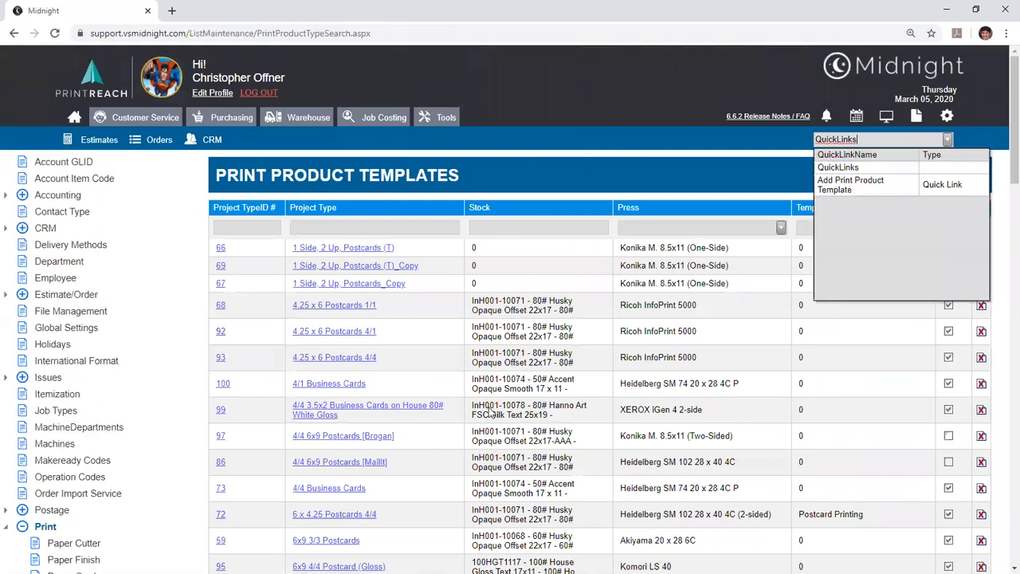
click(865, 185)
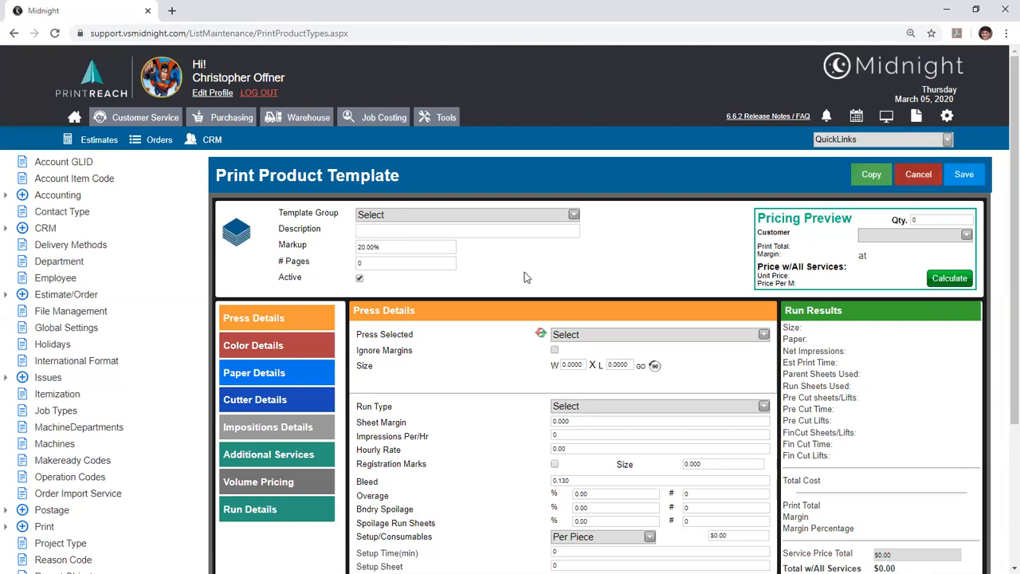
scroll(524, 272, down, 1)
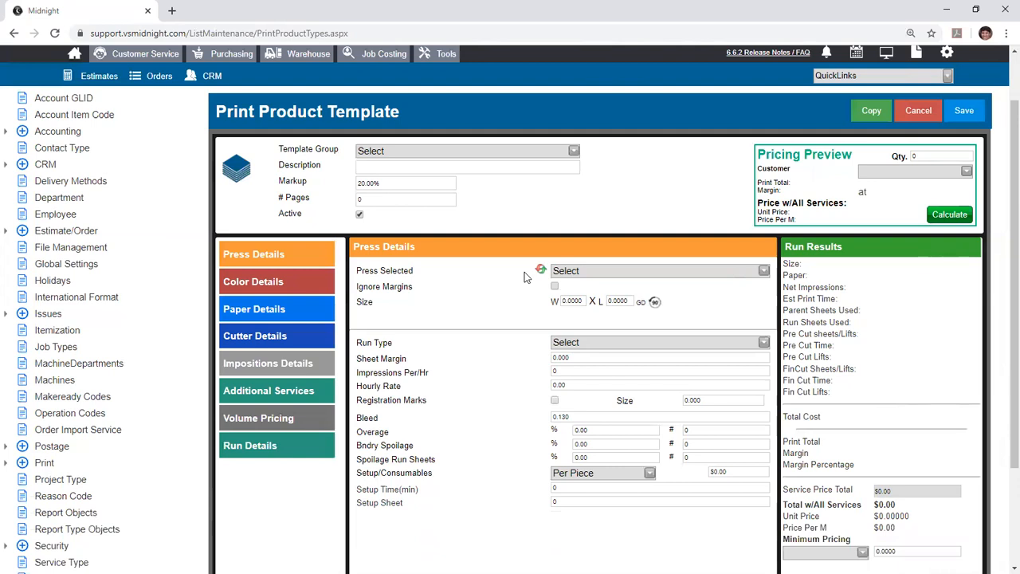
scroll(524, 271, down, 3)
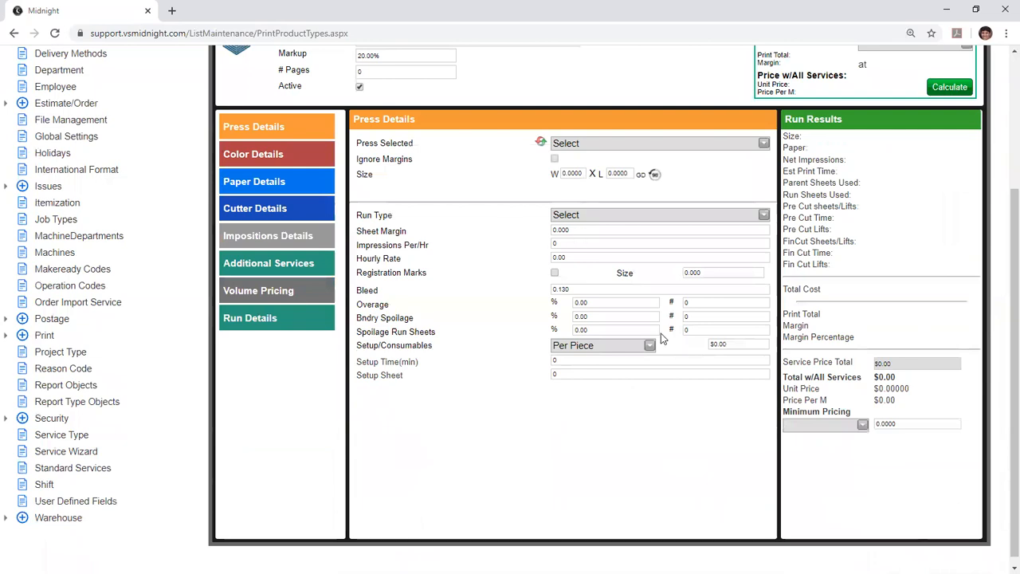
key(alt+Down)
scroll(630, 370, up, 3)
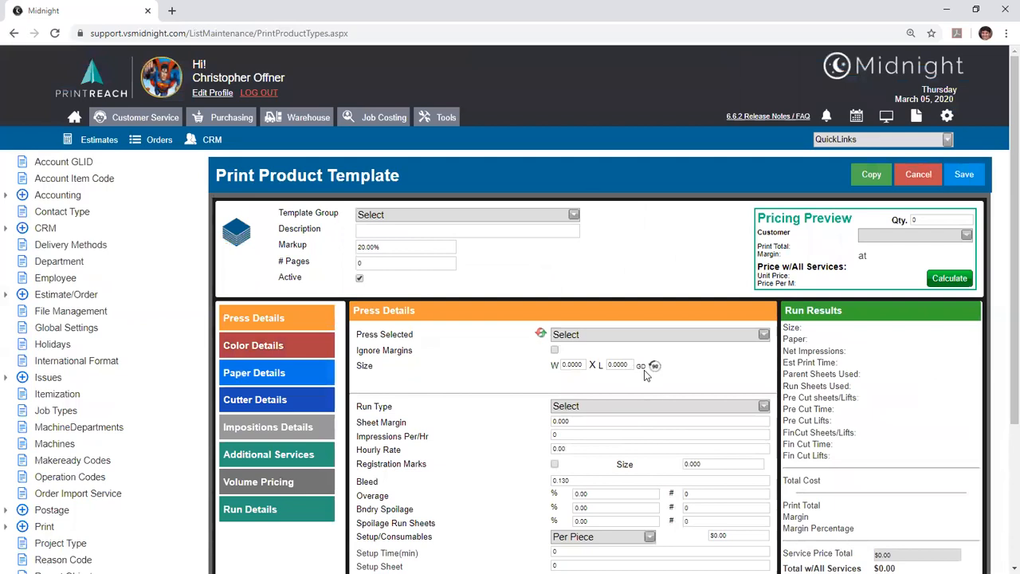
Step: Fill the pricing preview with quantity 5,000 and customer 5 Z's Designs, and cancel the blank template
text(5000)
key(Tab)
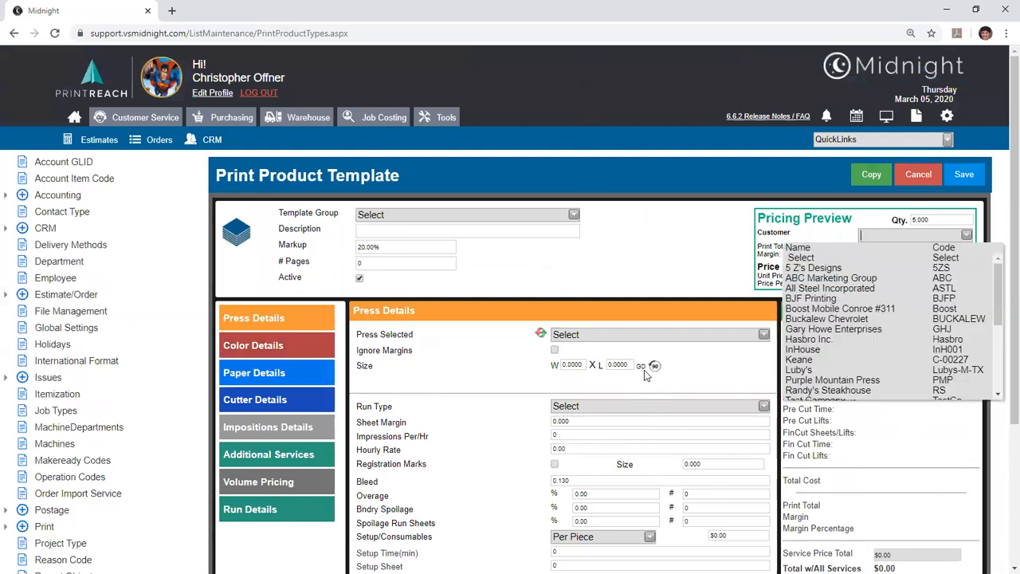
key(Down)
key(Down)
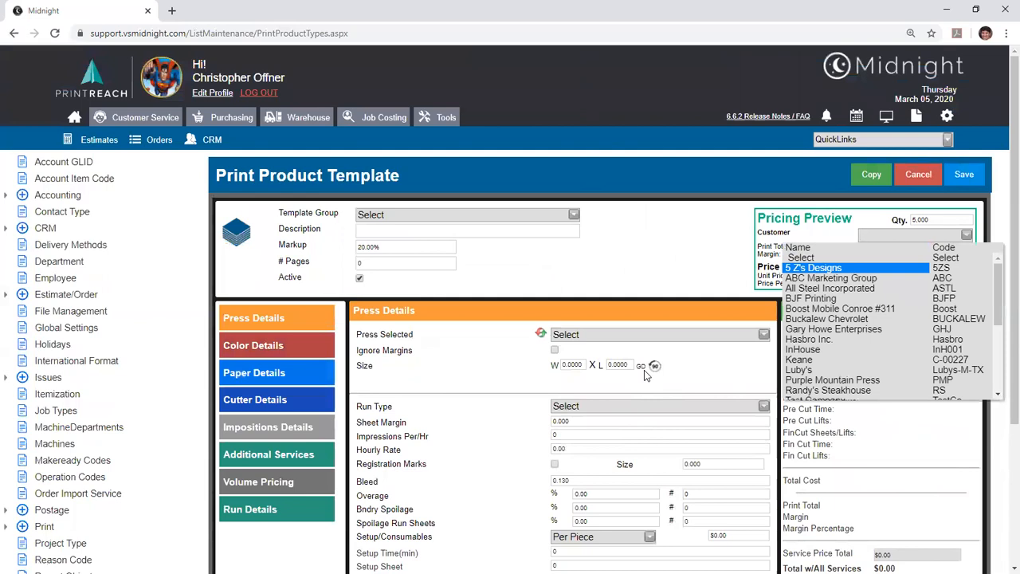
key(Return)
key(Tab)
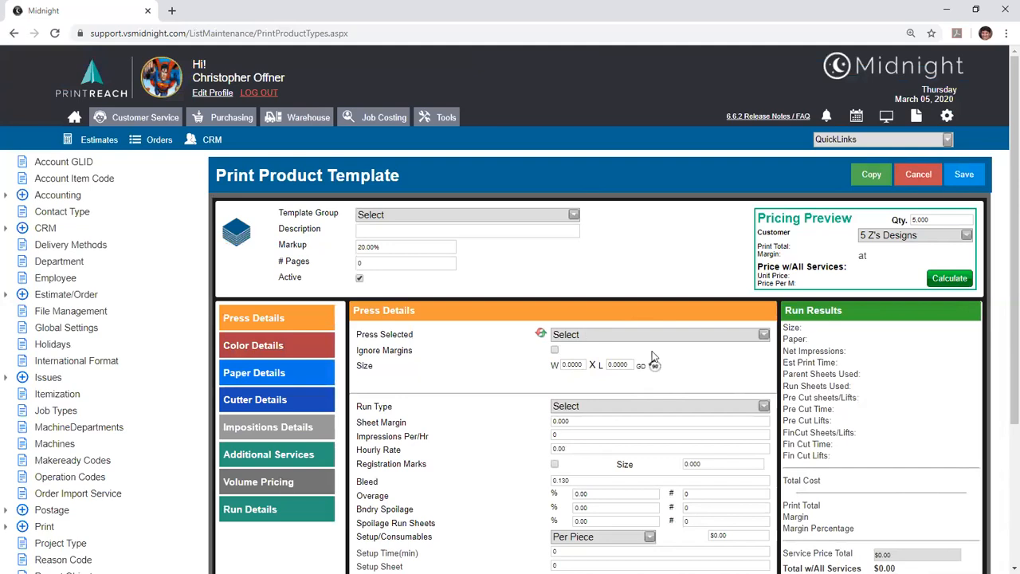
click(918, 173)
click(574, 128)
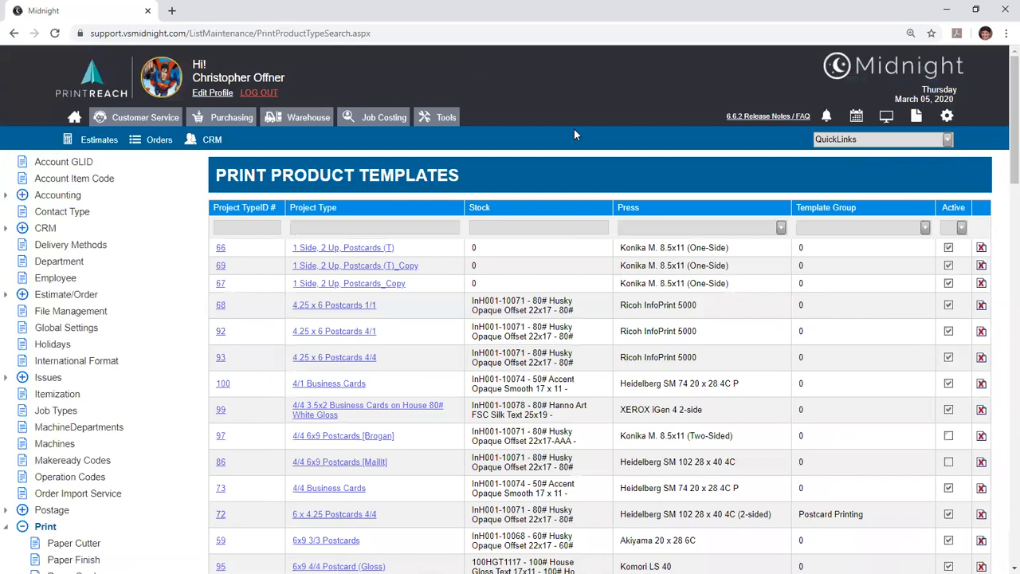
Step: Open the Banners and Books order and add a Print wide format service to its Wide Format section
scroll(574, 134, down, 2)
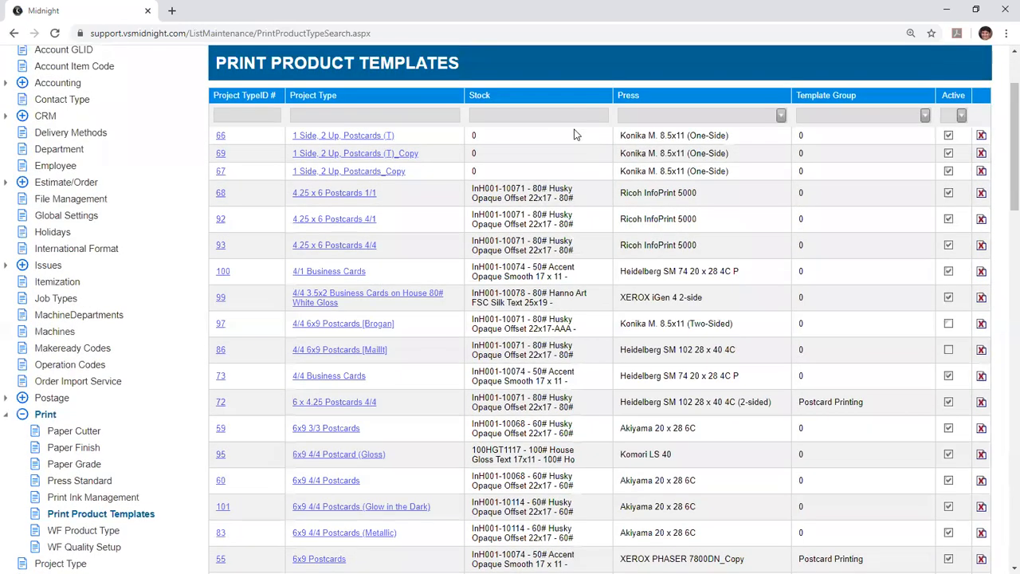
scroll(573, 134, up, 2)
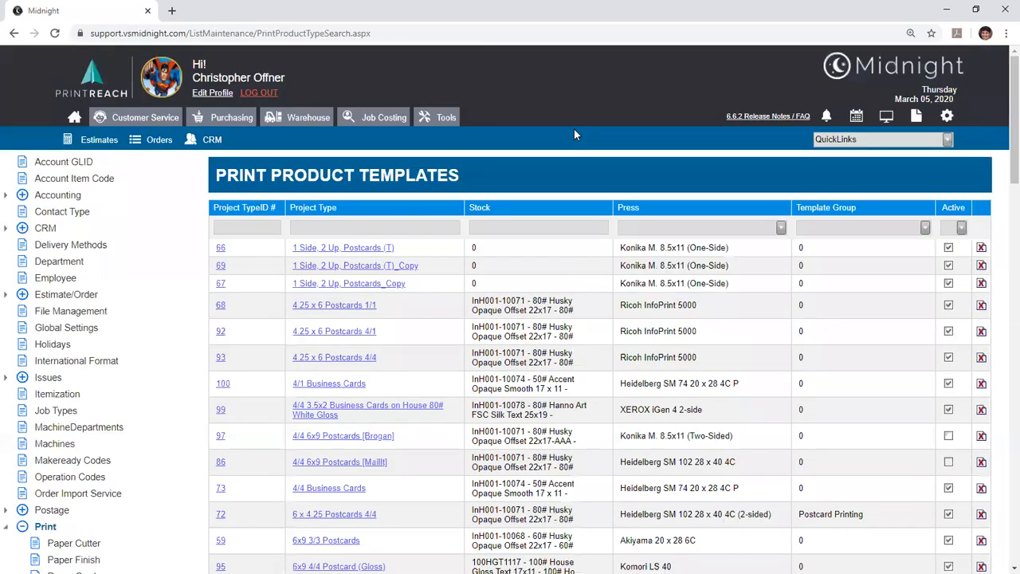
click(161, 141)
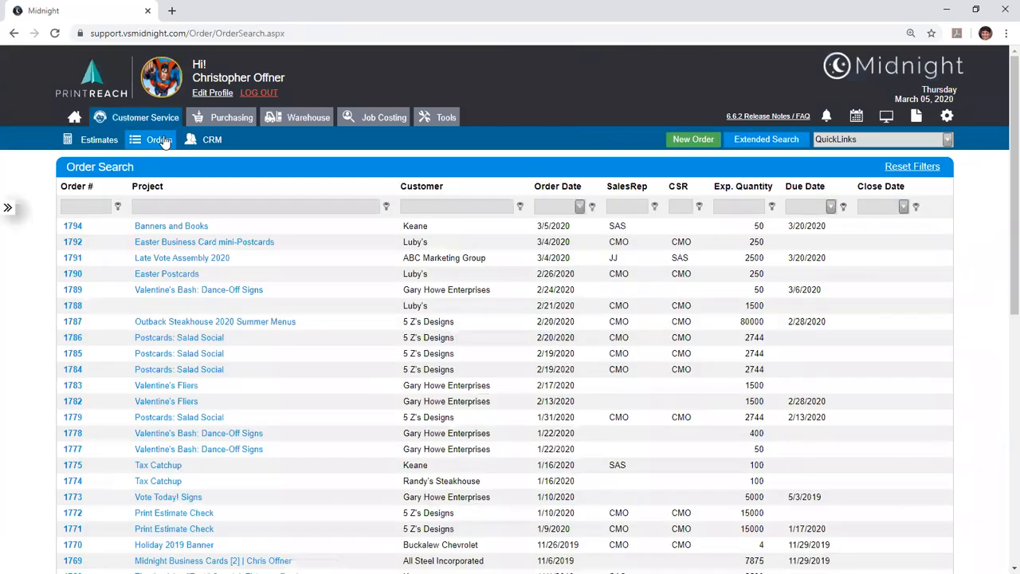
click(164, 228)
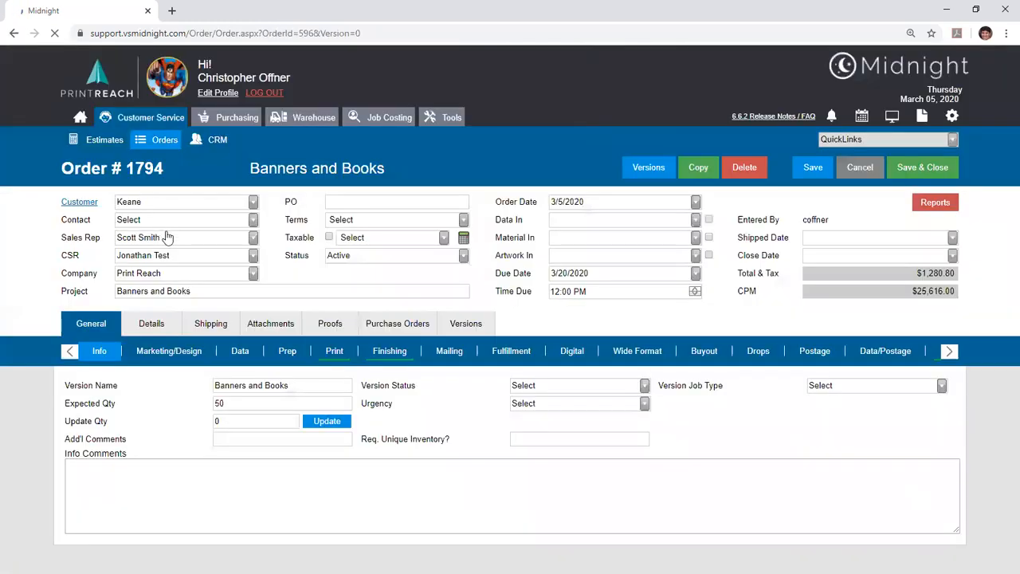
click(614, 357)
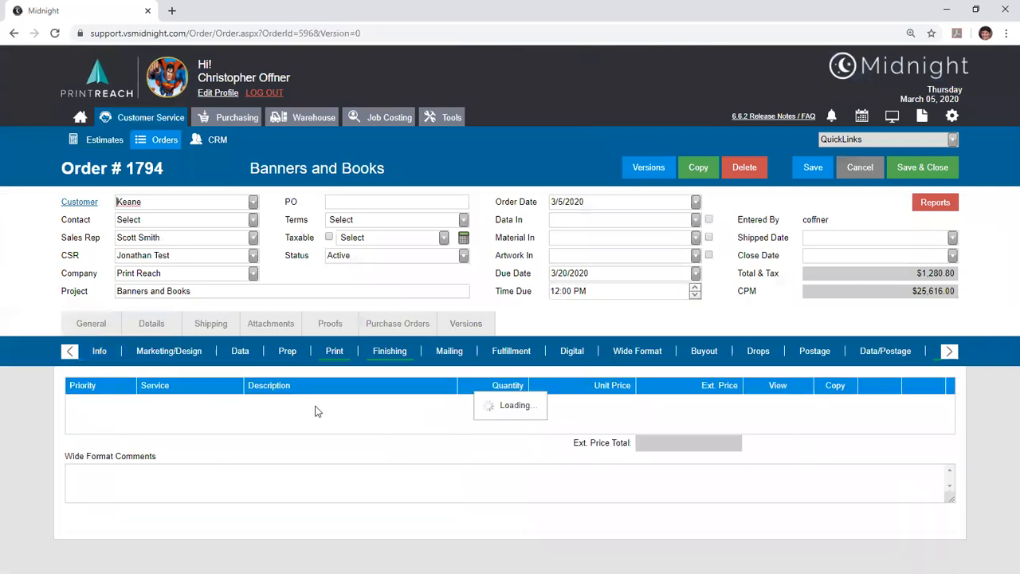
click(237, 402)
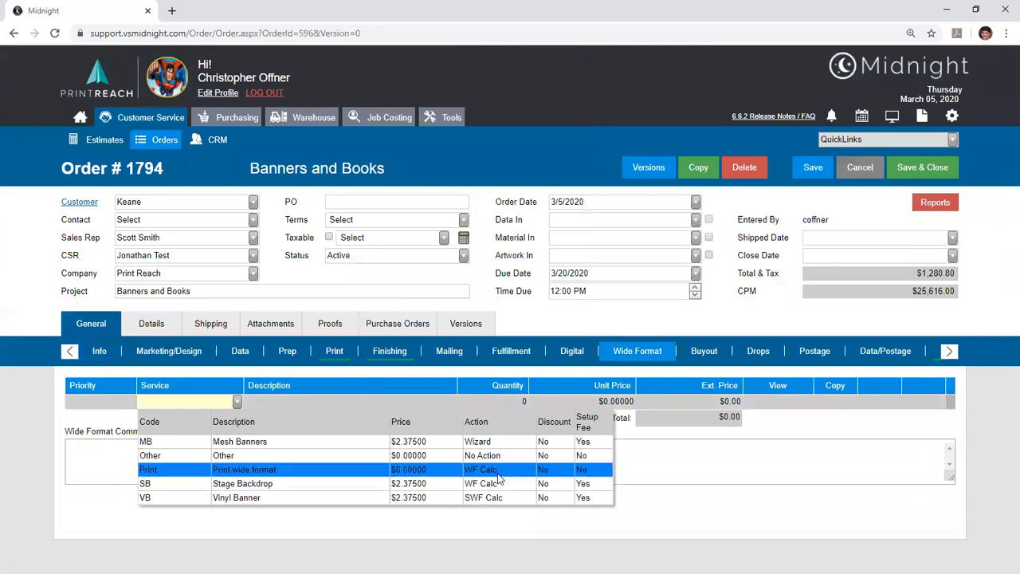
click(497, 473)
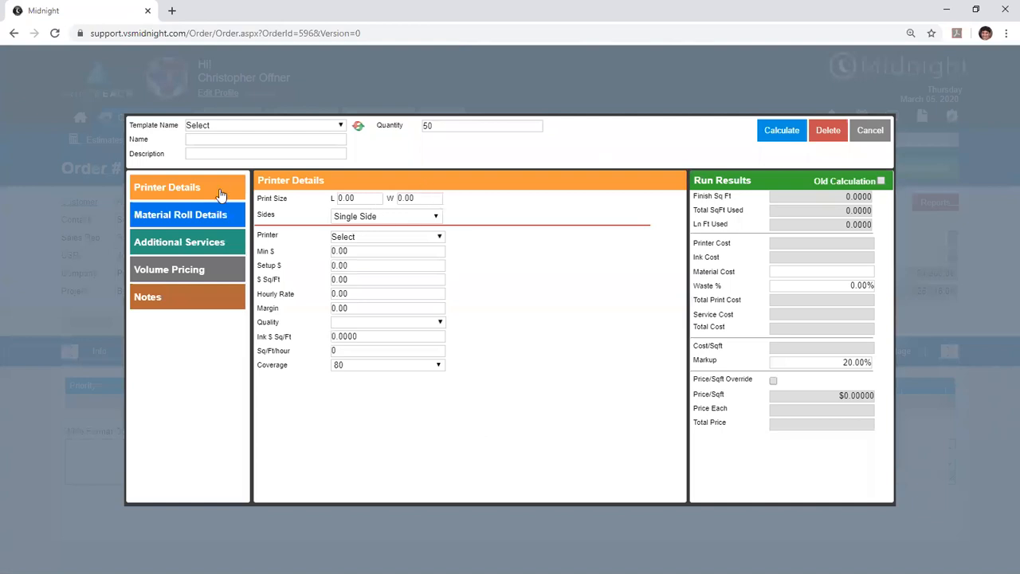
Step: Enter "Last Chance Voting A frame Banners" as both the name and the description of the wide format item
click(230, 151)
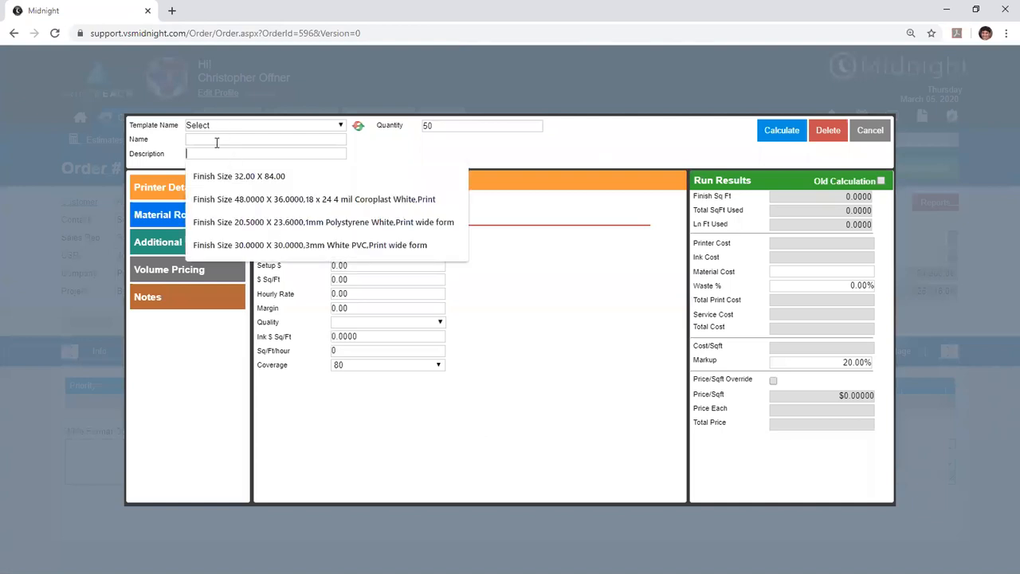
click(221, 139)
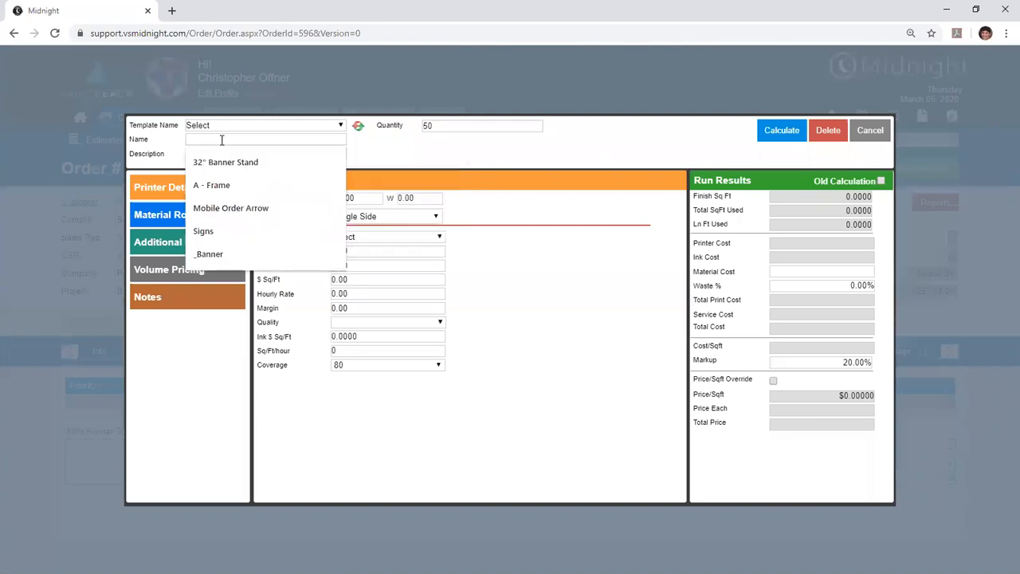
text(Last Chance Voting)
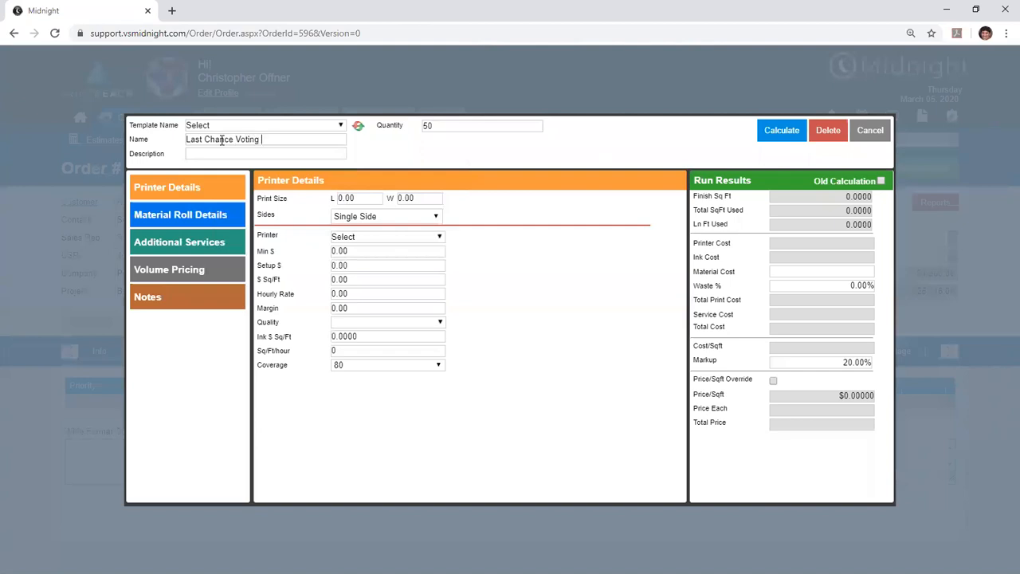
text( A frame Banners)
key(Tab)
triple_click(222, 140)
key(ctrl+c)
click(258, 156)
key(ctrl+v)
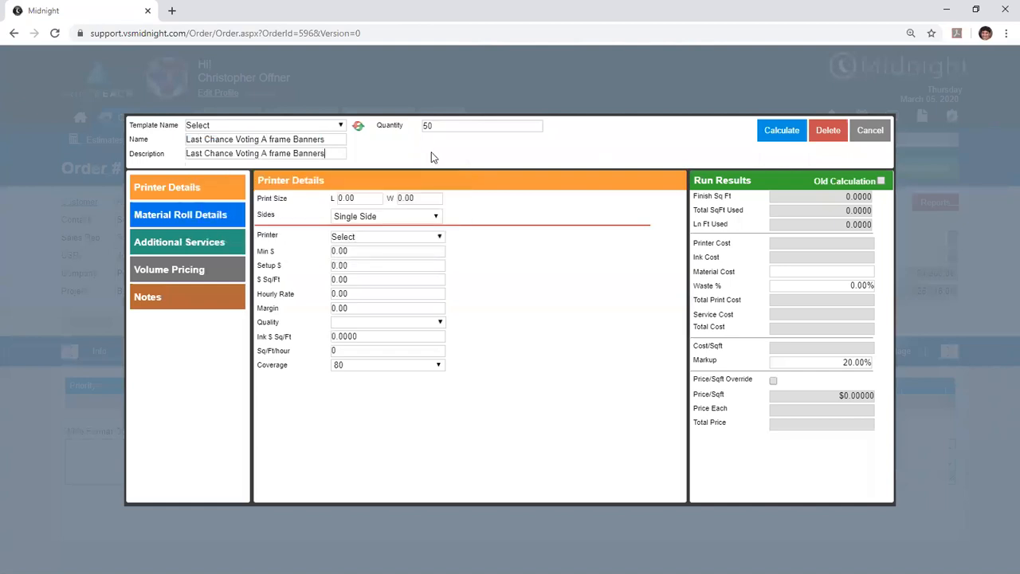
Step: Set the print size to length 18 and width 24, with double-sided printing
click(364, 198)
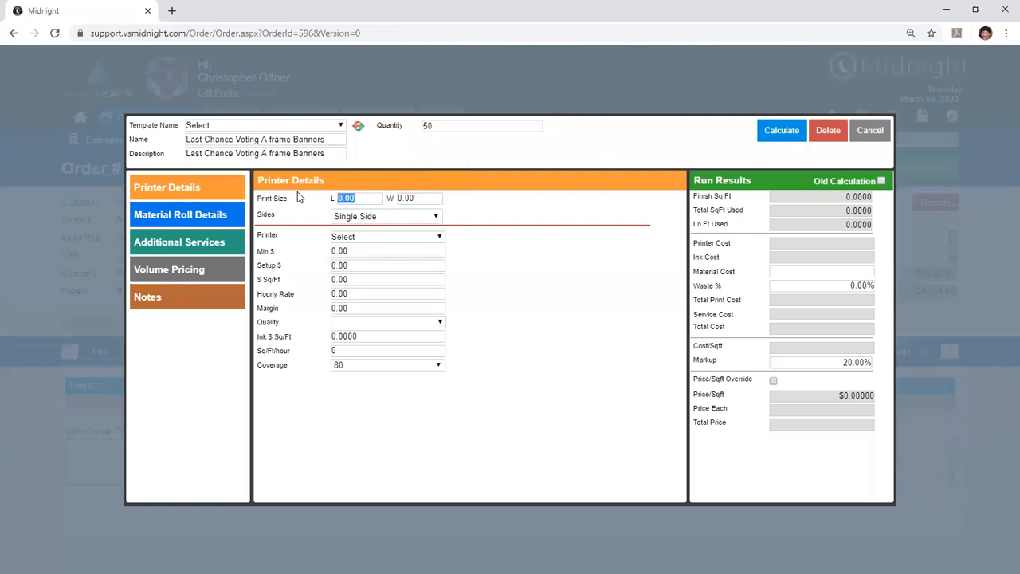
text(18)
key(Tab)
text(24)
click(381, 222)
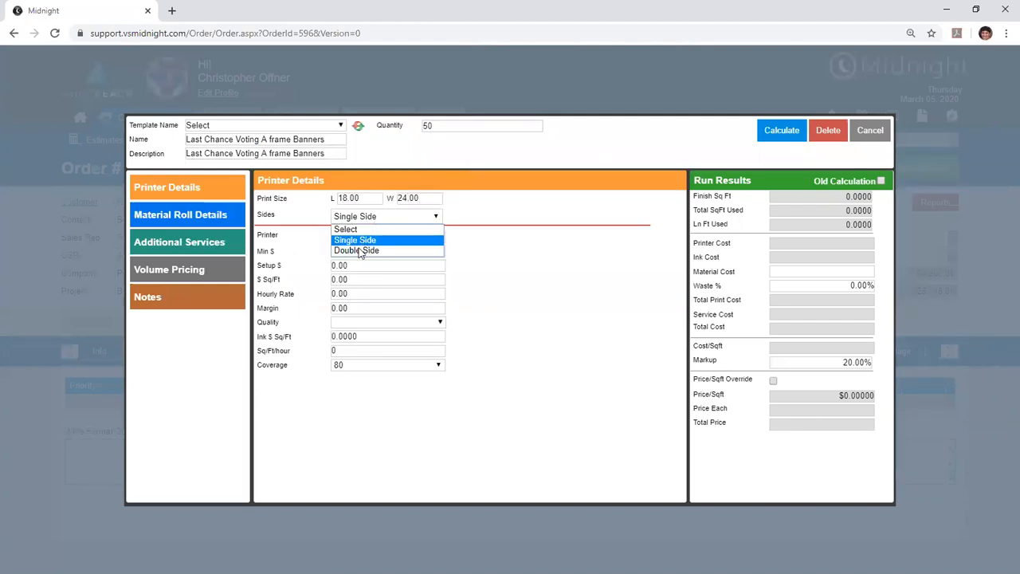
click(356, 251)
Step: Choose the Oce Arizona 550XT Flatbed as the printer and check its quality and coverage options
click(391, 237)
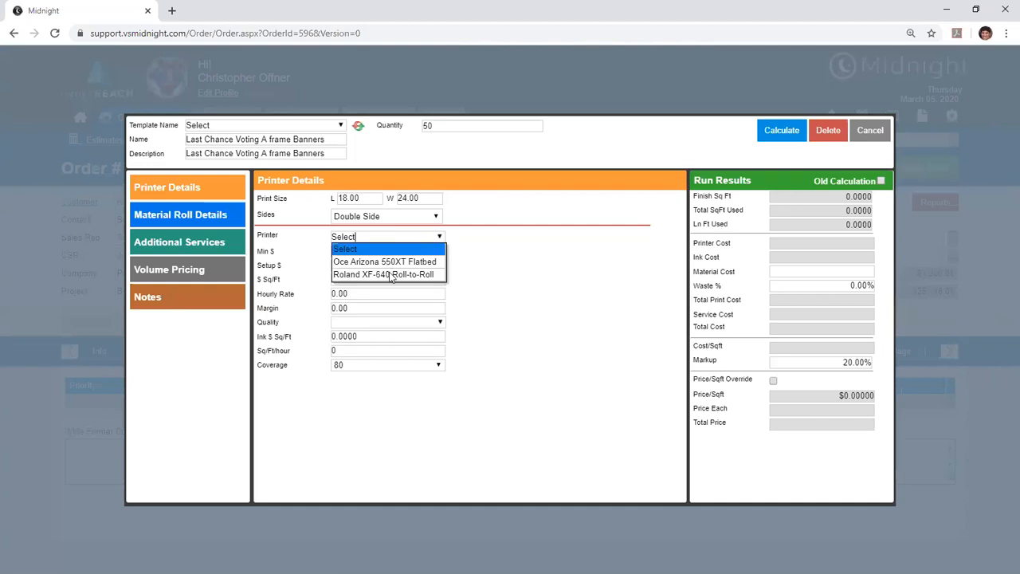
click(423, 262)
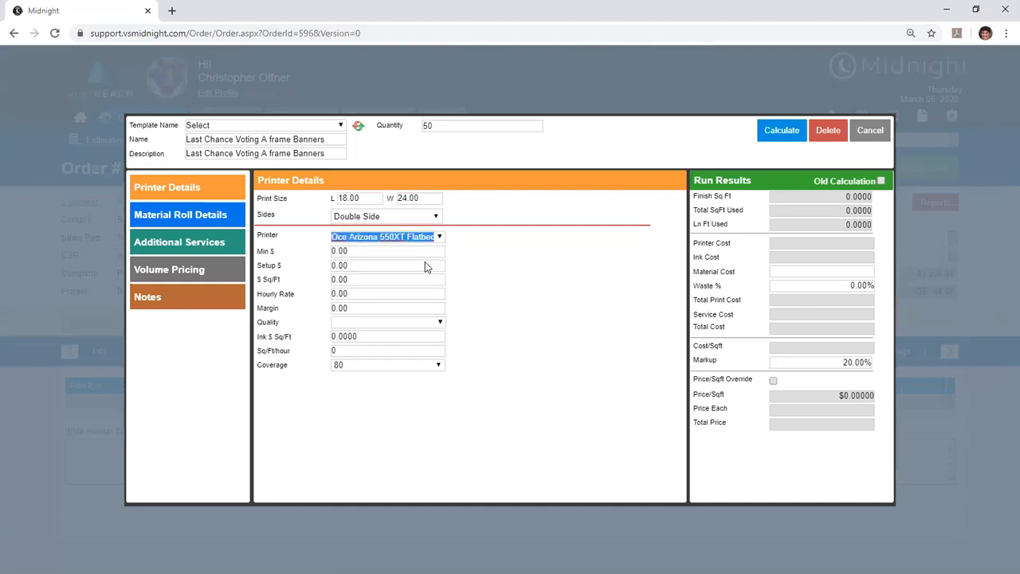
click(493, 287)
drag(361, 251, 378, 263)
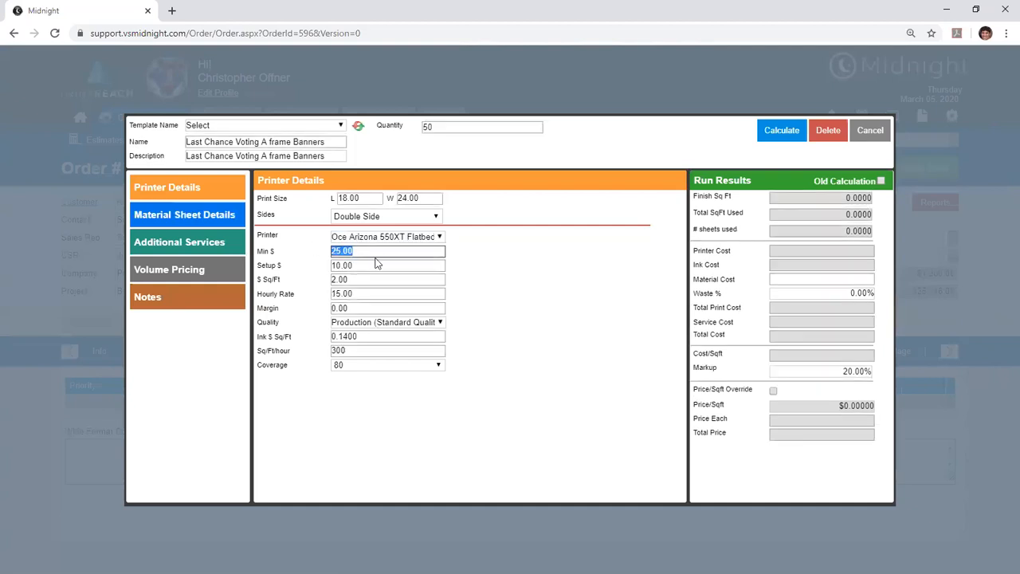
click(408, 322)
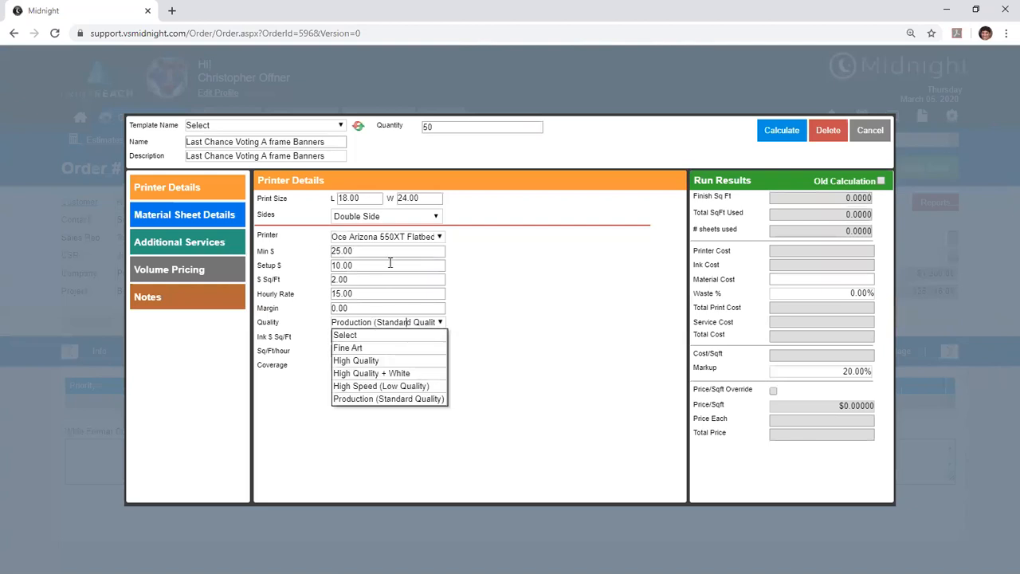
click(314, 327)
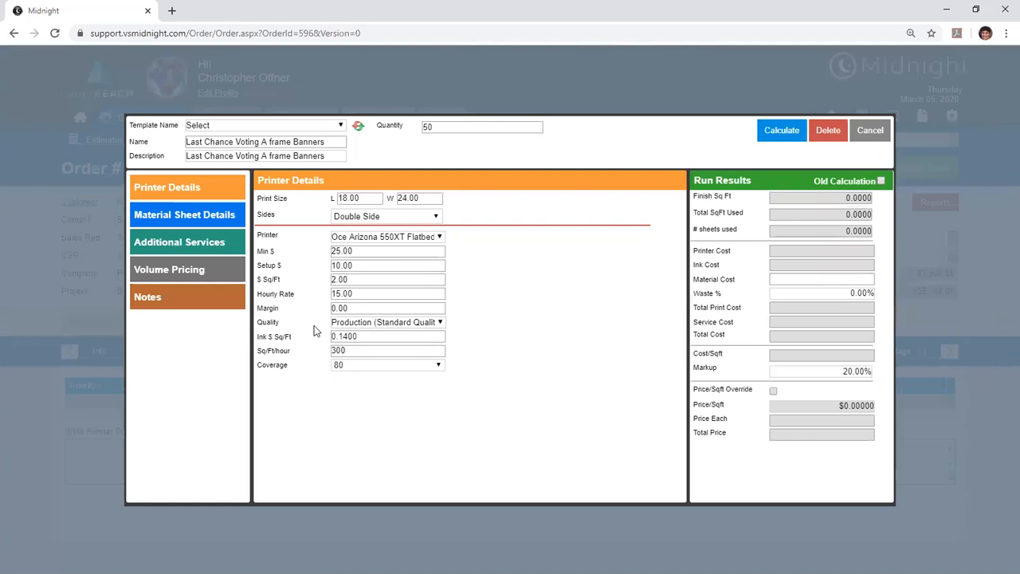
click(341, 368)
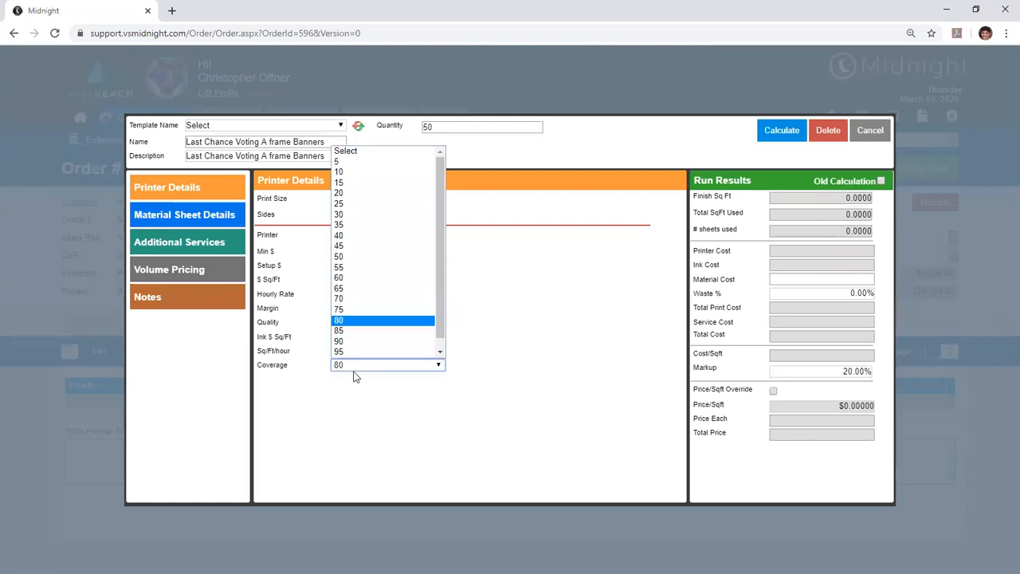
click(357, 374)
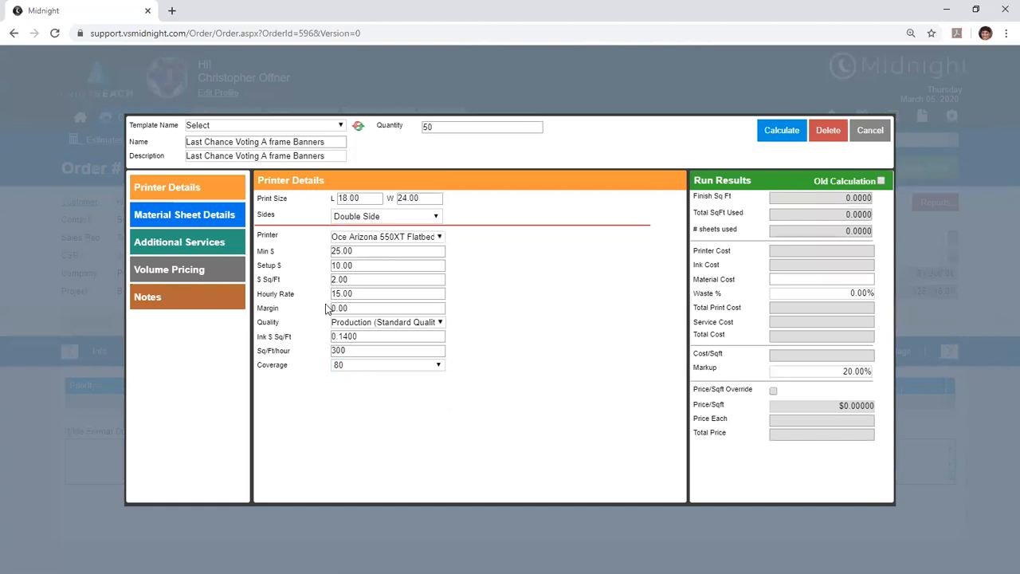
Step: Set the sheet material to 13oz Banner Material and check the mounting and lamination options
click(185, 216)
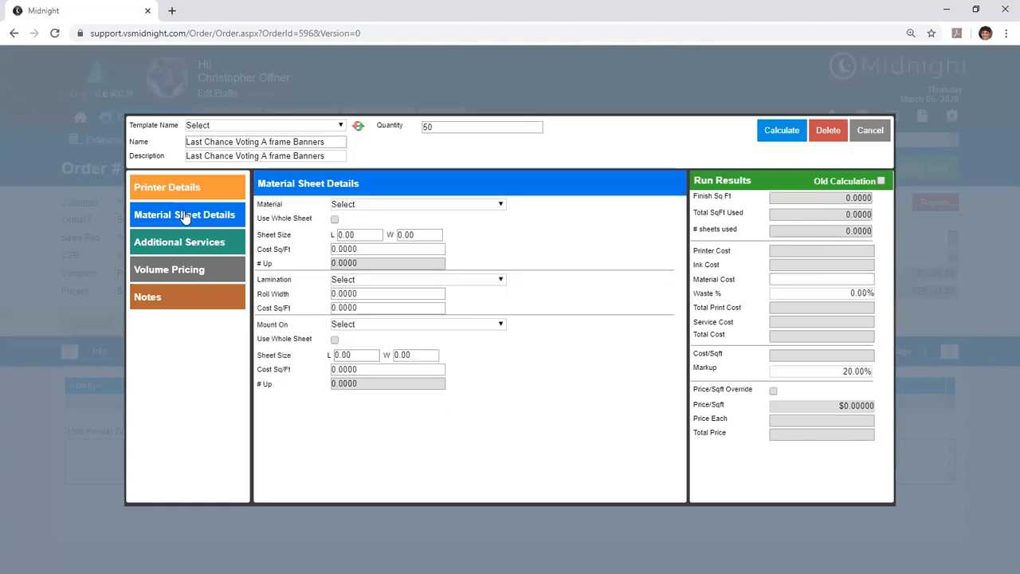
click(431, 204)
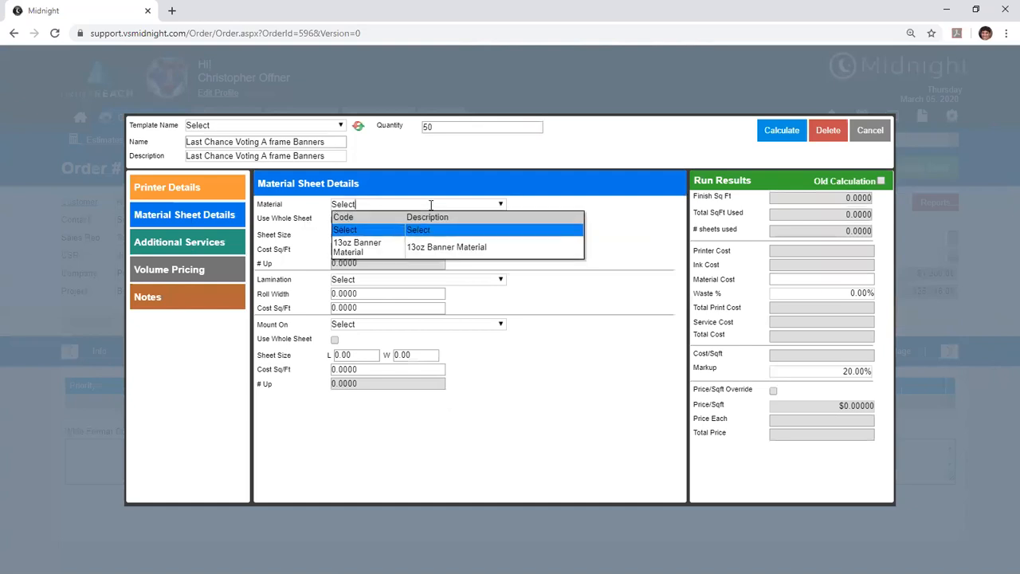
click(421, 251)
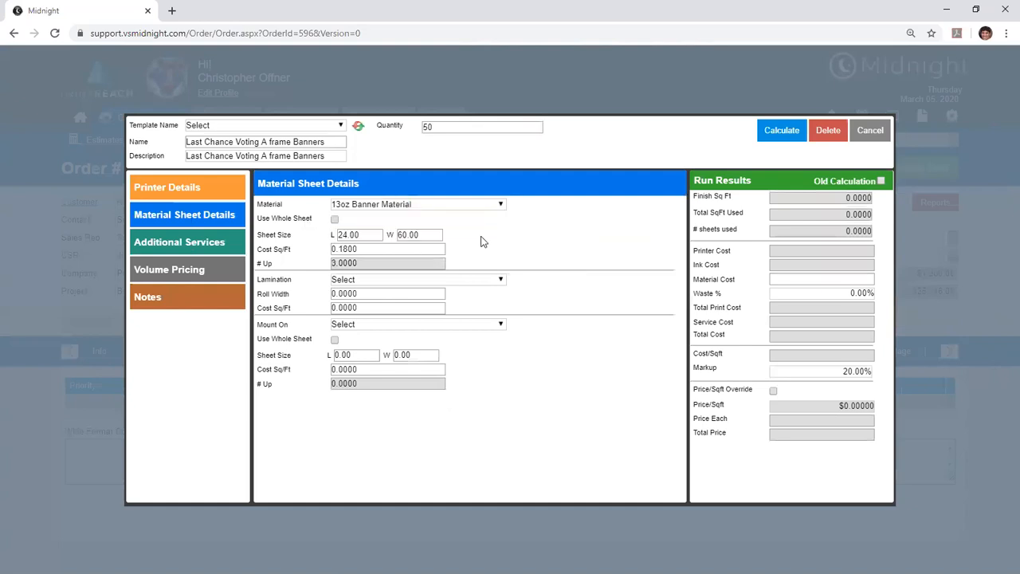
click(445, 322)
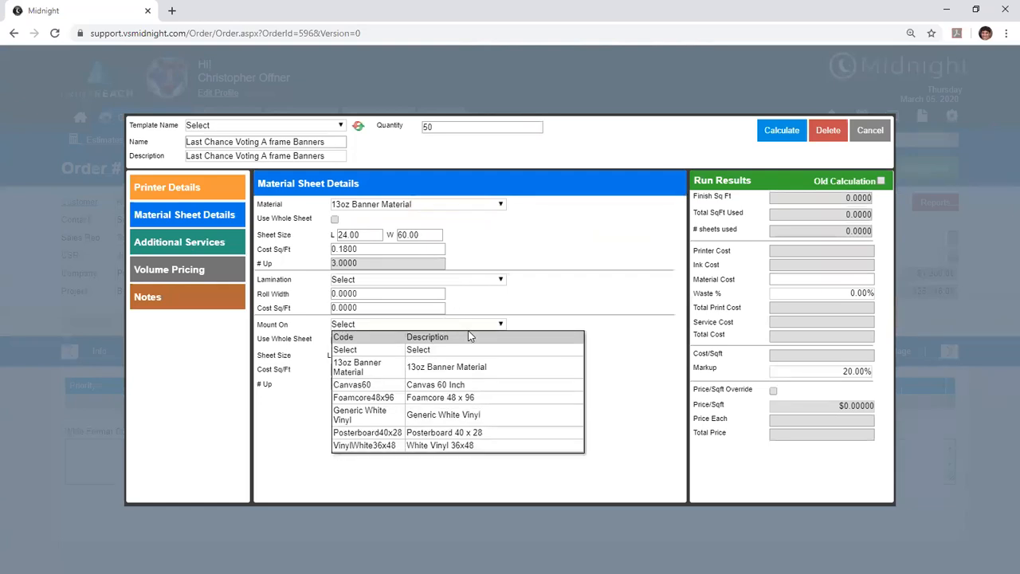
click(494, 279)
click(494, 279)
click(546, 265)
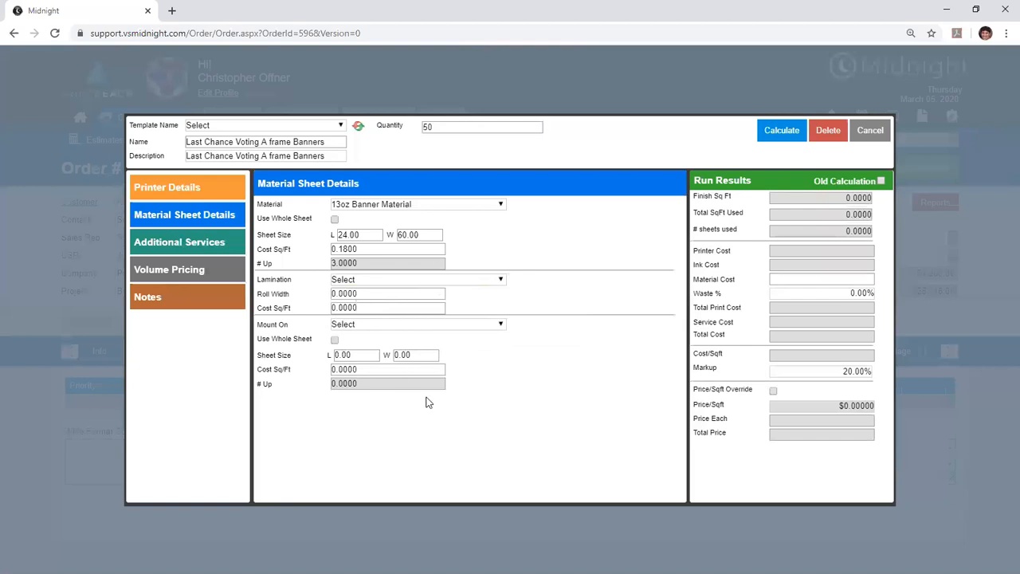
Step: Calculate the banner price, check the price each and total price, and save the wide format item
click(237, 243)
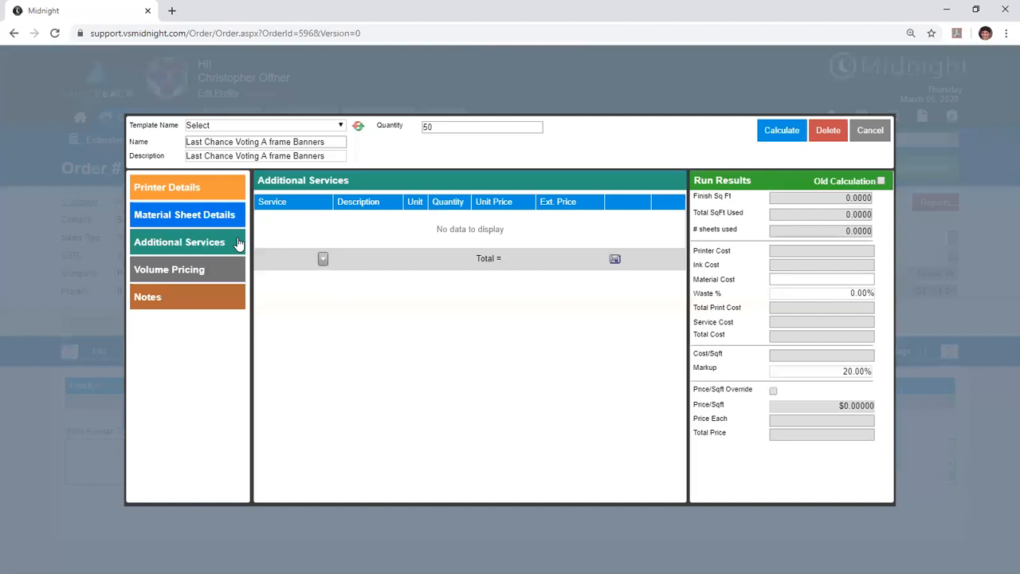
click(231, 192)
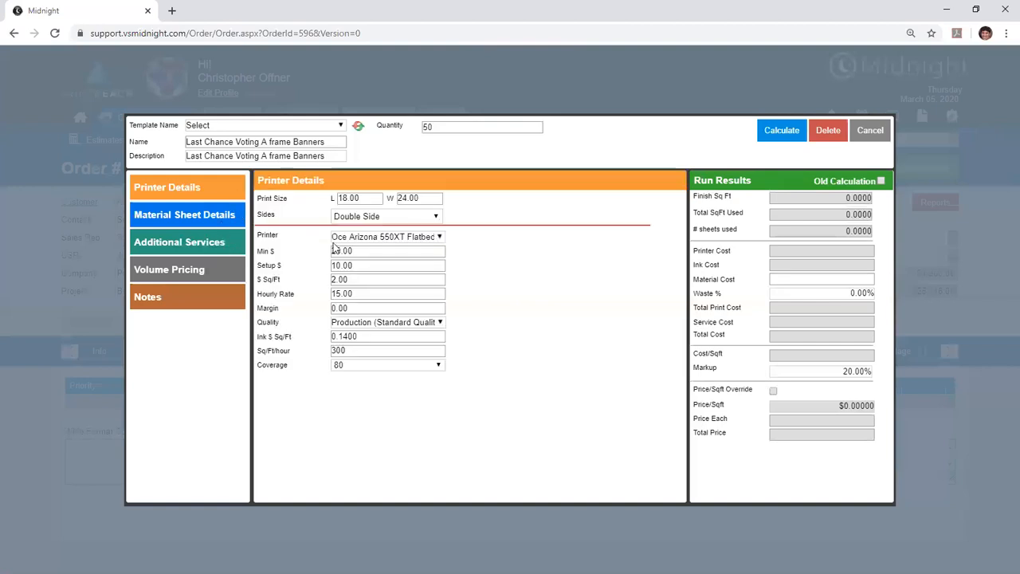
click(230, 215)
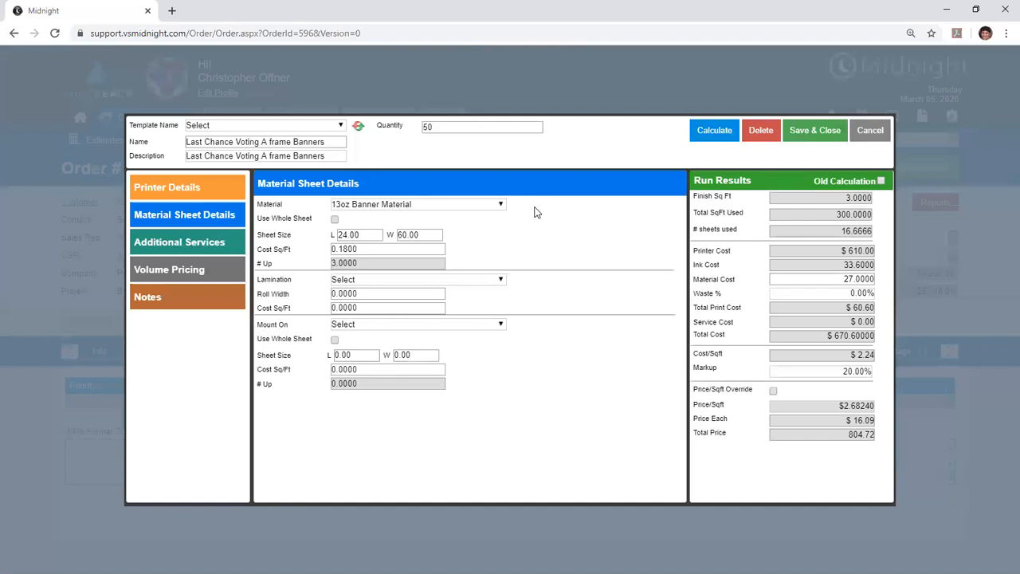
key(Tab)
drag(849, 434, 865, 434)
drag(845, 420, 875, 420)
click(864, 420)
click(815, 129)
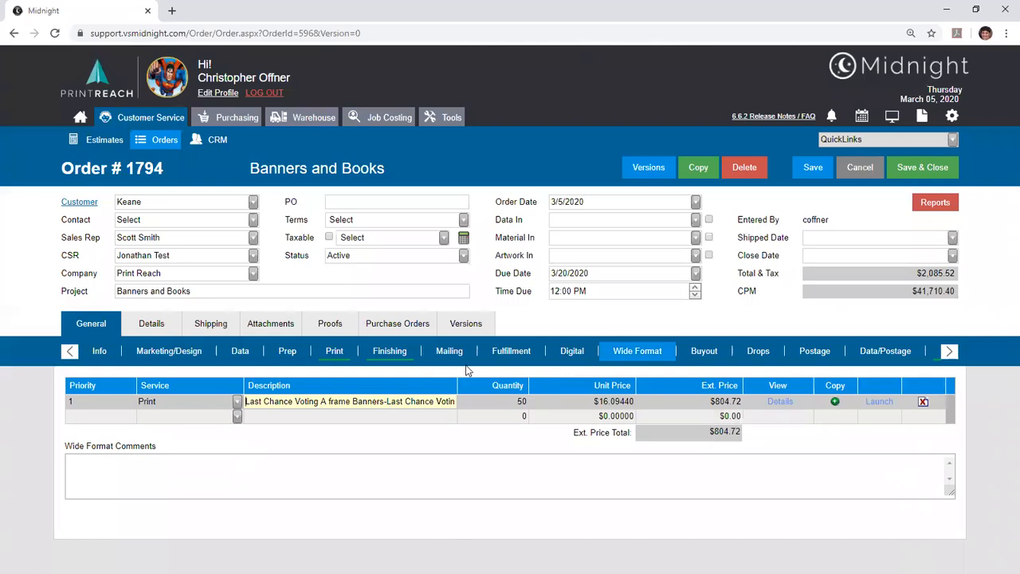
Step: Review the order's finishing services and the saved banner's material, quality and additional services, and exit without changes
click(396, 356)
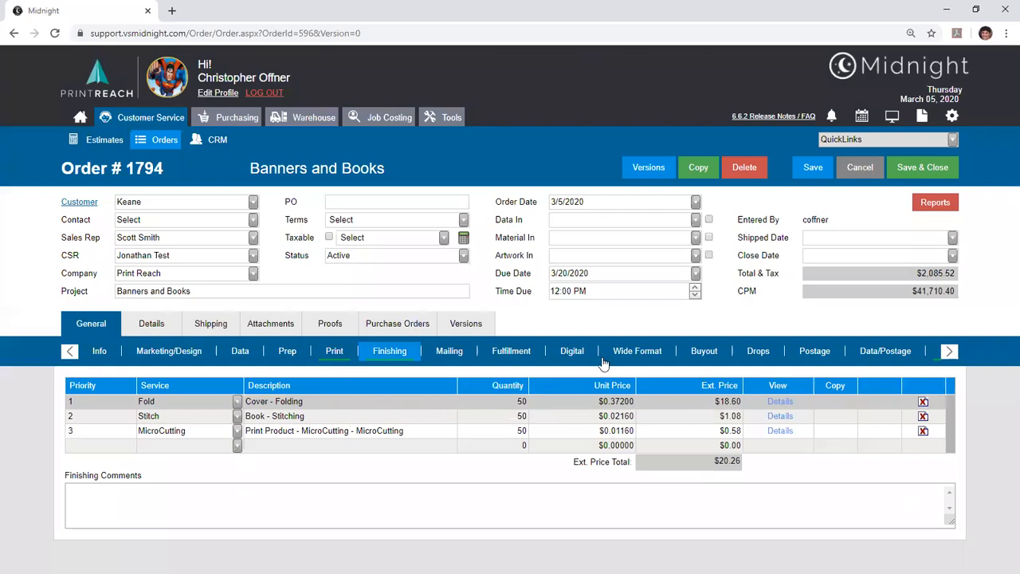
click(630, 354)
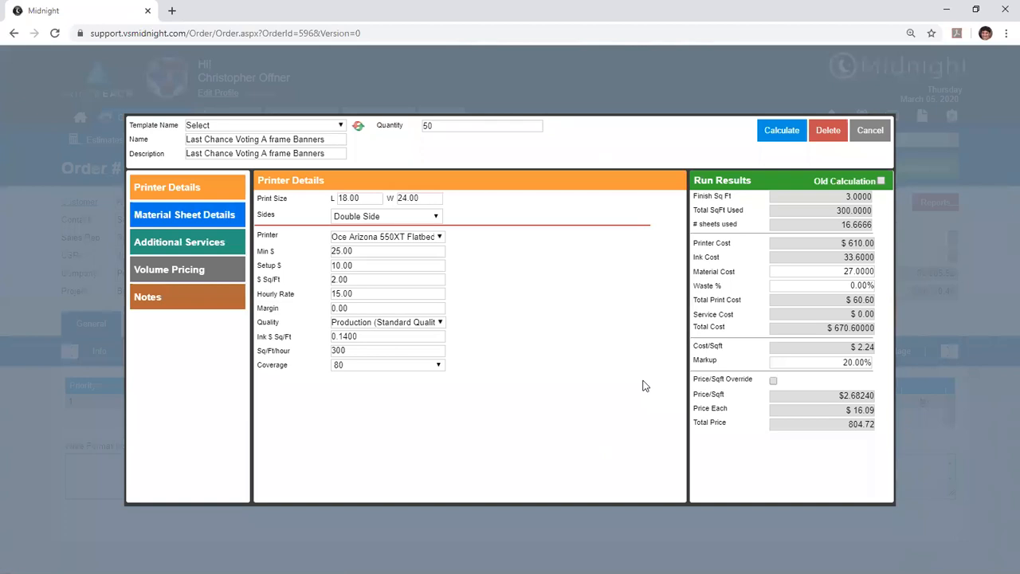
click(204, 222)
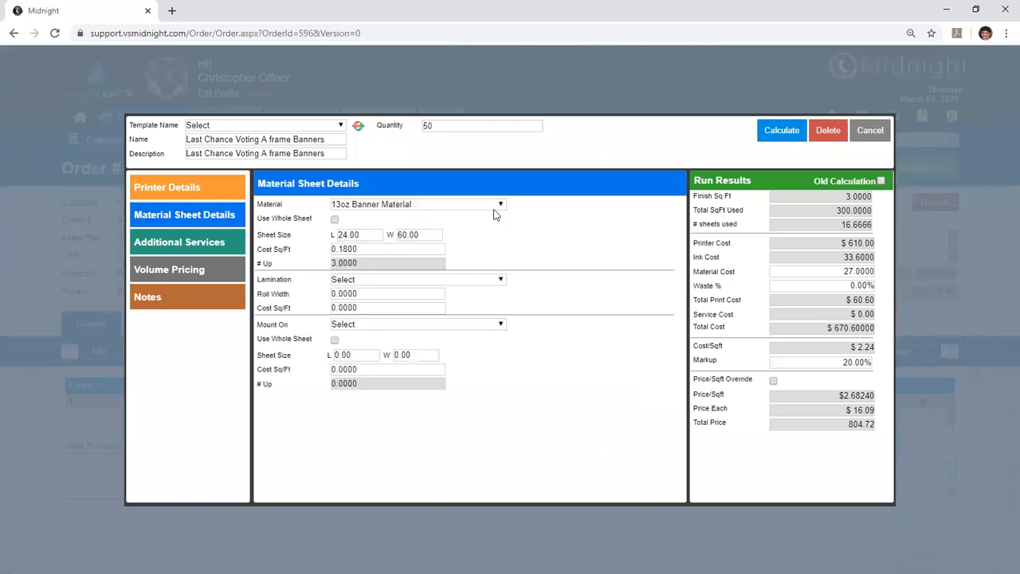
click(178, 187)
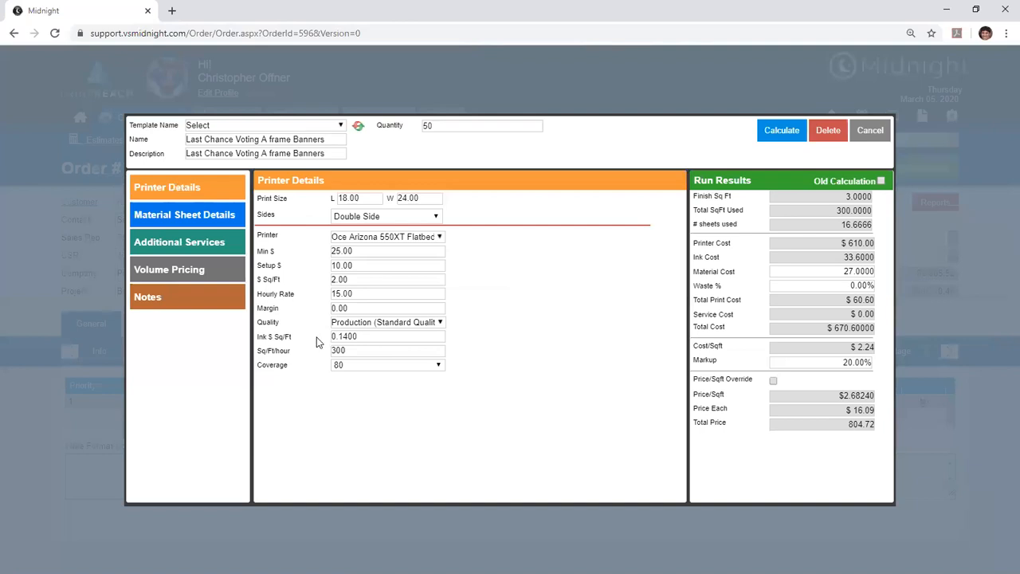
click(406, 322)
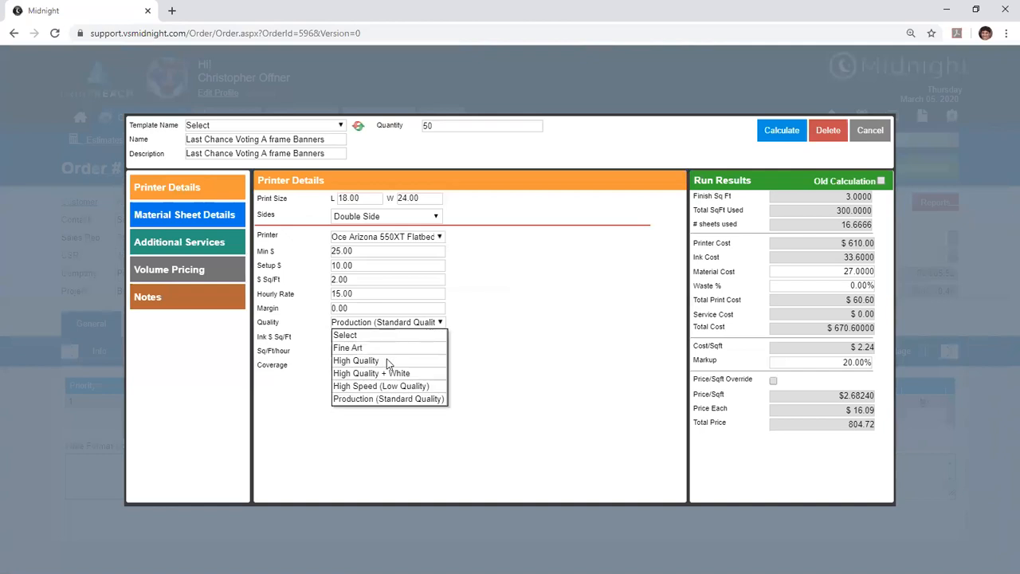
click(481, 376)
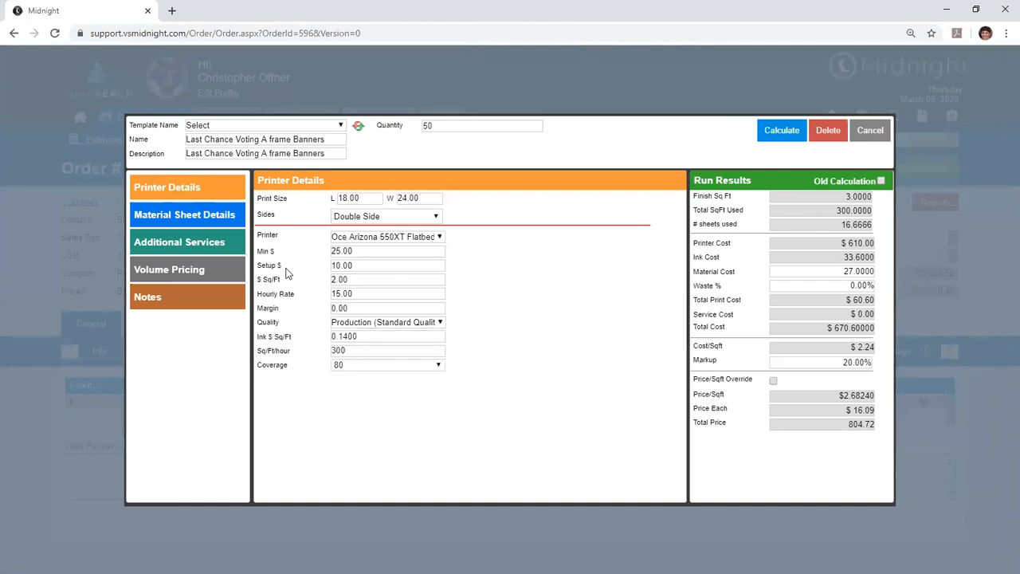
click(204, 250)
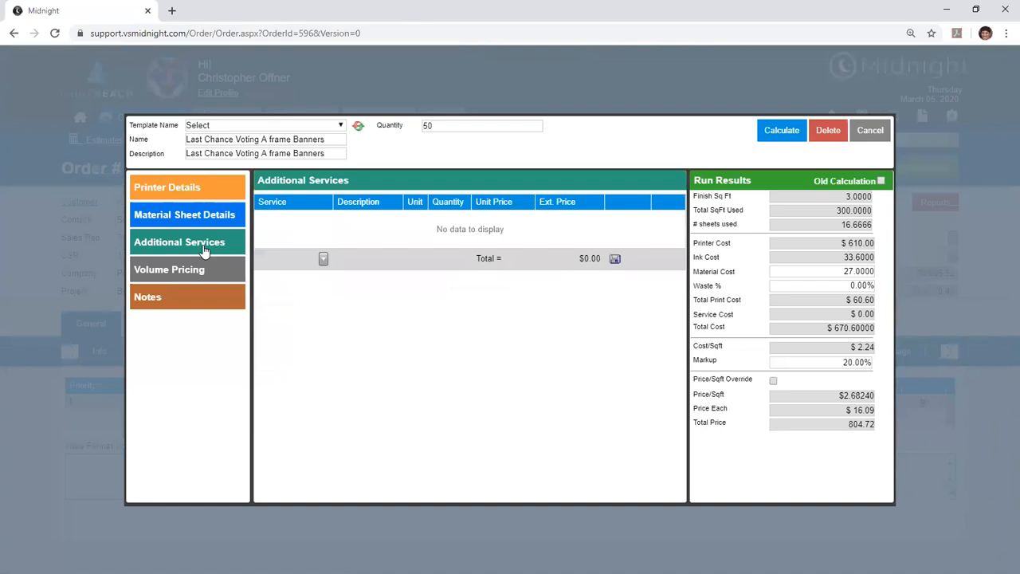
click(876, 123)
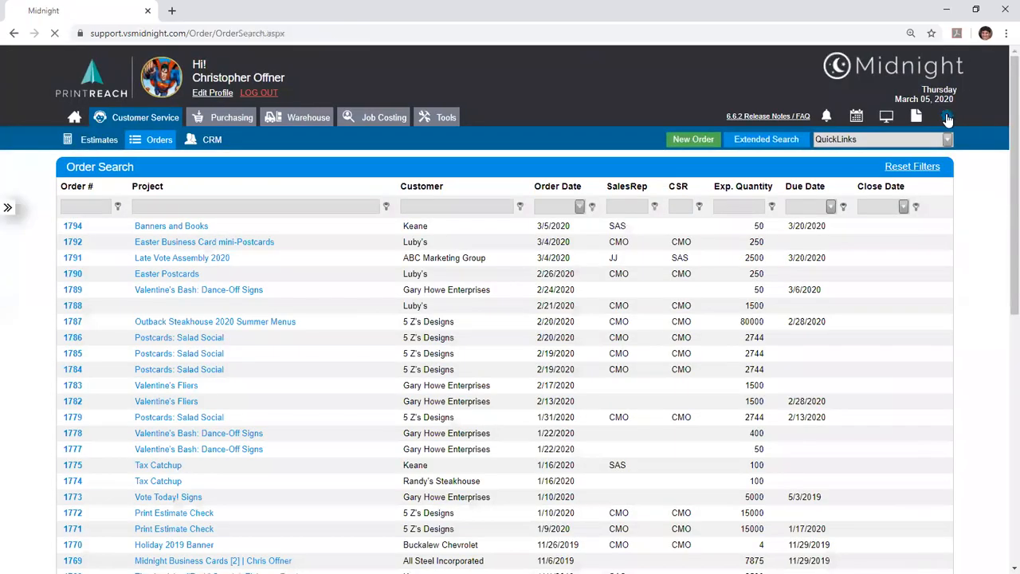
Step: Open the Grommets service from the standard services in the system settings
click(947, 118)
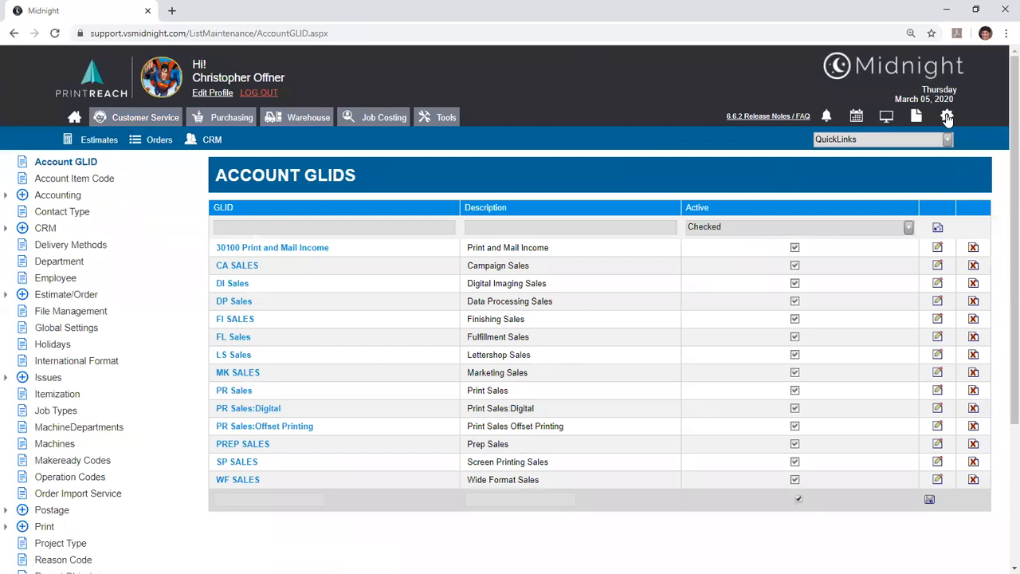
scroll(63, 371, down, 3)
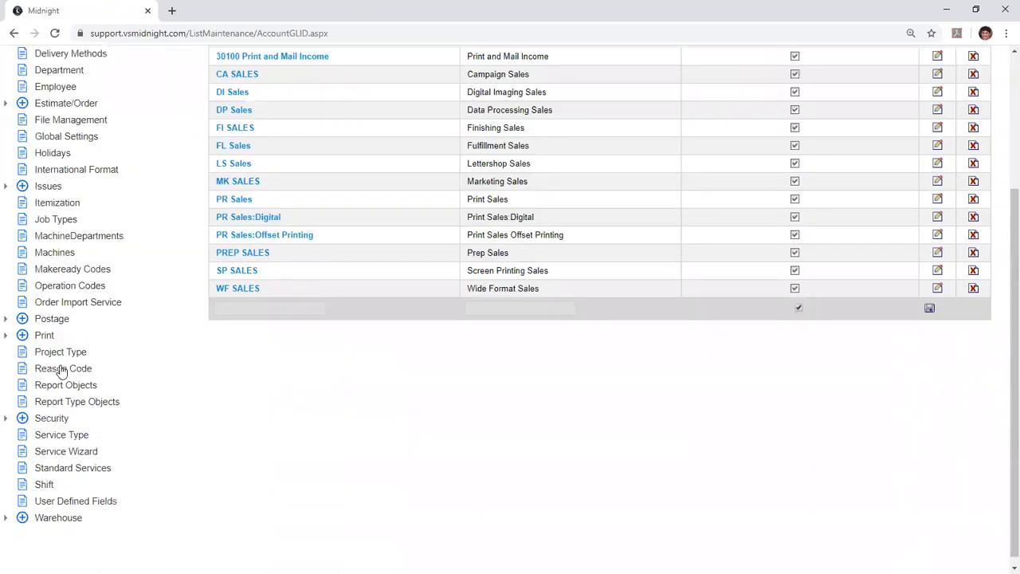
click(73, 470)
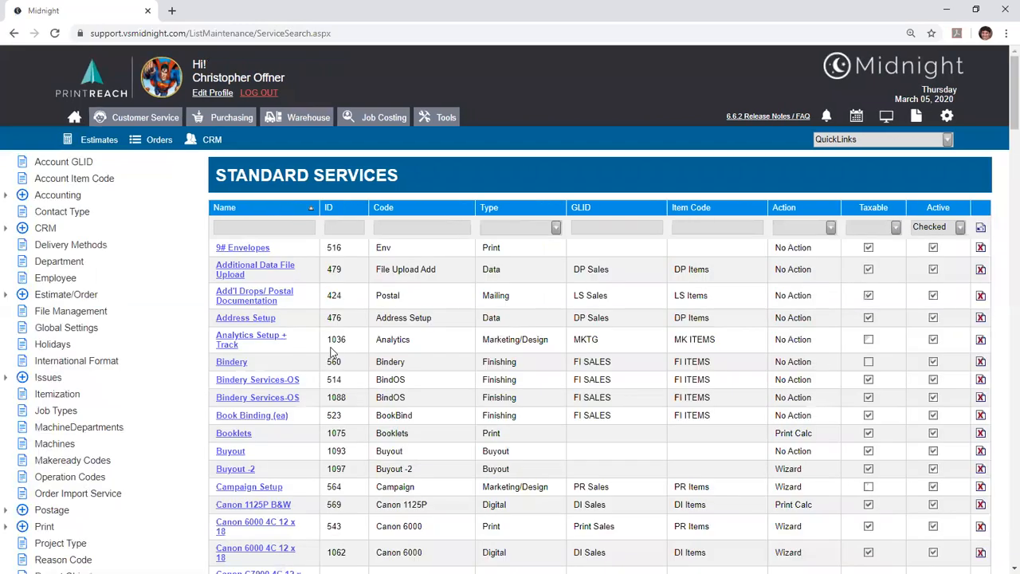
scroll(332, 353, down, 10)
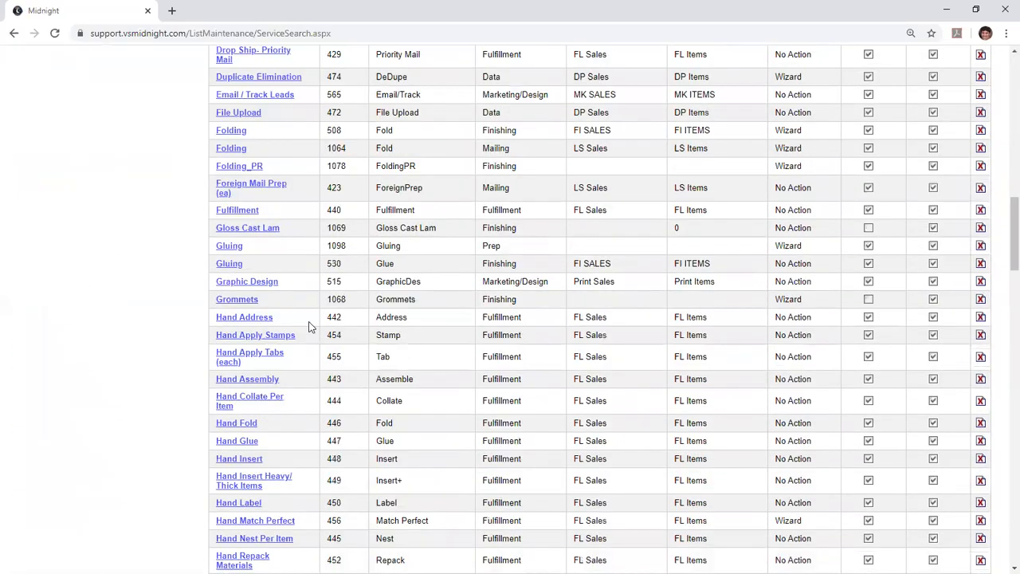
click(252, 302)
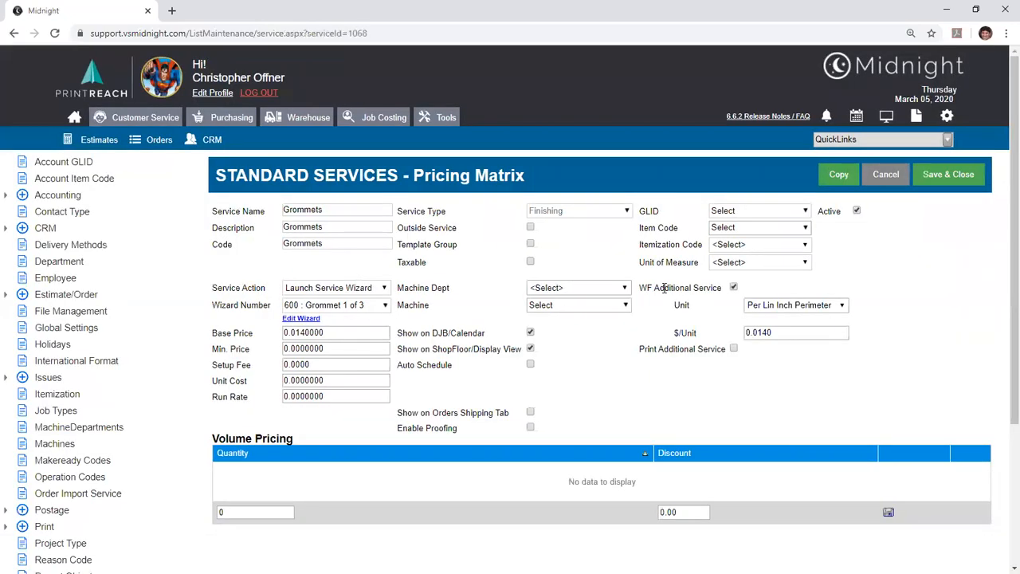
Step: Examine the Grommets service's WF Additional Service setting, its unit options and its price per unit
triple_click(686, 299)
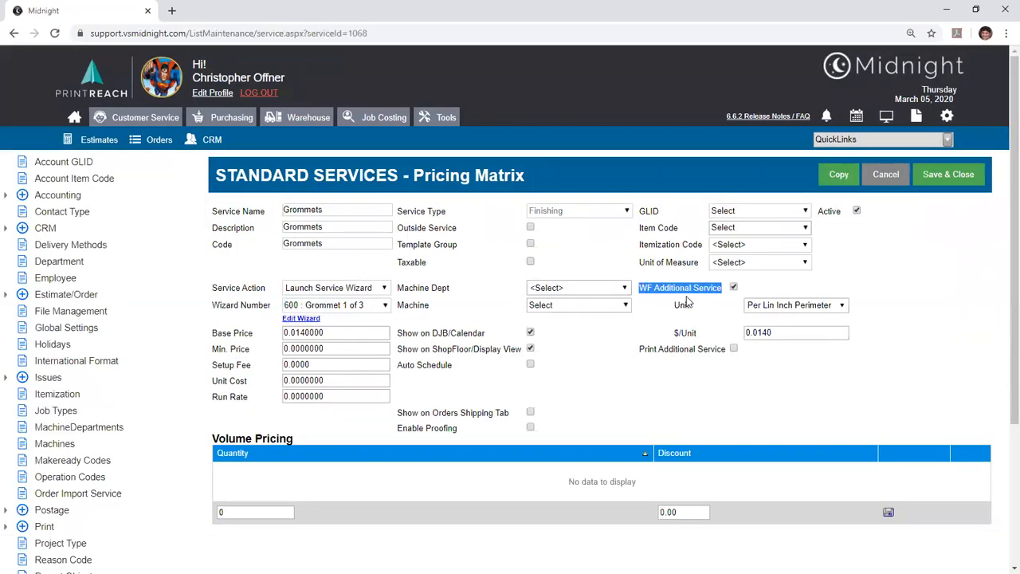
click(687, 302)
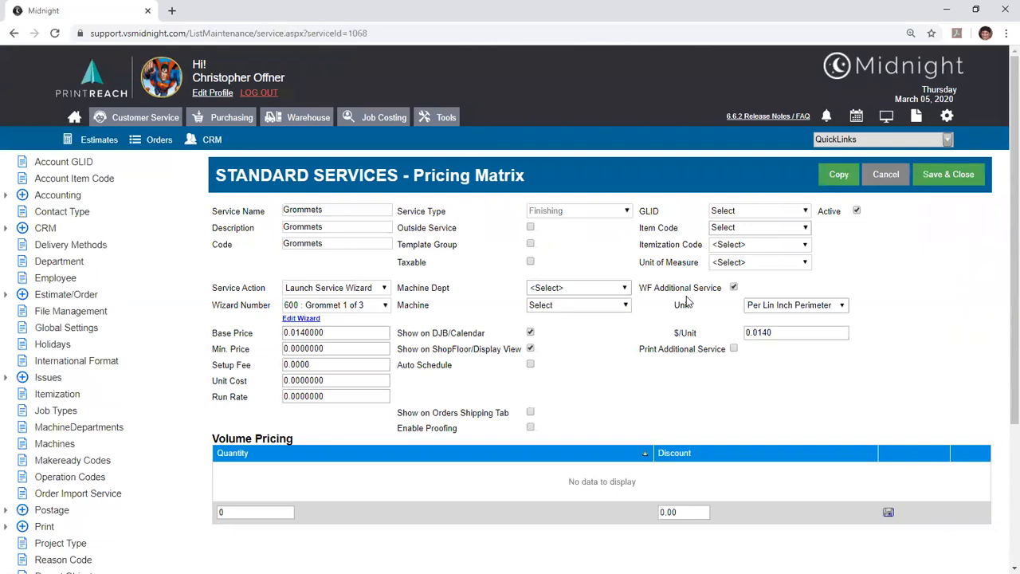
key(alt+Down)
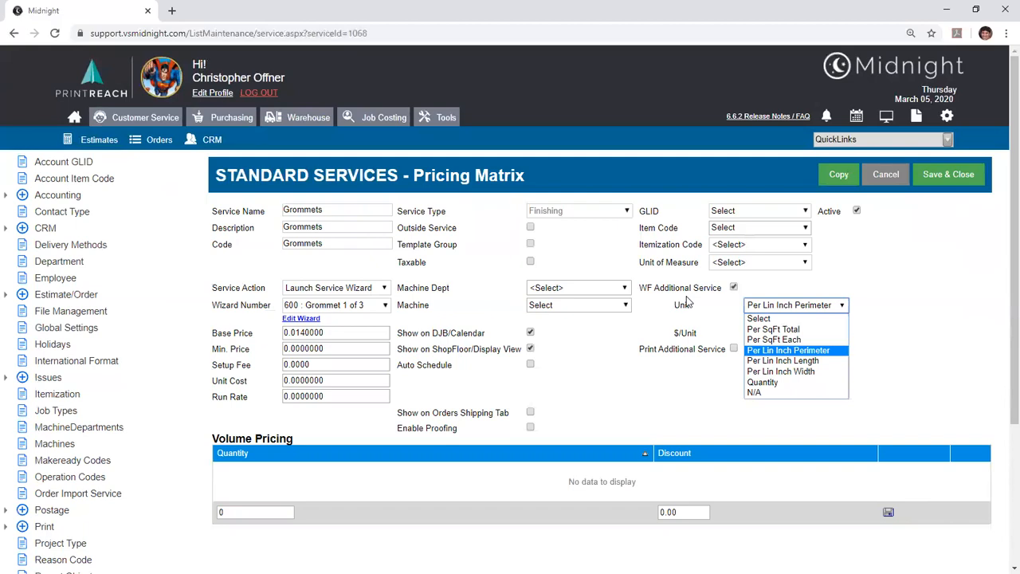
click(687, 302)
key(Tab)
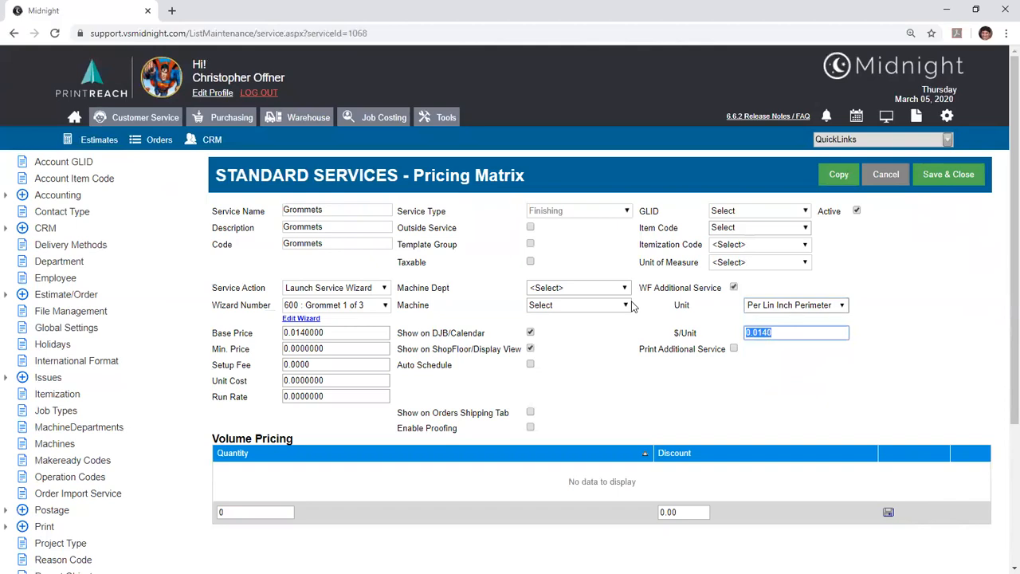
click(632, 304)
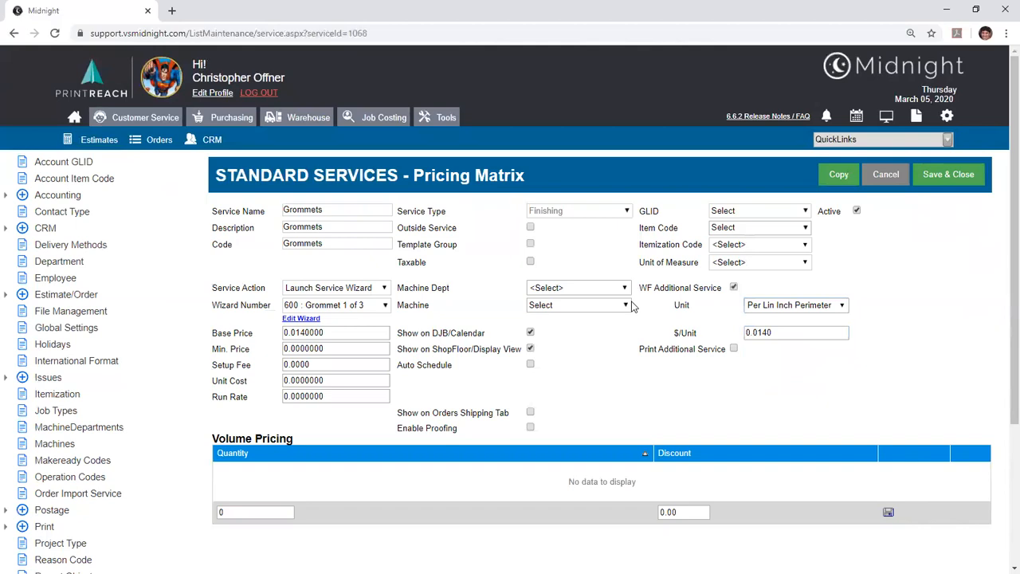
Step: Check the available service actions for Grommets, keep Launch Service Wizard, and save and close the service
click(382, 290)
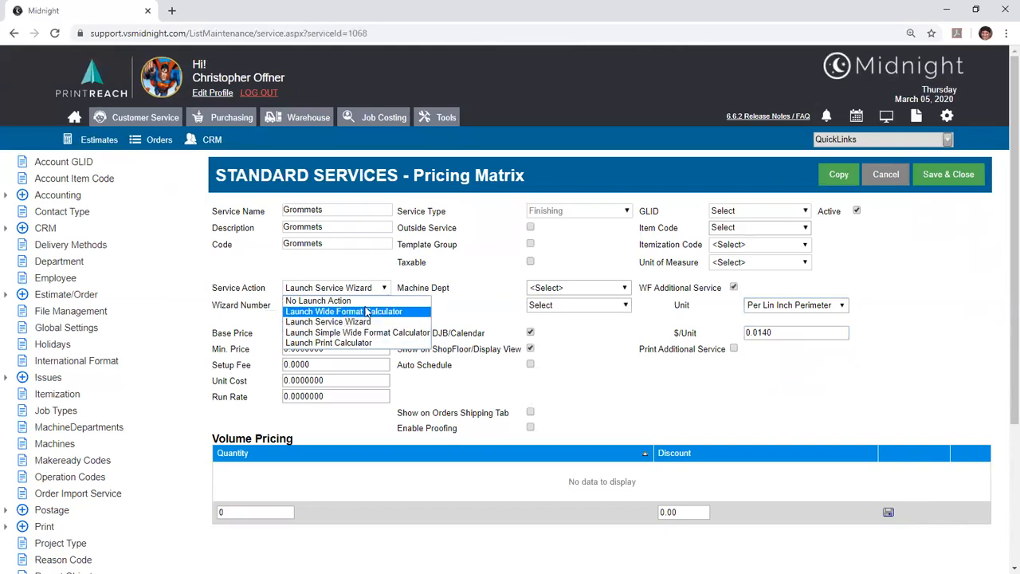
click(442, 381)
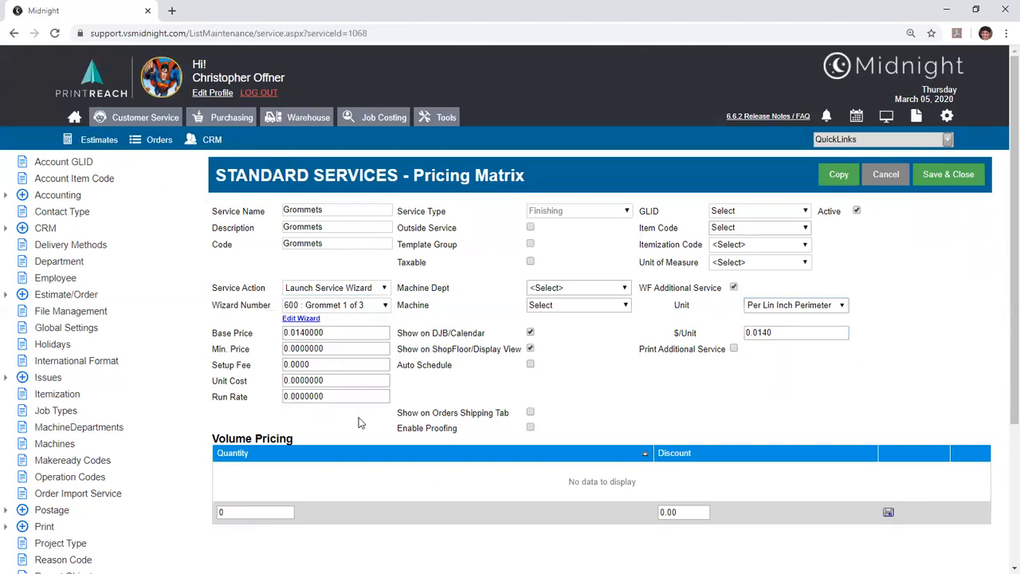
click(974, 185)
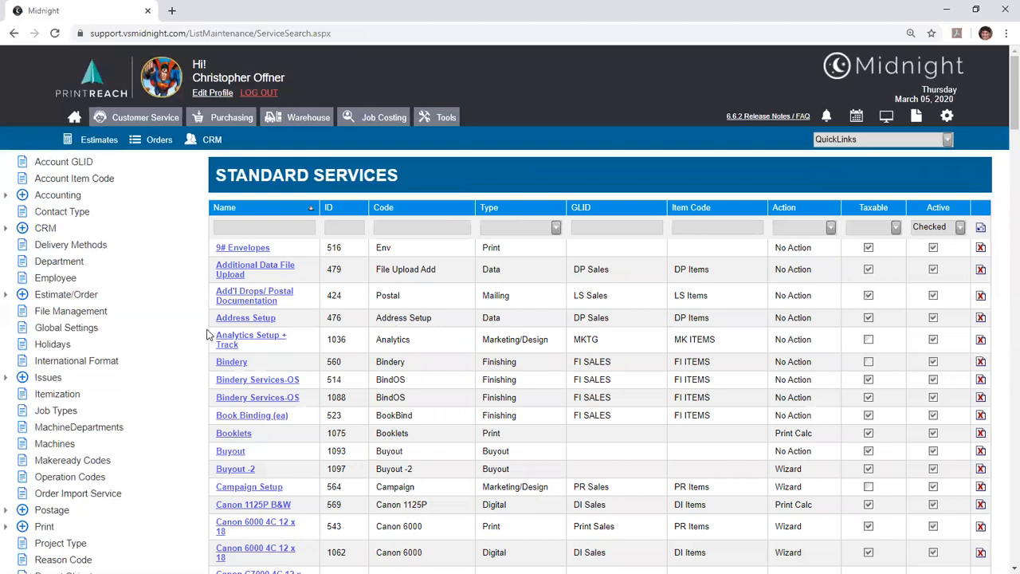
Step: Open the WF Quality Setup in the print settings and examine the quality name, resolution, speed and ink cost fields for a new entry
scroll(128, 311, down, 3)
click(43, 273)
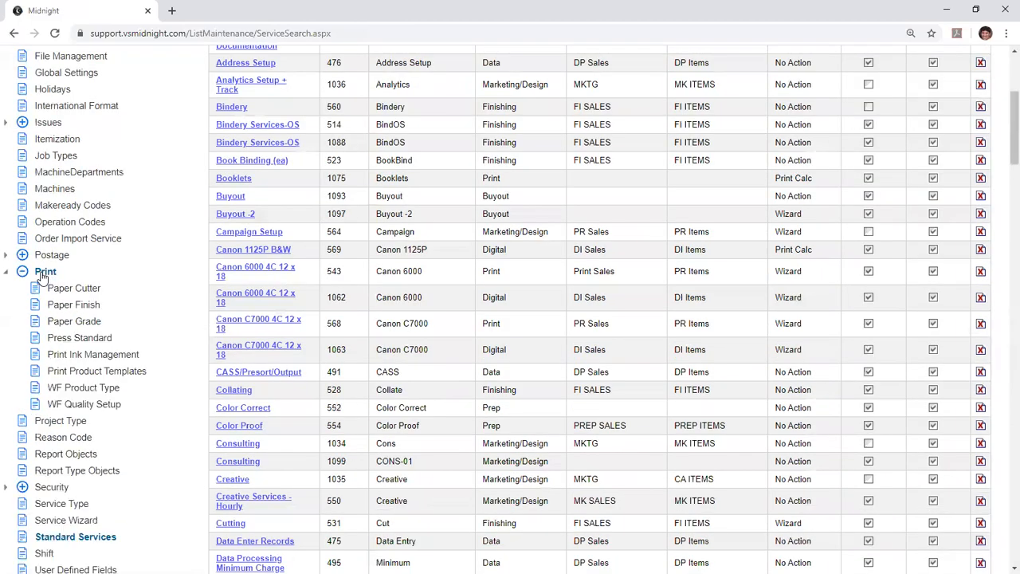
click(95, 407)
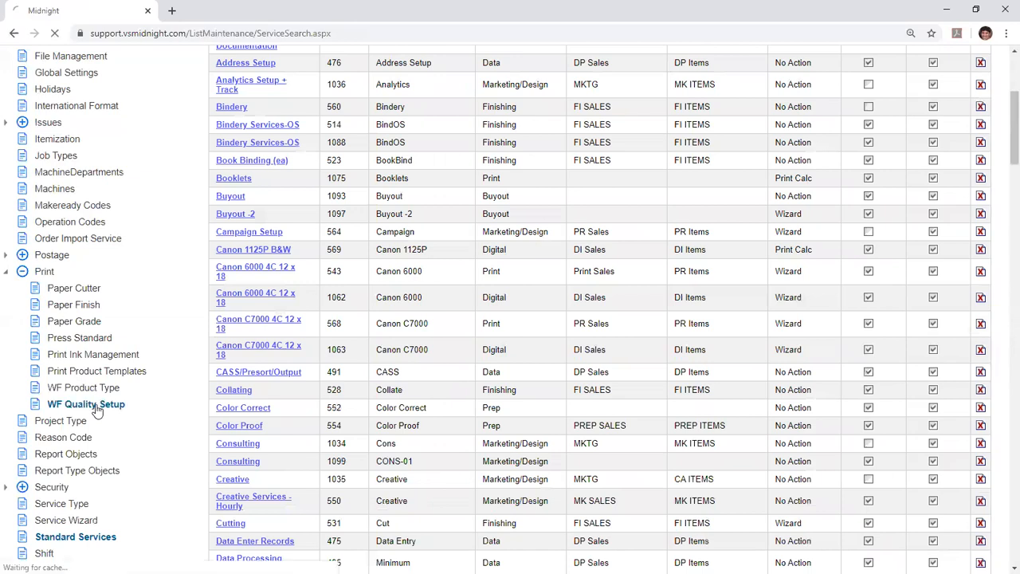
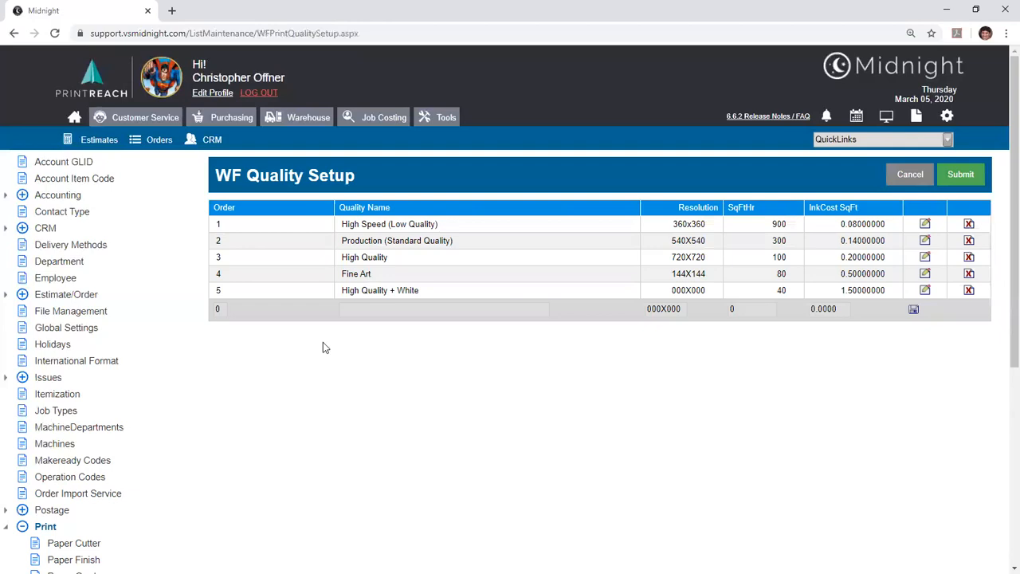
click(361, 311)
double_click(682, 308)
key(Tab)
key(Tab)
key(Return)
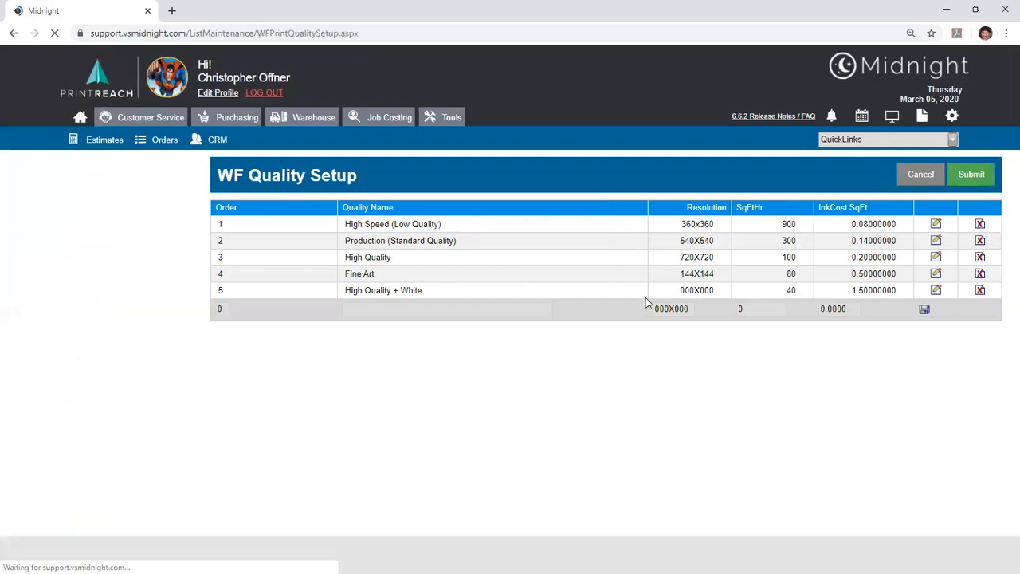
Step: Open the WF Product Type list in the print settings and start a new AWF product type
scroll(119, 351, down, 3)
click(78, 389)
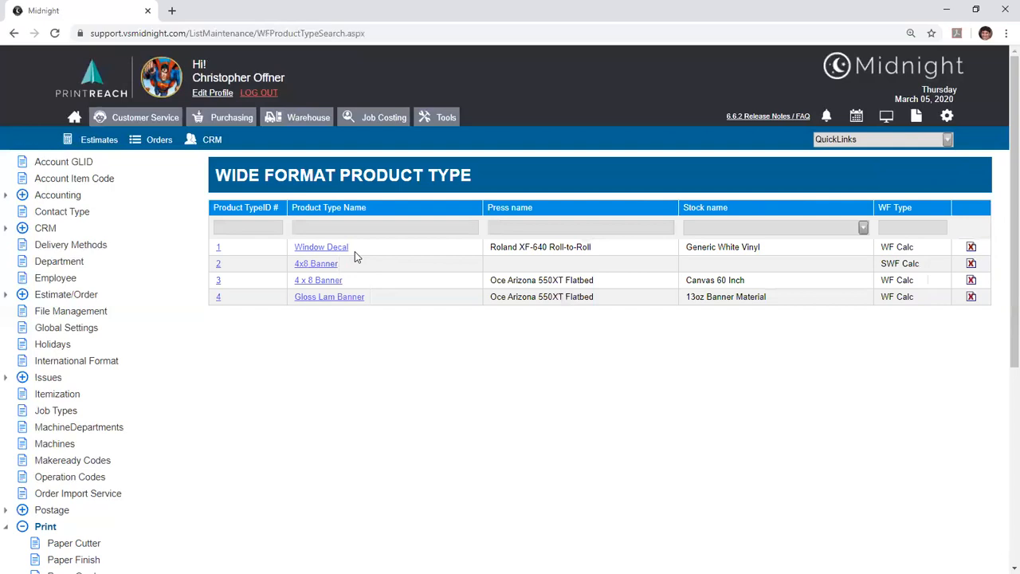
click(947, 139)
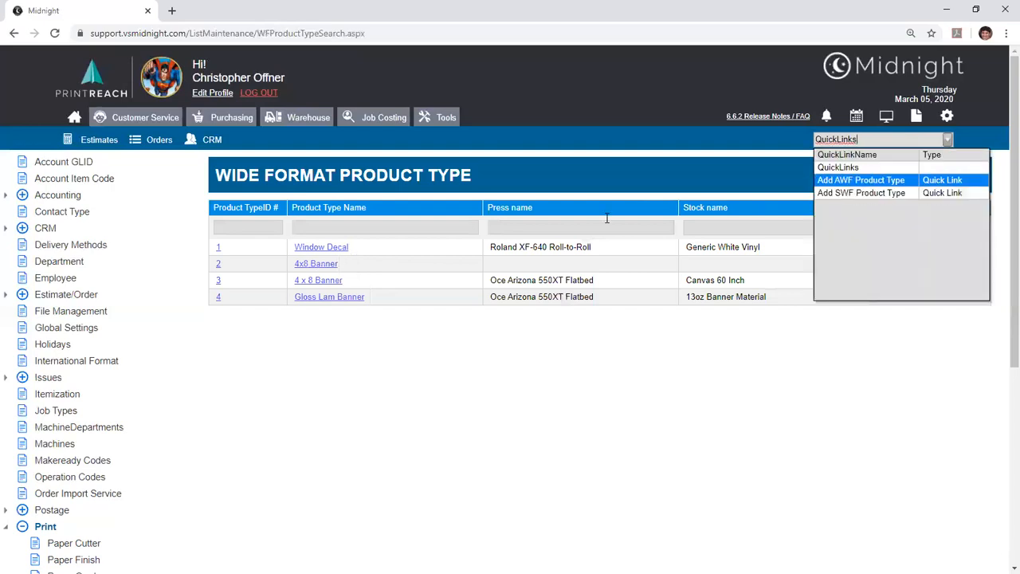
key(Return)
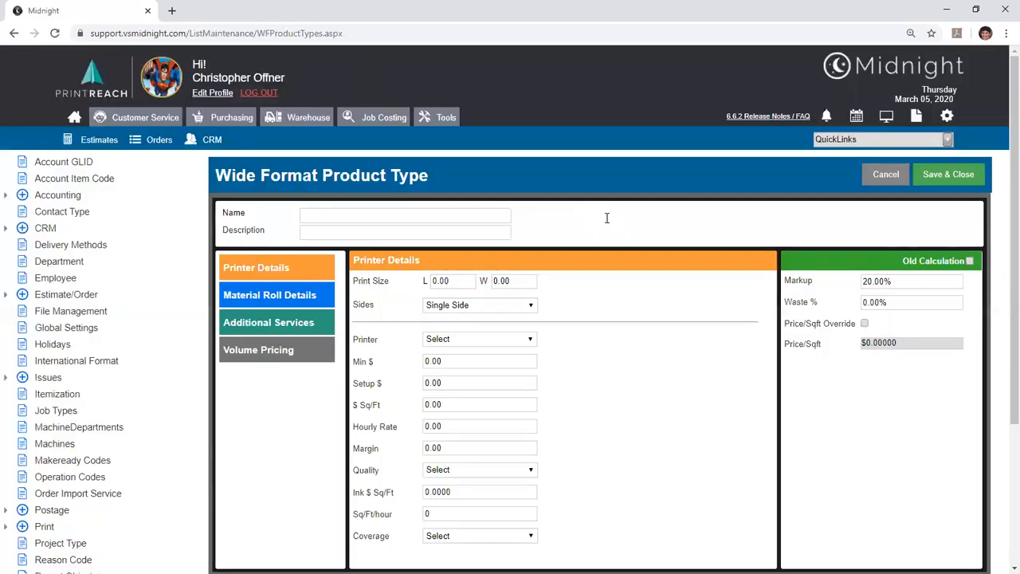
Step: Check the name, print size and sides fields of the product type and set the printer to Oce Arizona 550XT Flatbed
click(379, 217)
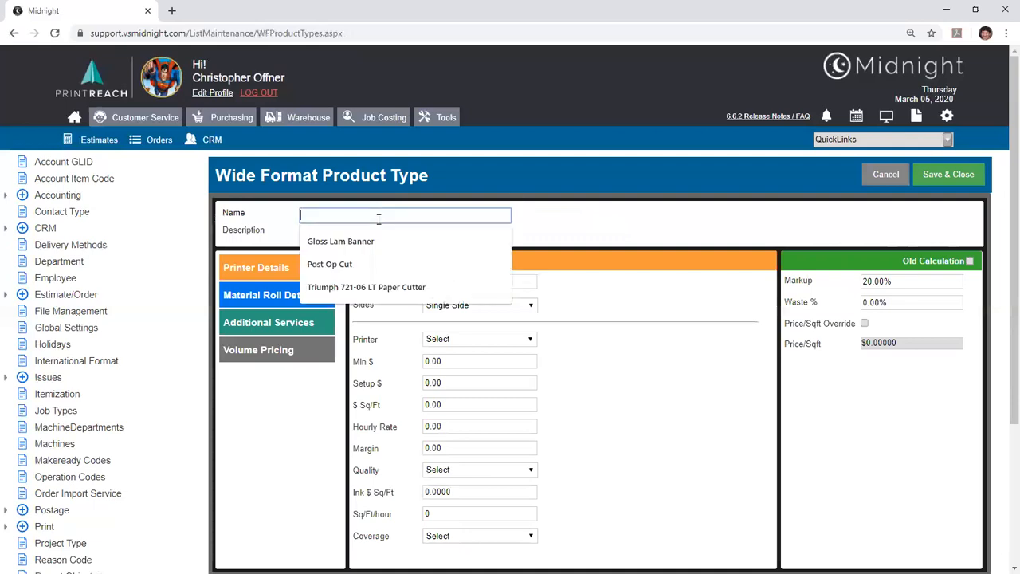
click(263, 229)
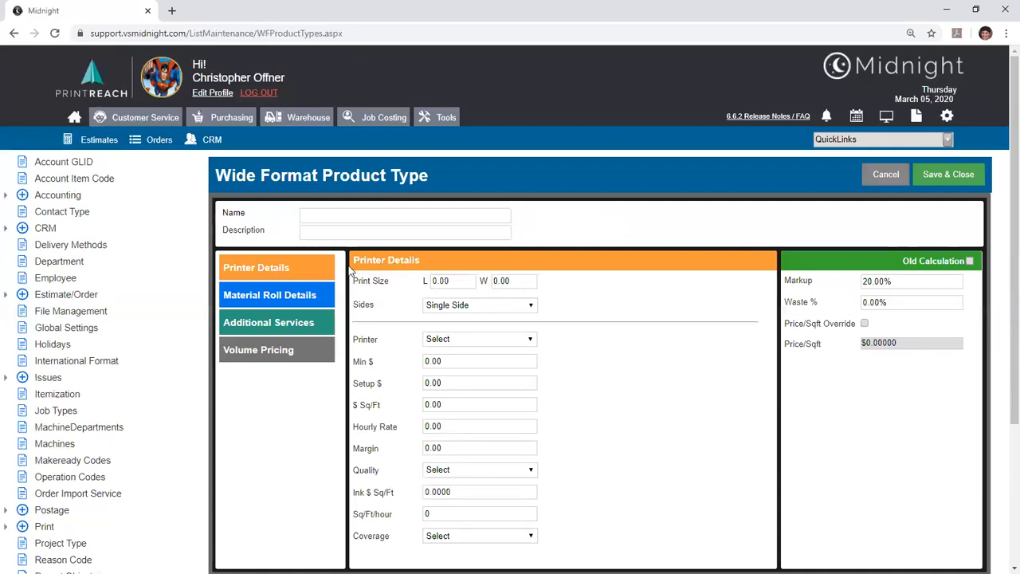
drag(455, 280, 404, 276)
drag(520, 283, 482, 284)
click(516, 305)
click(517, 306)
click(522, 339)
click(526, 363)
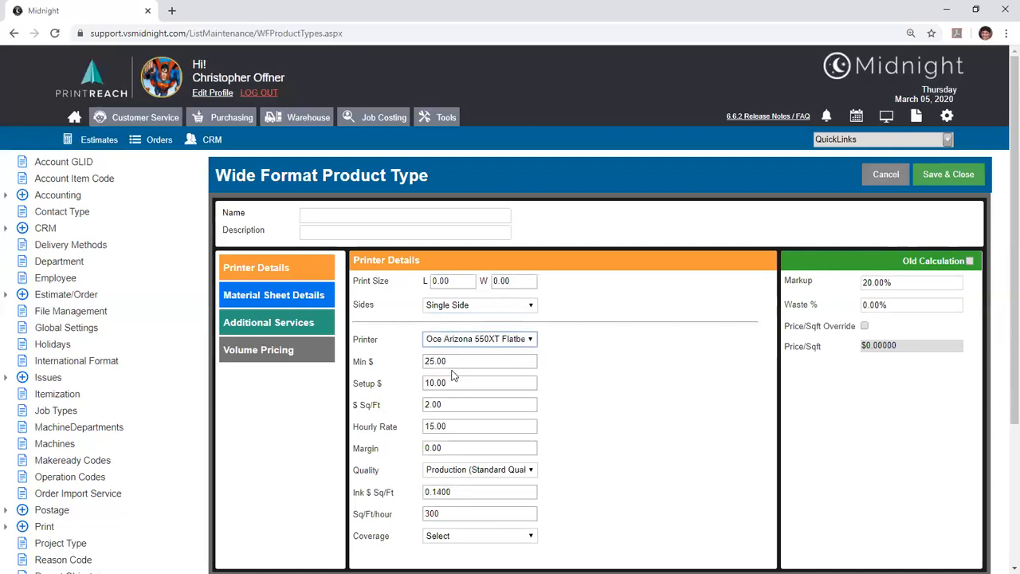
Step: Review the printer's minimum charge, setup charge, price per square foot and hourly rate
key(Tab)
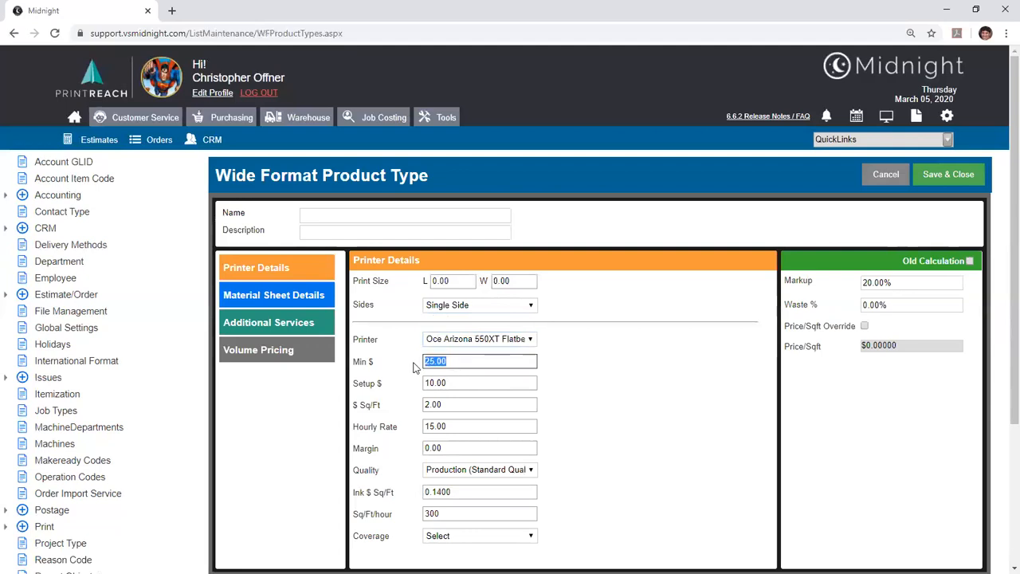
key(Tab)
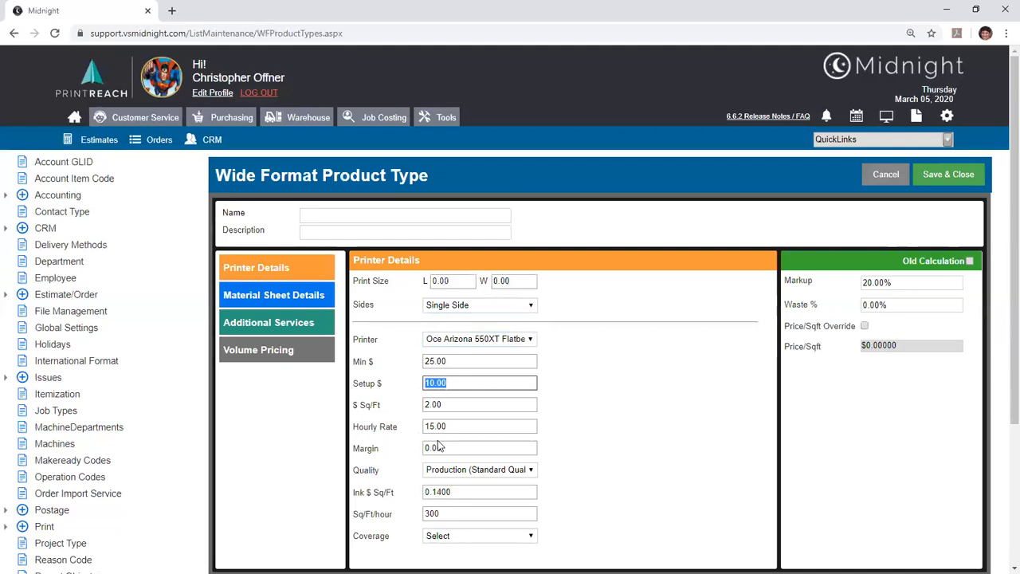
key(Tab)
click(416, 407)
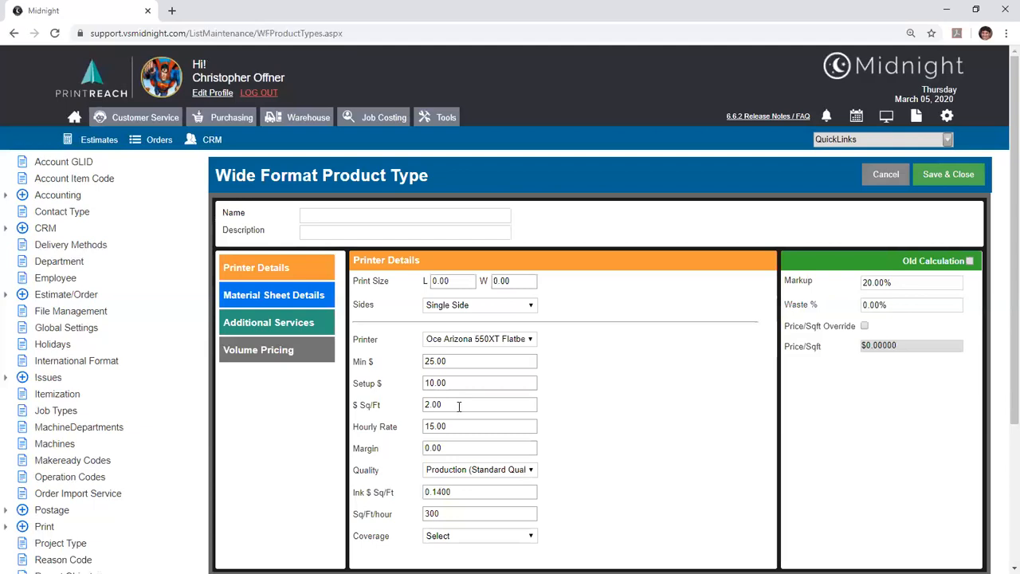
click(443, 427)
drag(451, 386, 413, 414)
click(406, 385)
Step: Set the print quality to High Quality, check its ink cost, and set the coverage to 100
click(467, 448)
click(458, 471)
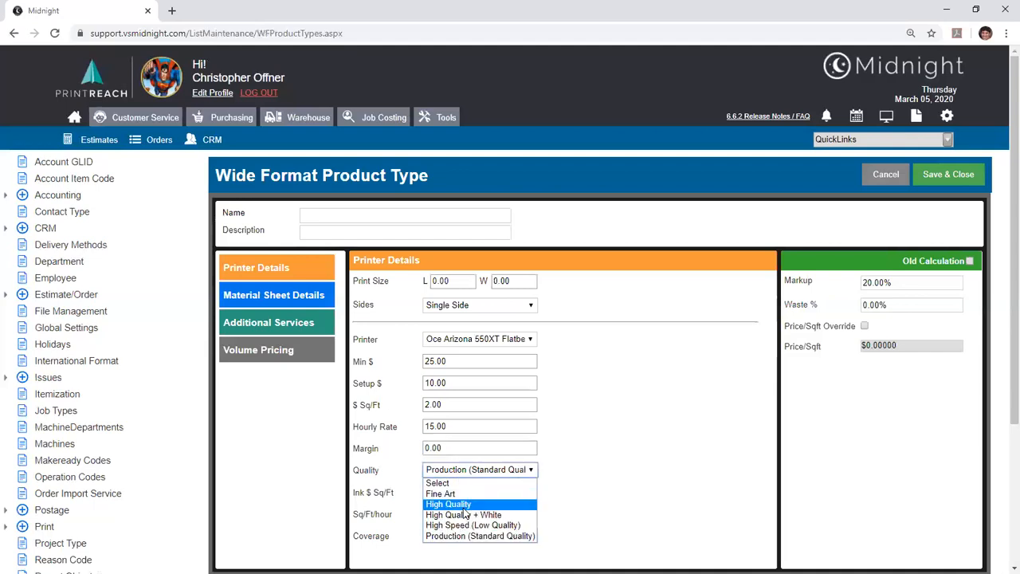
click(465, 507)
drag(476, 489, 412, 494)
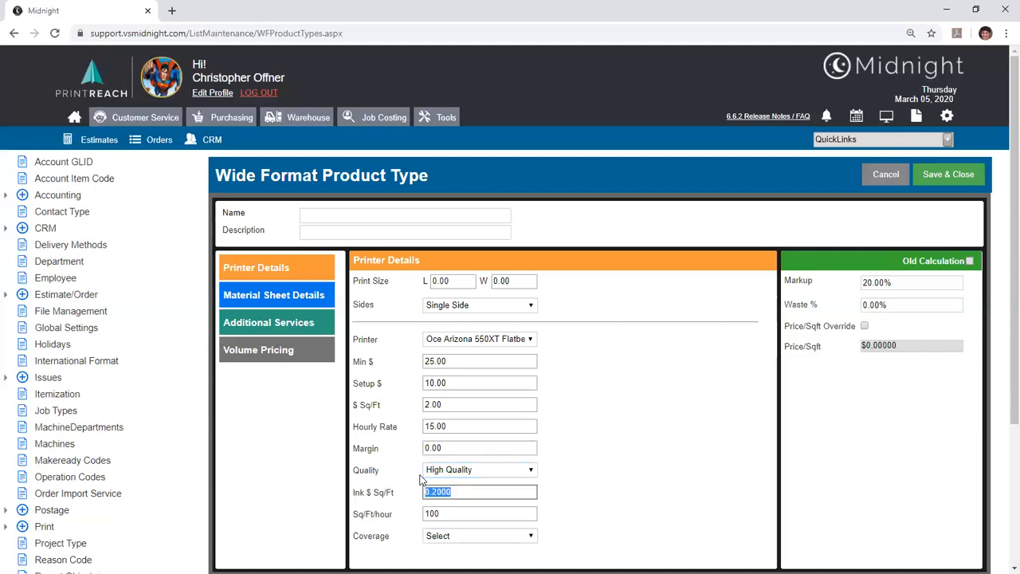
scroll(423, 482, down, 1)
click(460, 475)
scroll(530, 406, down, 1)
click(506, 458)
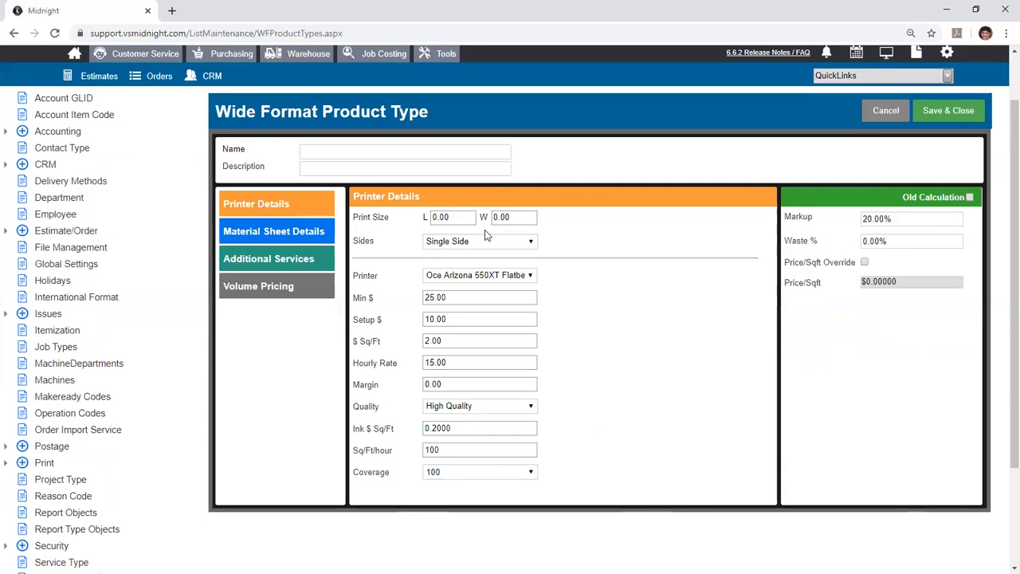
Step: Open the product type's material sheet details and check the material options, sheet size and number up
click(323, 238)
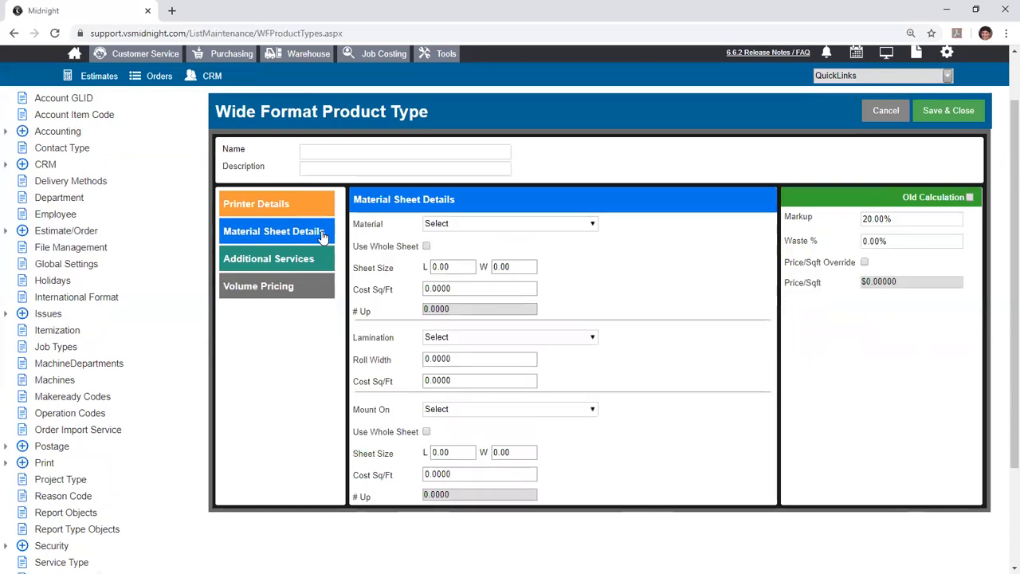
click(461, 223)
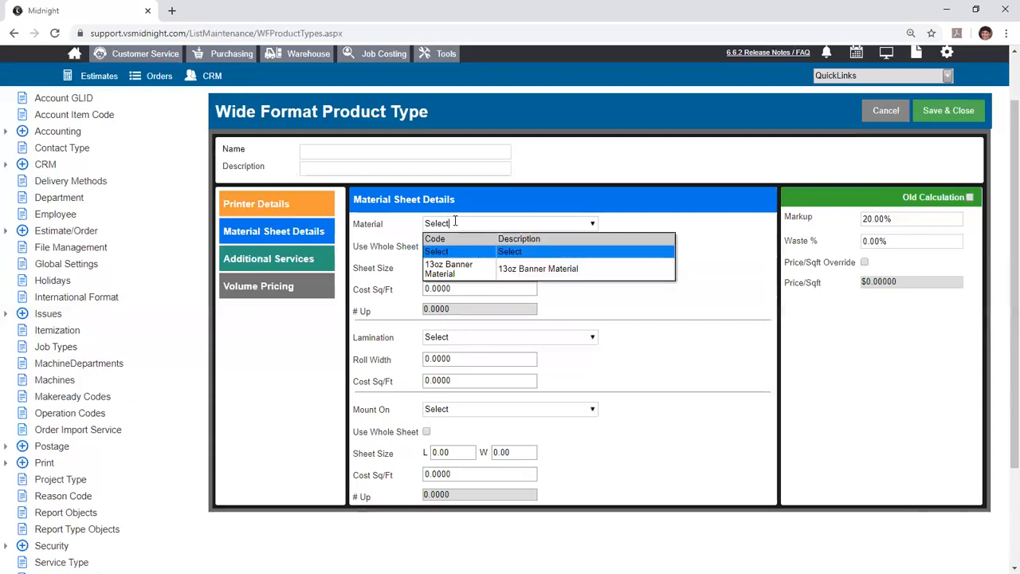
click(420, 223)
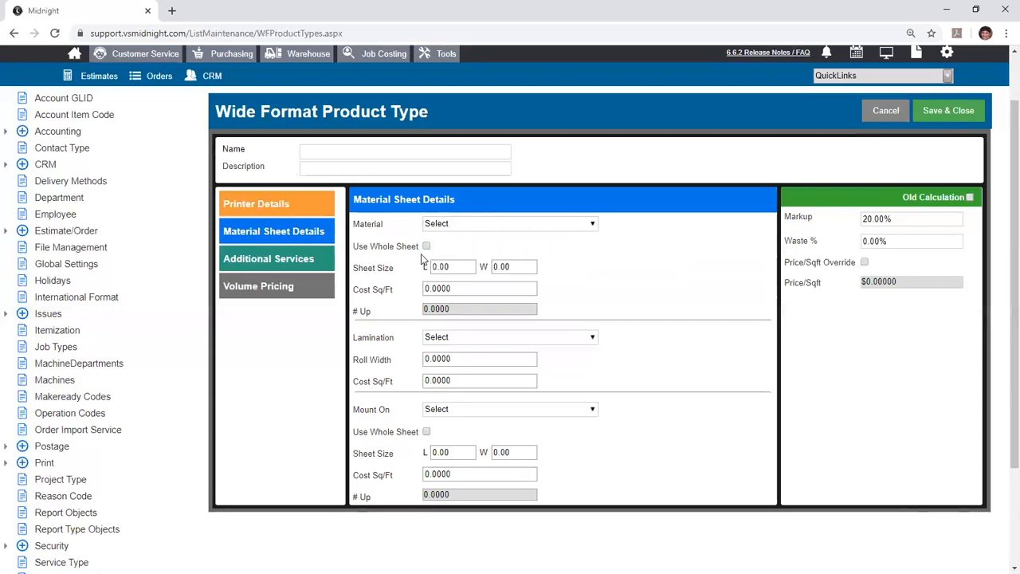
drag(457, 266, 403, 266)
drag(468, 312, 396, 301)
click(396, 301)
Step: Review the lamination options, roll width and cost, and the mounting options, cost per square foot and number up
scroll(396, 301, down, 2)
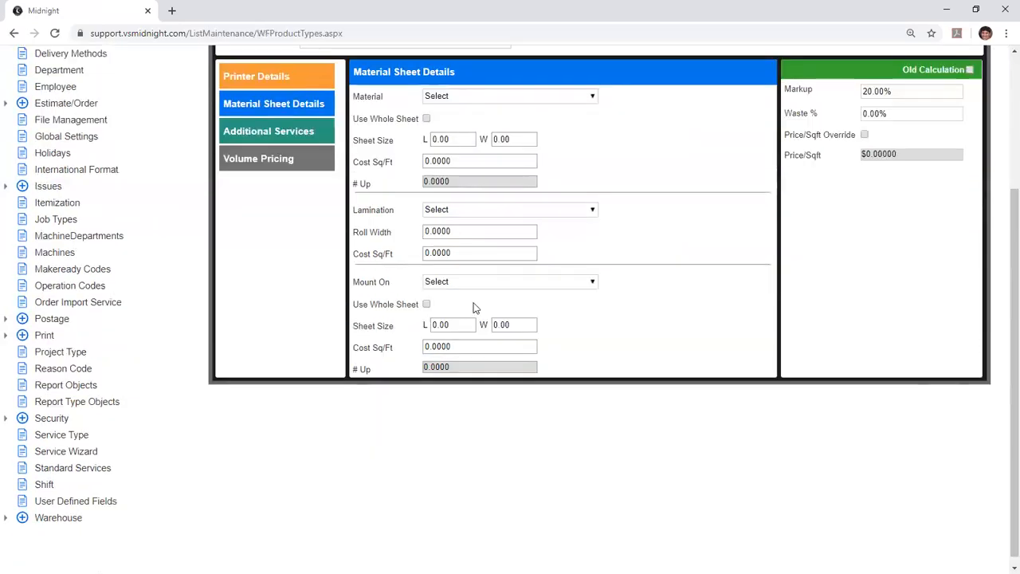
scroll(565, 450, up, 1)
click(529, 273)
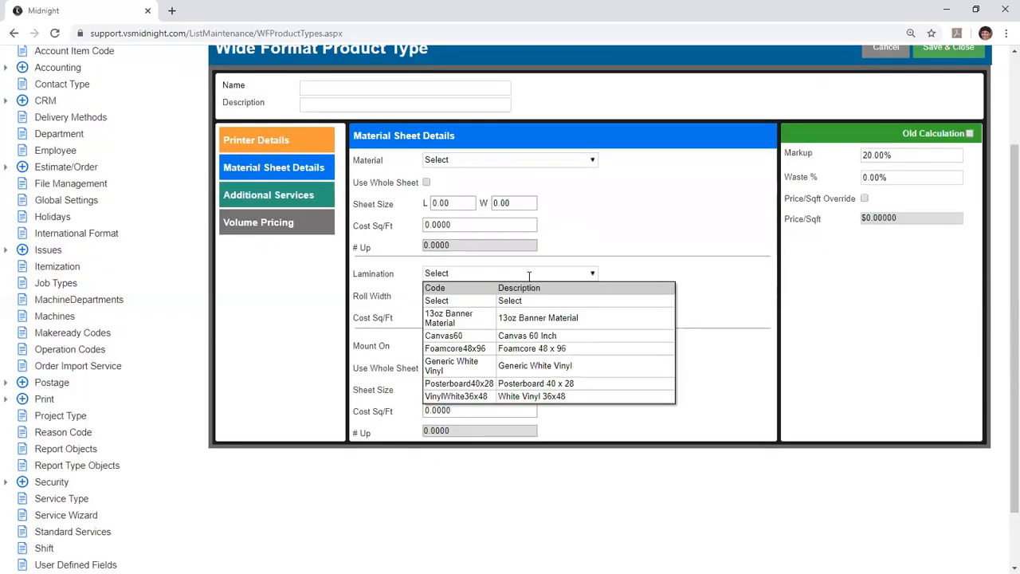
click(528, 275)
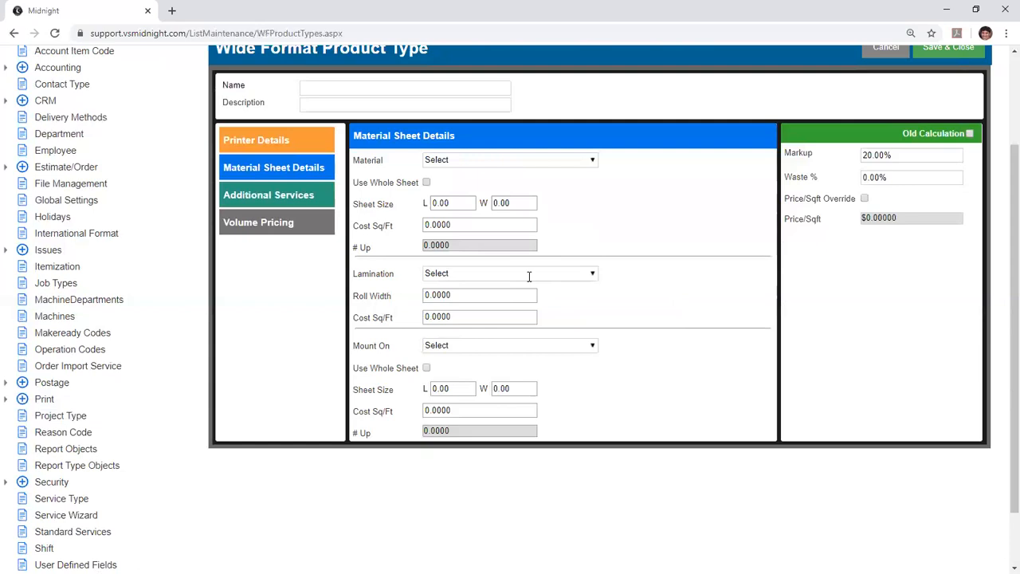
click(493, 351)
click(491, 349)
click(487, 410)
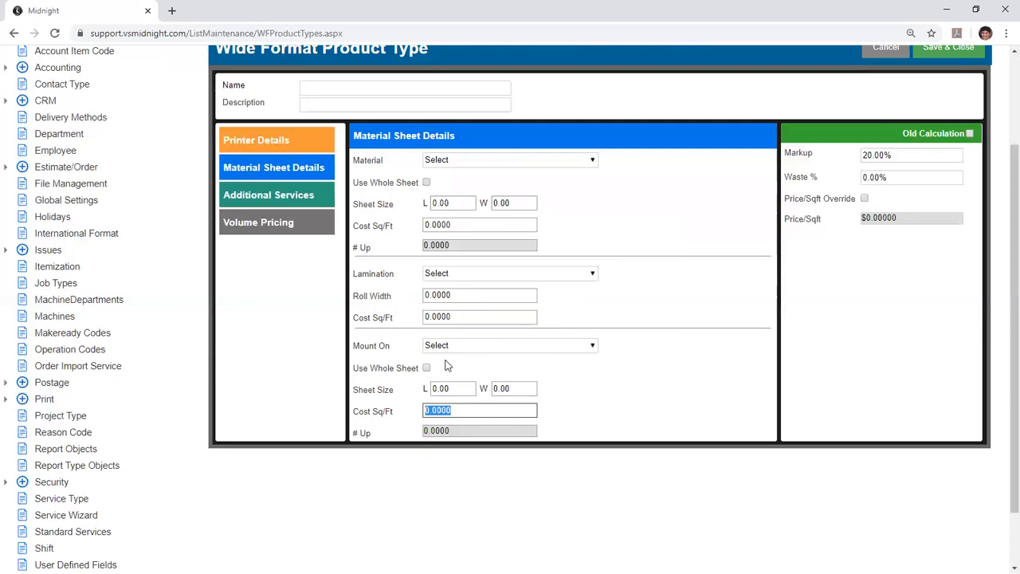
click(468, 318)
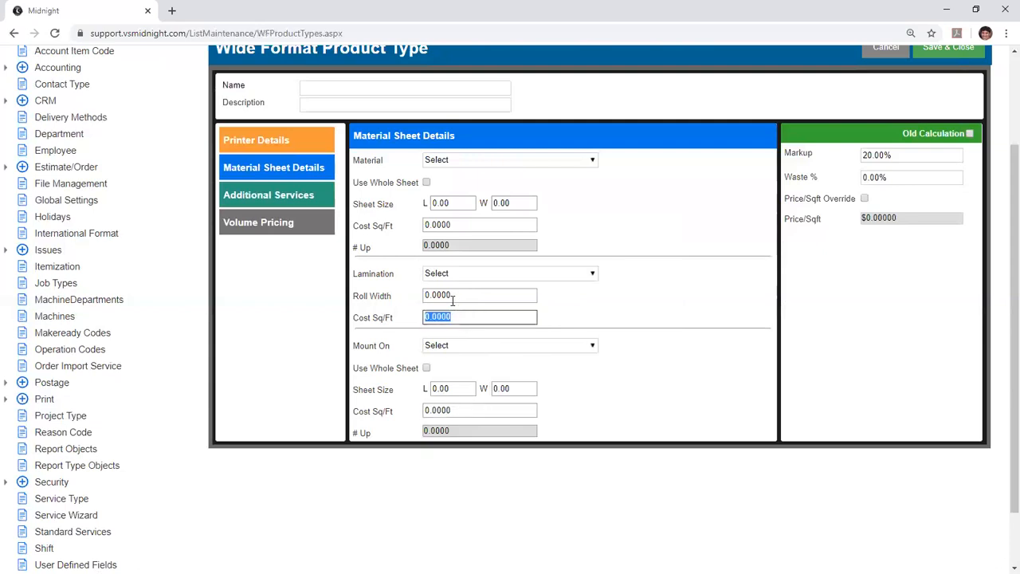
click(445, 295)
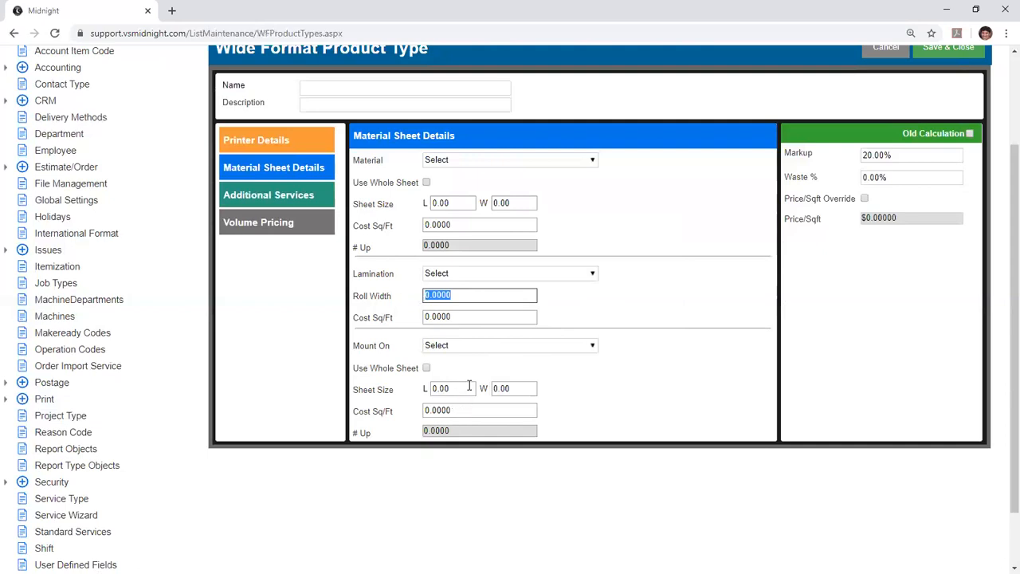
drag(450, 430, 386, 433)
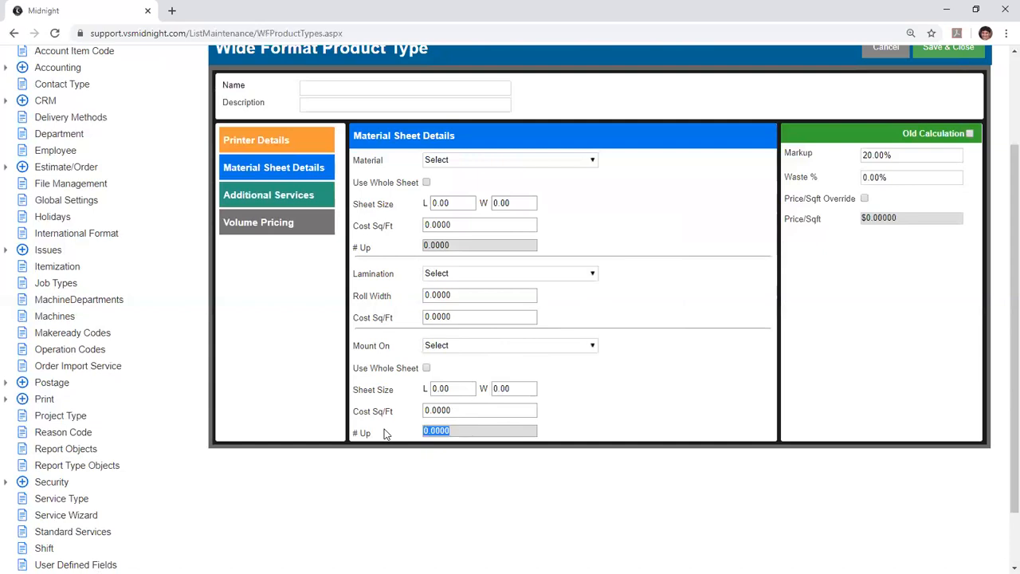
Step: Add the Grommets service in the 3/4" size to the product type's additional services
click(324, 199)
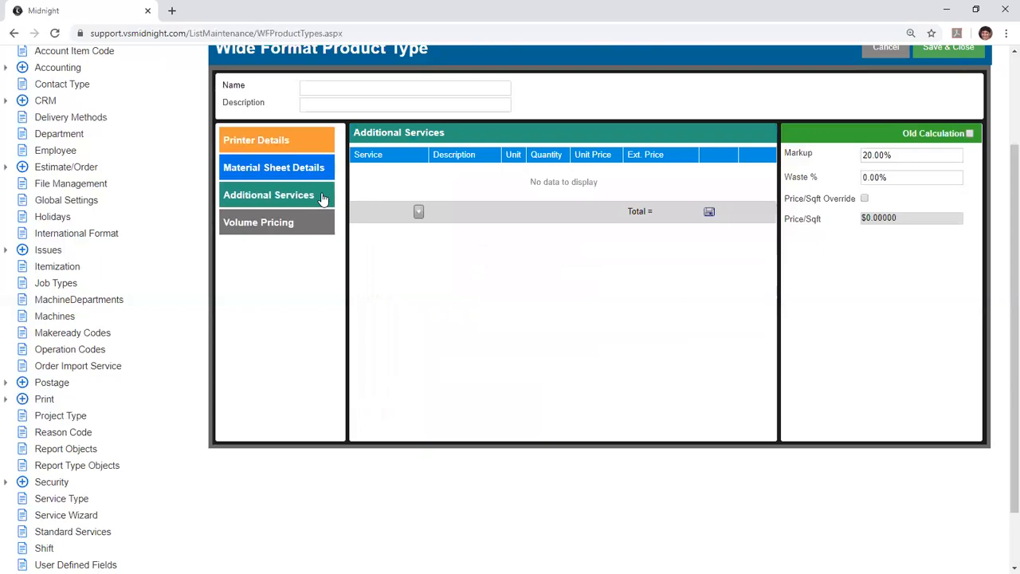
click(418, 213)
click(419, 215)
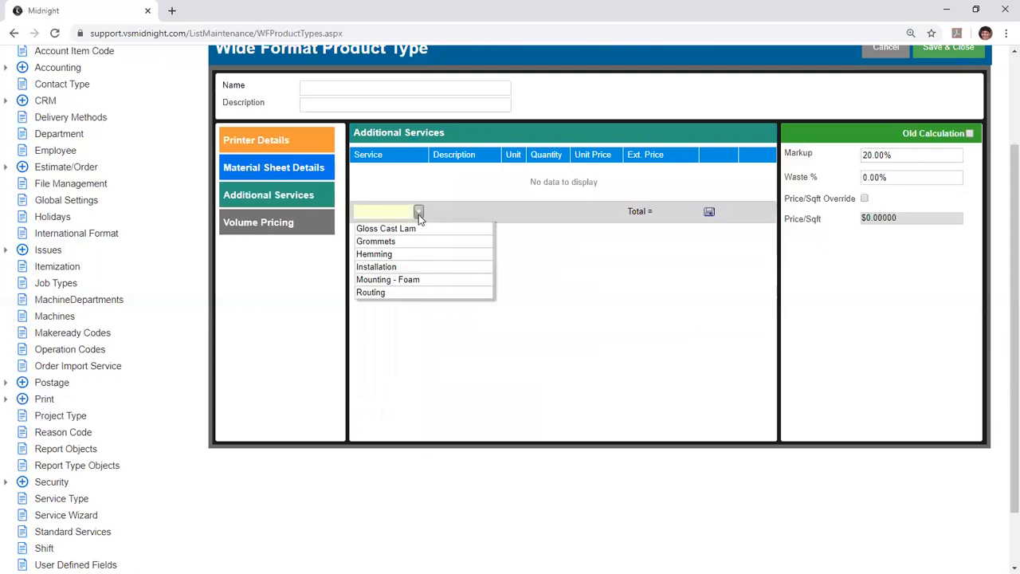
click(389, 241)
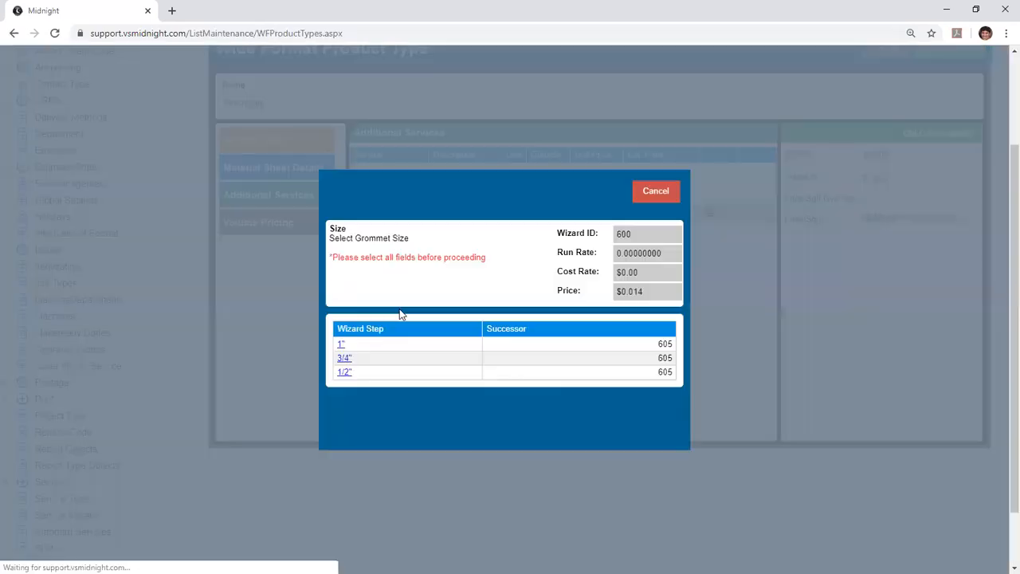
click(345, 359)
click(346, 360)
click(345, 359)
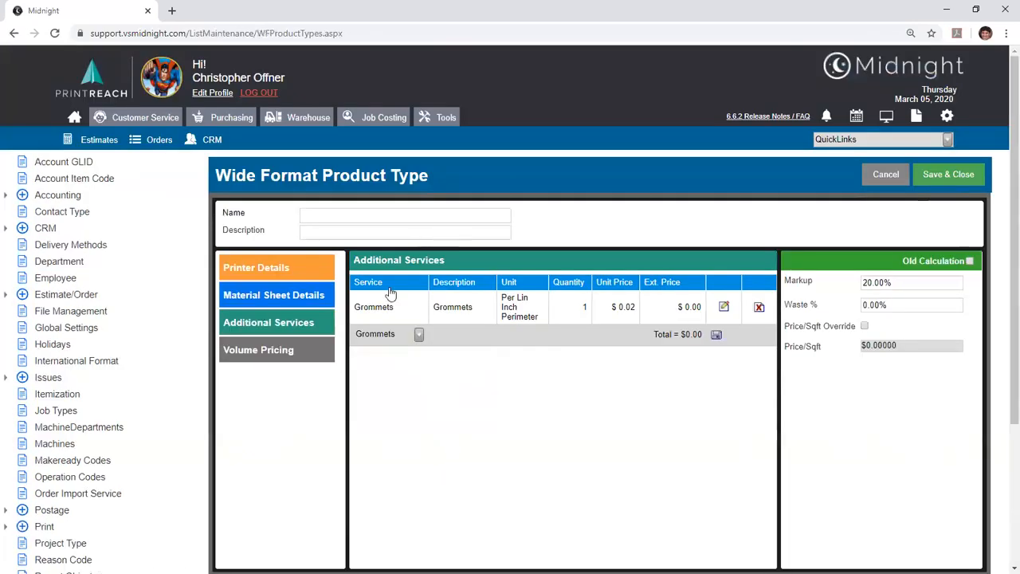
Step: Start a volume pricing tier for the product type with a quantity of 1,000 and a discount of 8
click(327, 355)
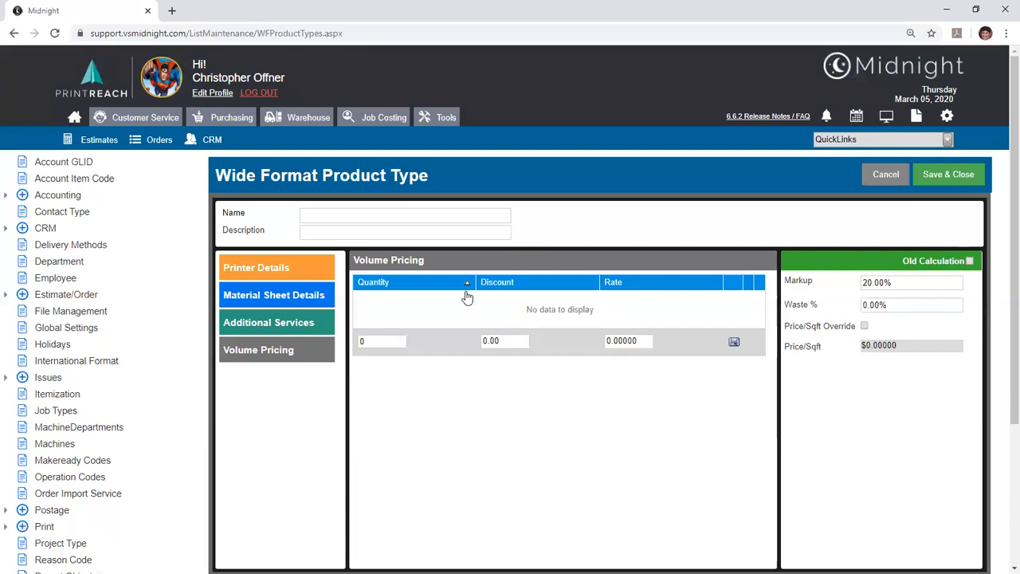
click(370, 341)
key(BackSpace)
text(1,000)
key(Tab)
text(8)
Step: Set the volume pricing tier's rate to 1.85 and its discount to 0
drag(645, 341, 593, 345)
text(1.85)
key(Tab)
drag(510, 346, 353, 341)
text(0)
Step: Check the tier's rate and the product type's markup and waste percentage, and discard the new product type without saving
click(435, 342)
drag(645, 345, 598, 349)
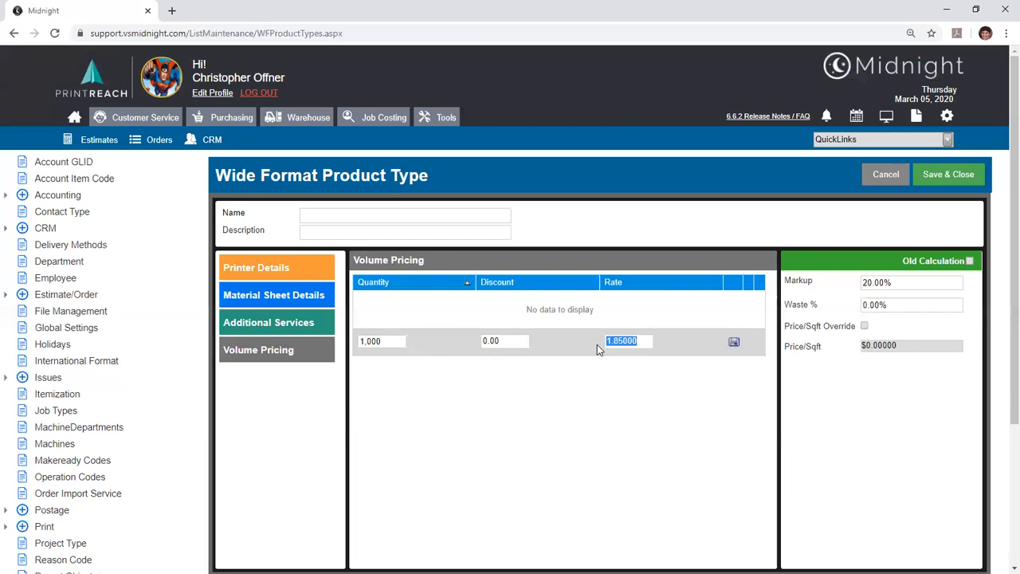
key(Tab)
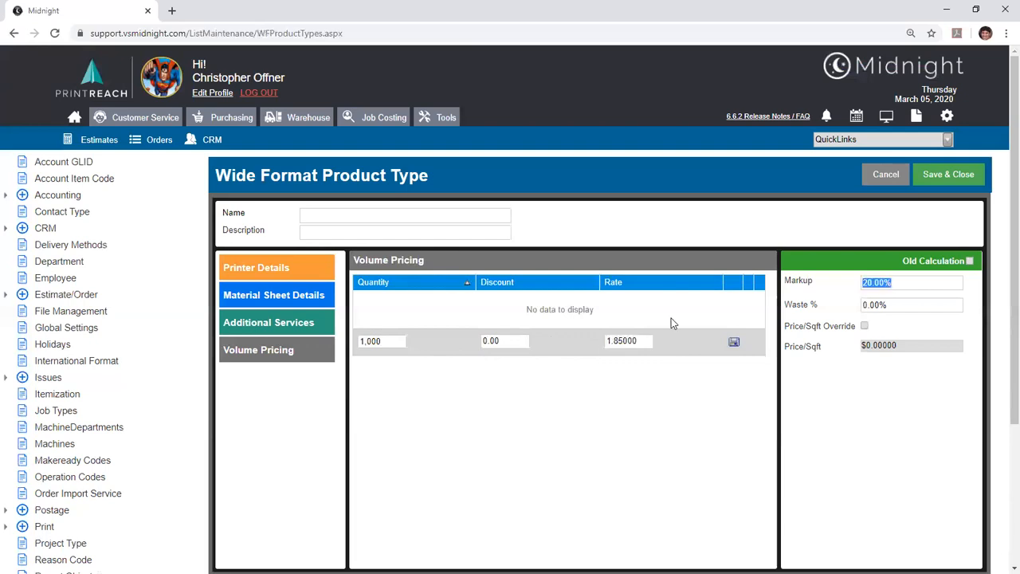
key(Tab)
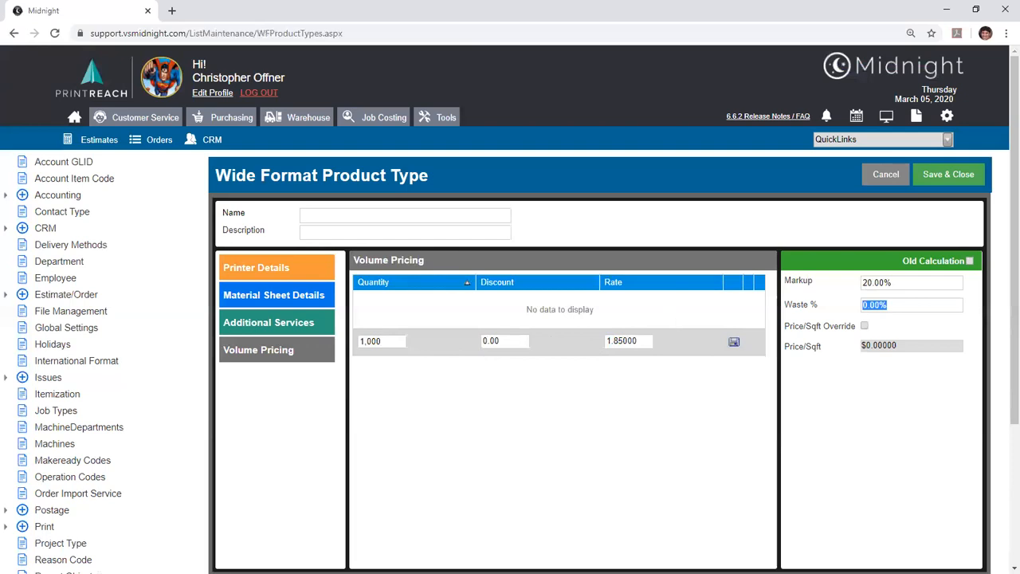
click(886, 174)
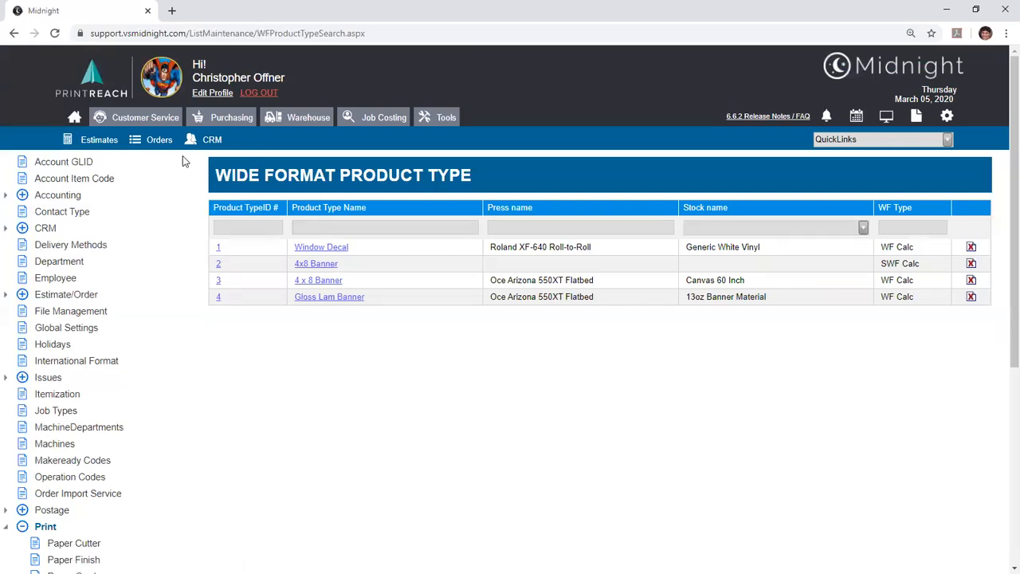
Step: View the Banners and Books order, and open the warehouse Item Types list in the system settings
click(153, 148)
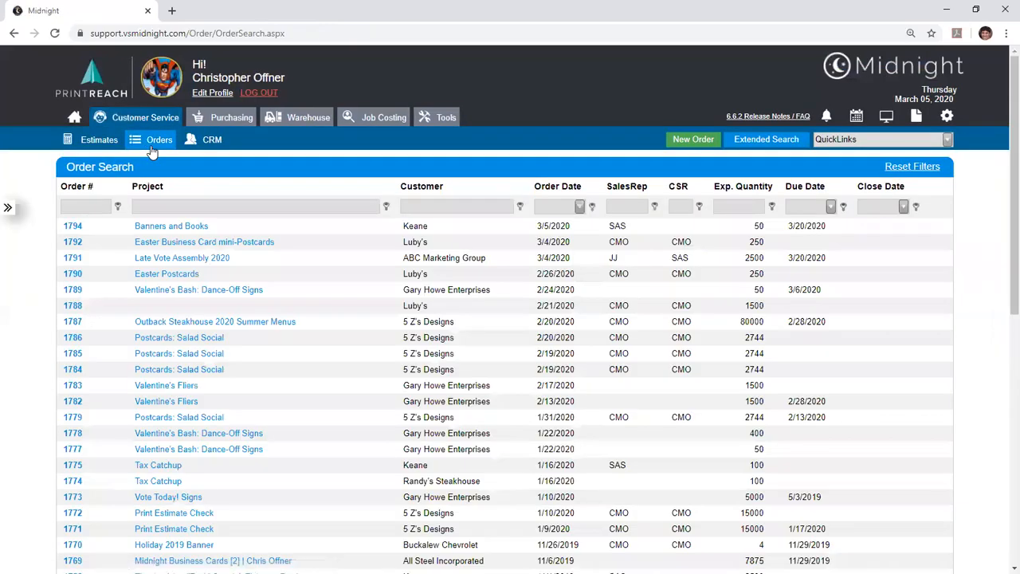
click(176, 227)
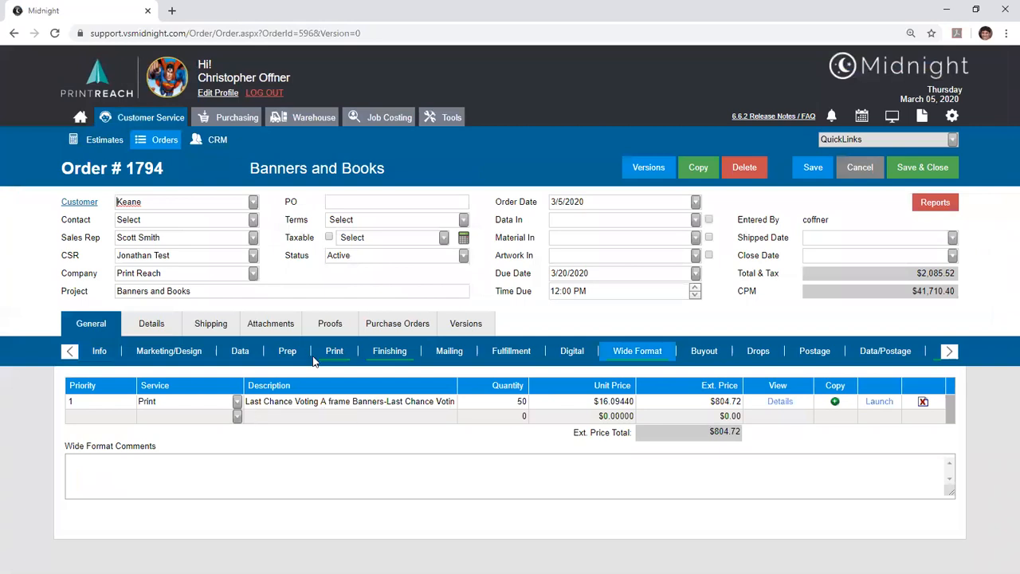
click(953, 118)
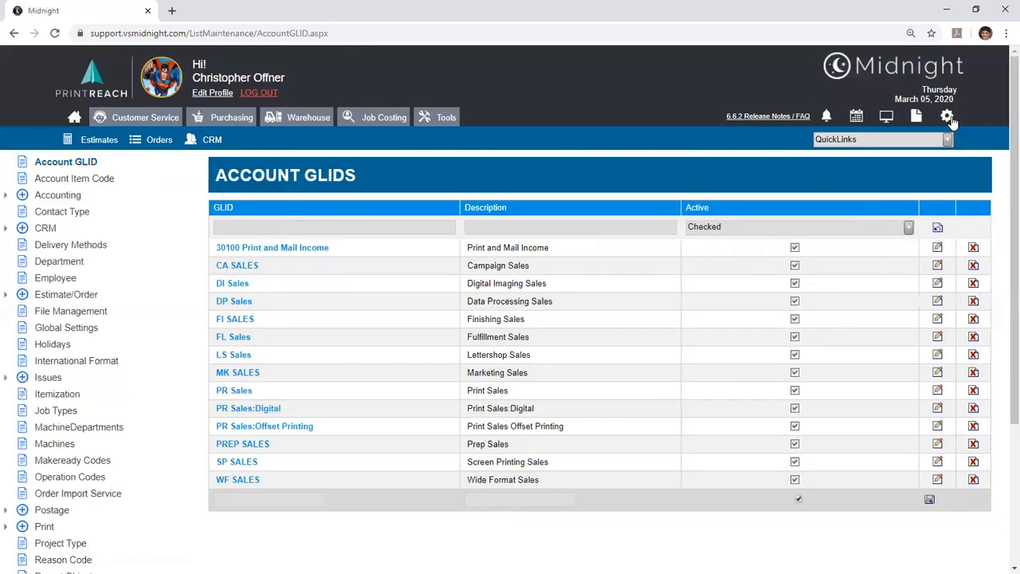
scroll(97, 273, down, 3)
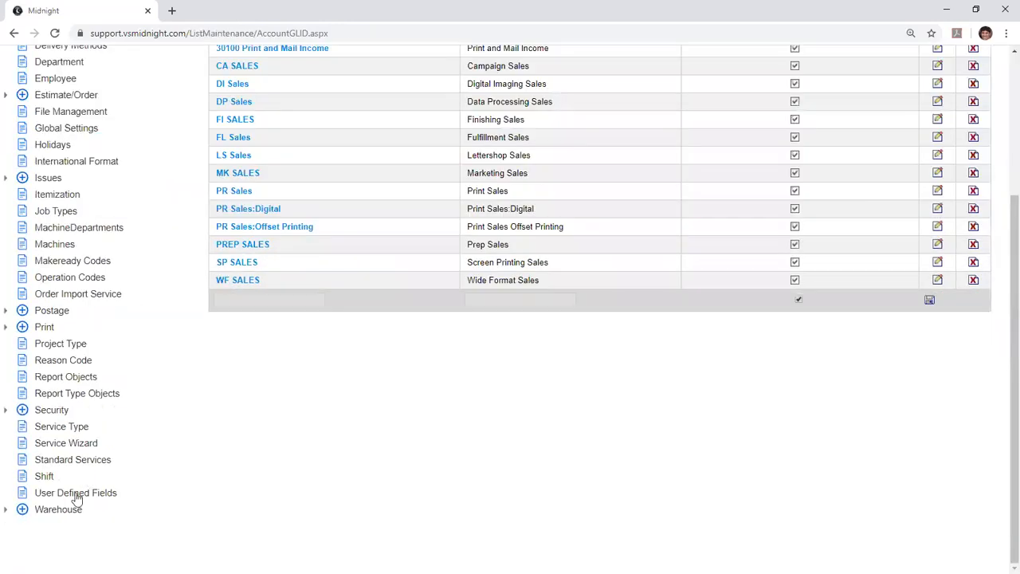
click(24, 510)
scroll(48, 414, down, 2)
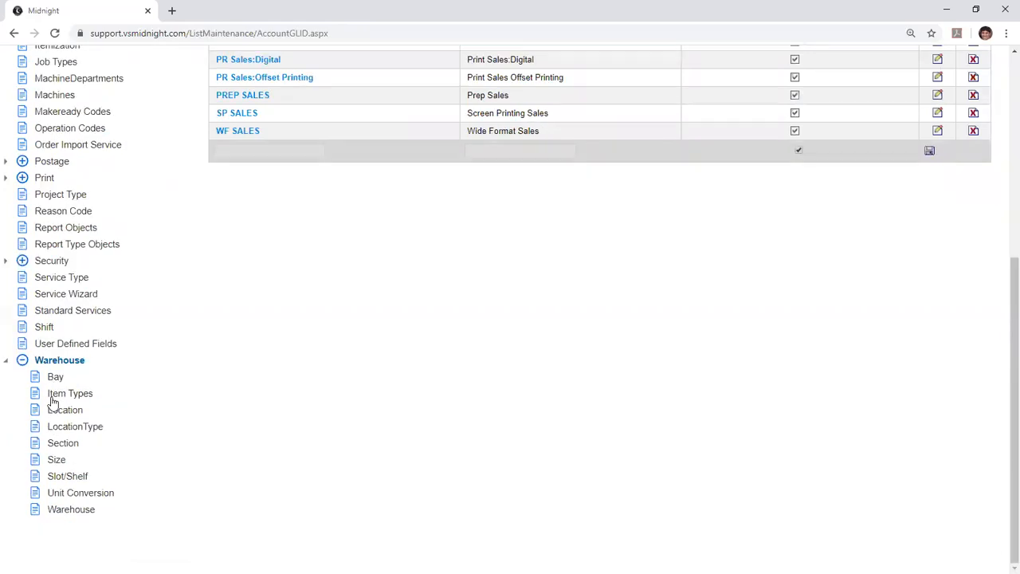
click(52, 398)
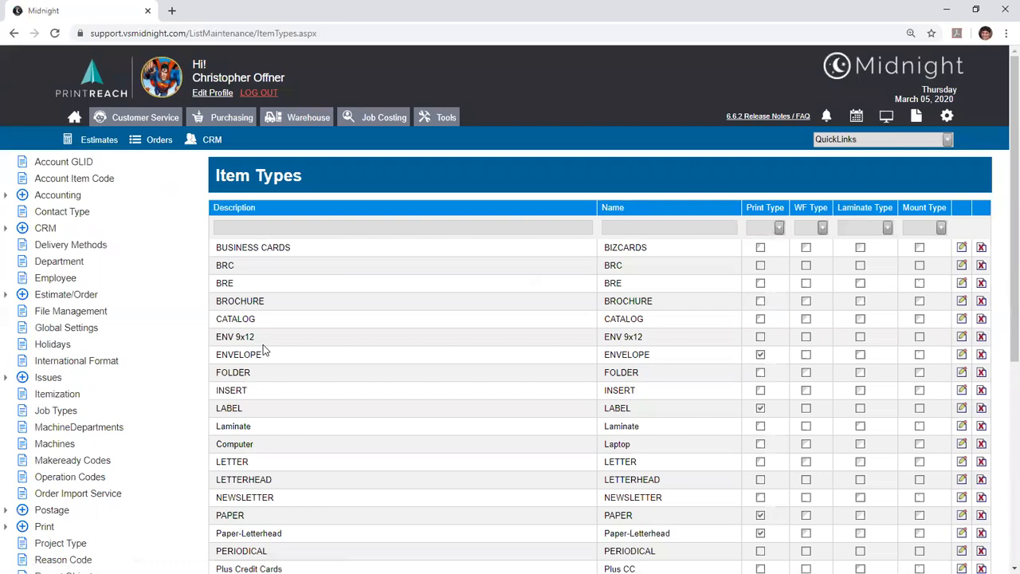
Step: Review which item types are flagged as print types and which flags the Wide Format item type has
double_click(627, 356)
double_click(623, 517)
scroll(964, 208, down, 5)
scroll(965, 208, up, 2)
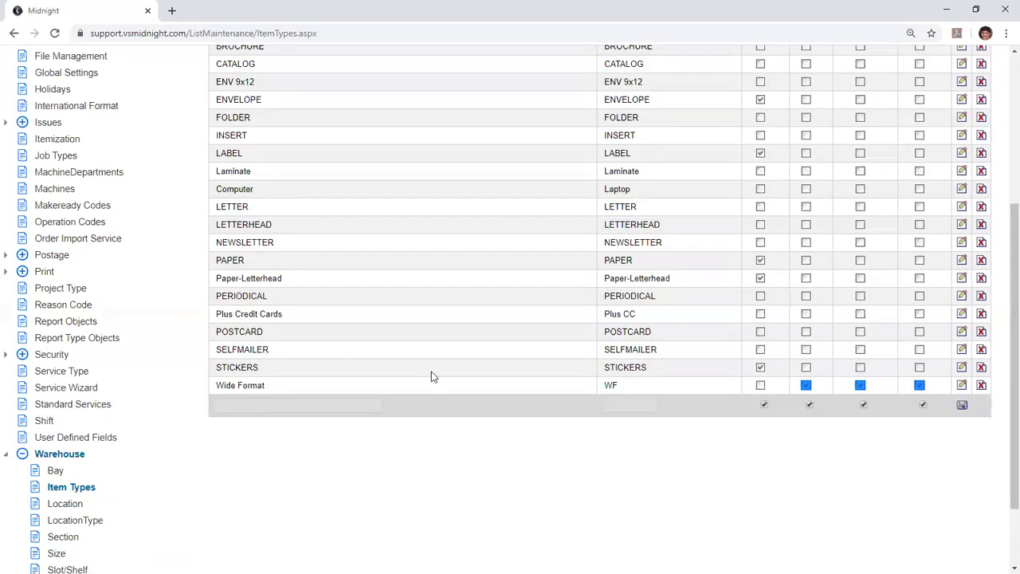
scroll(431, 371, up, 3)
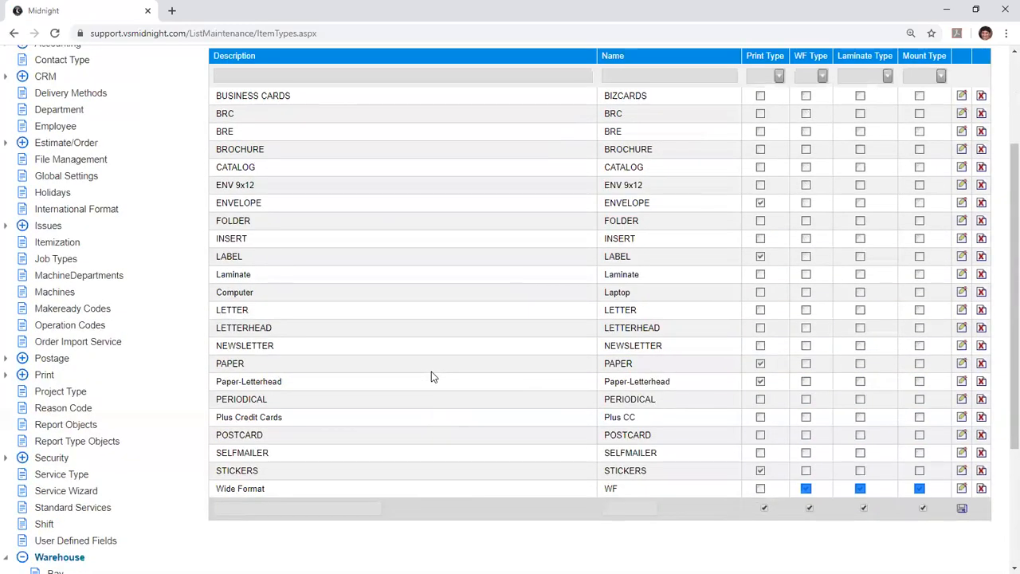
scroll(431, 376, up, 3)
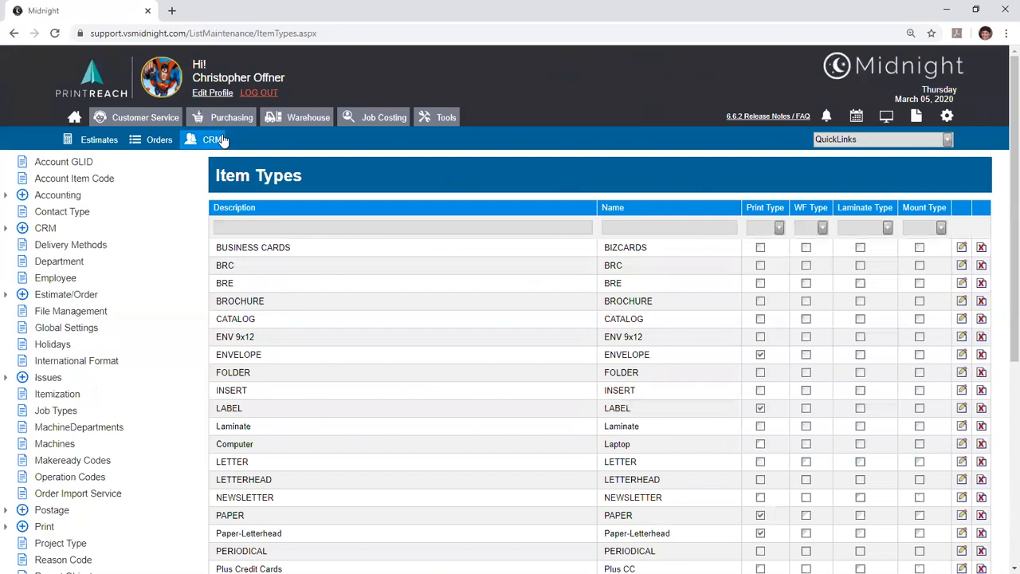
Step: Filter the warehouse inventory by item type wf and open the 13oz Banner Material item
click(268, 126)
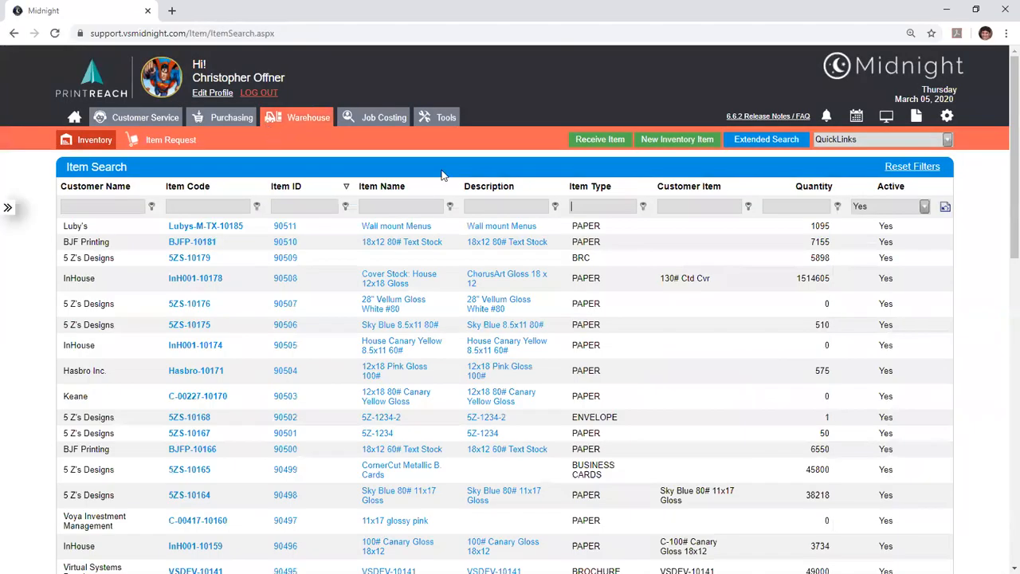
text(wf)
key(Tab)
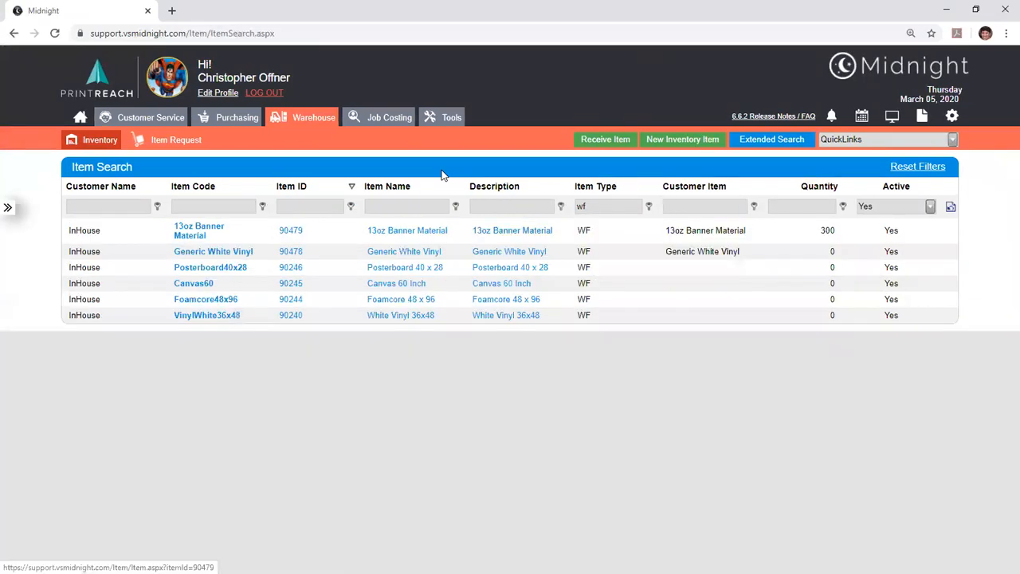
click(450, 268)
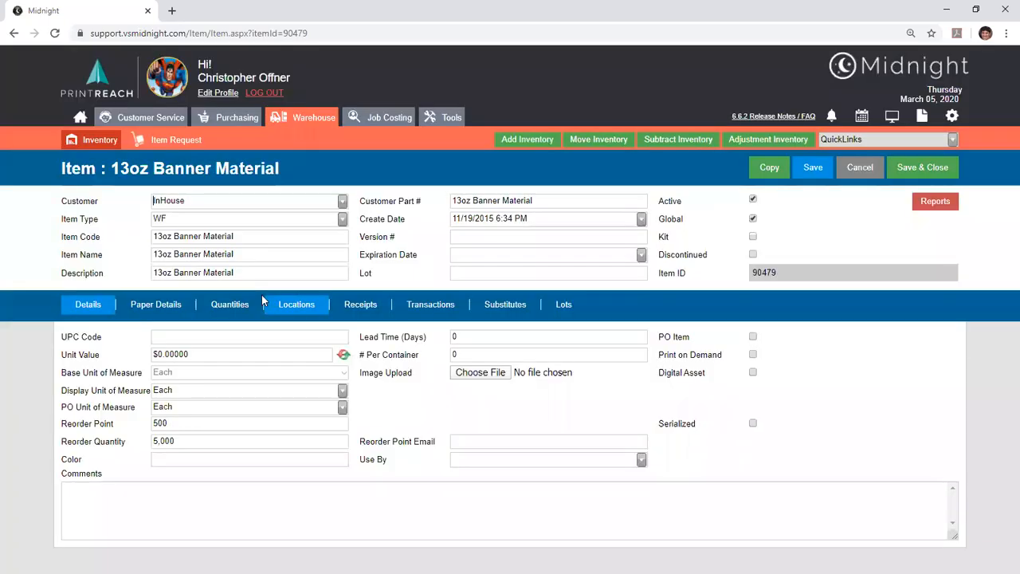
Step: Check the parent sheet dimensions and cost per square foot in the 13oz Banner Material item's paper details
click(168, 304)
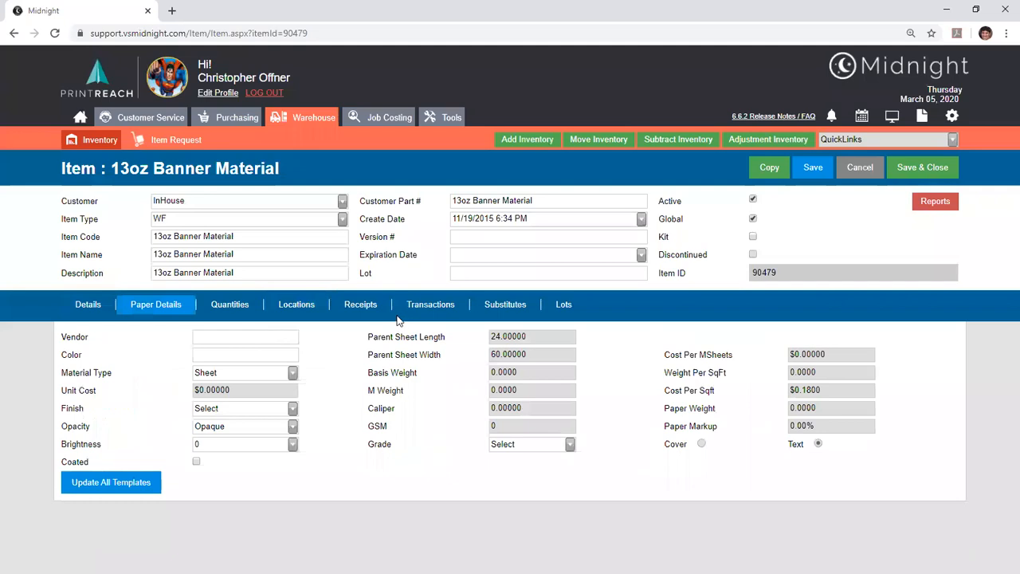
key(Tab)
key(End)
click(806, 390)
click(807, 391)
Step: Reopen the Banners and Books order and display the Cover part of its multi-part book print estimate
click(128, 120)
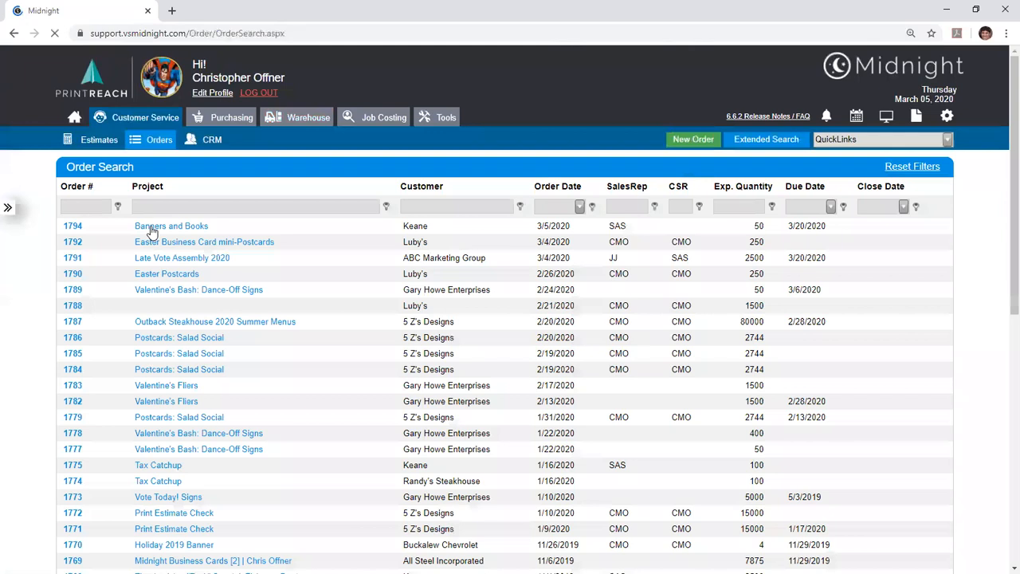
click(152, 231)
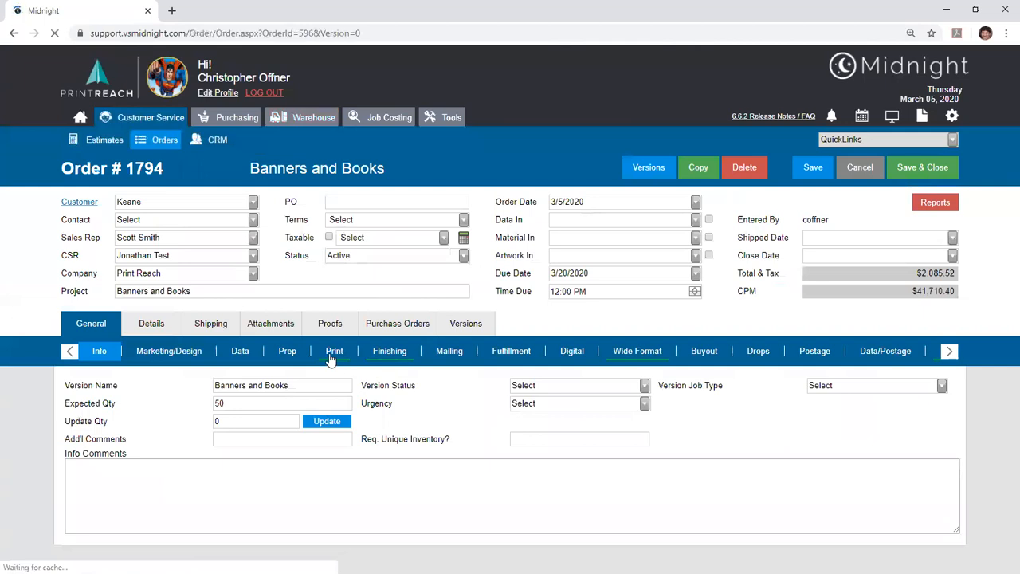
click(331, 357)
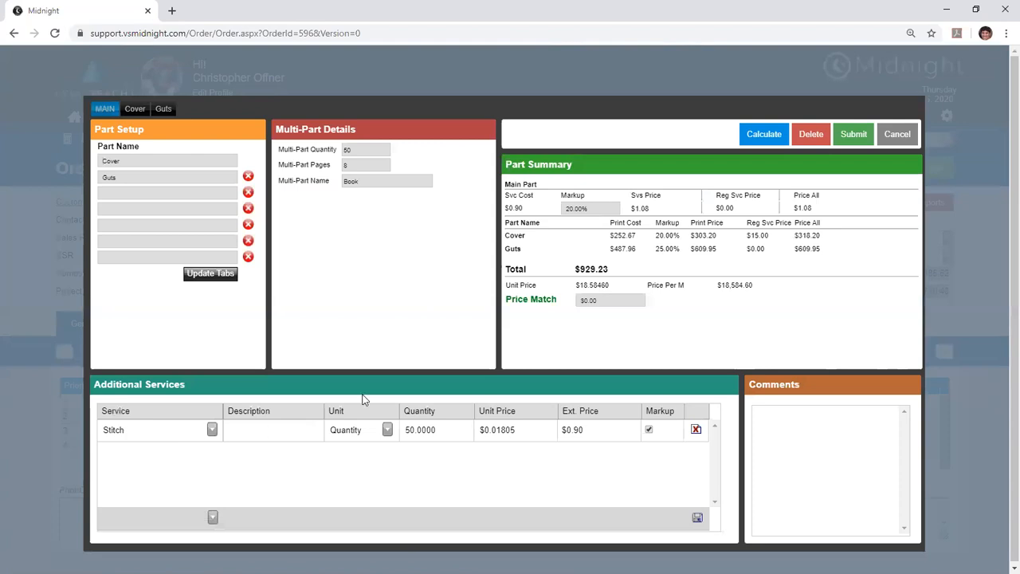
click(135, 112)
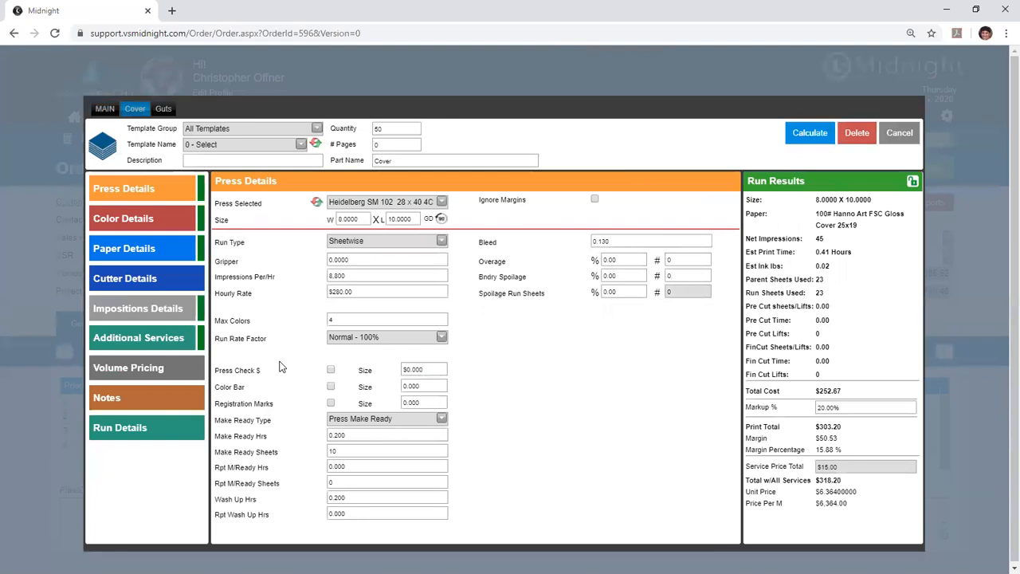
Step: Check the cover's hourly press rate and the press cost in its run details
key(ctrl+plus)
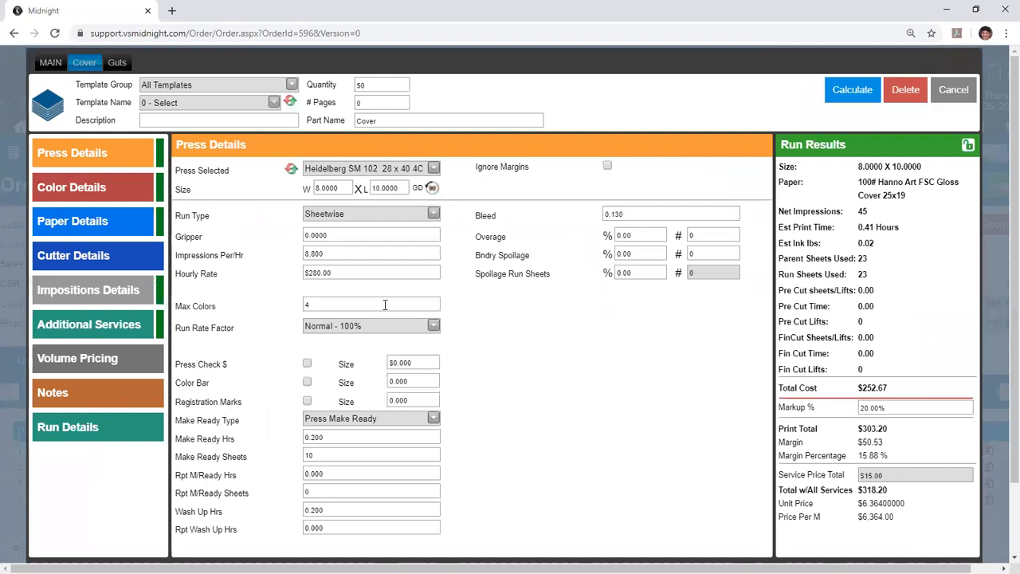
click(352, 273)
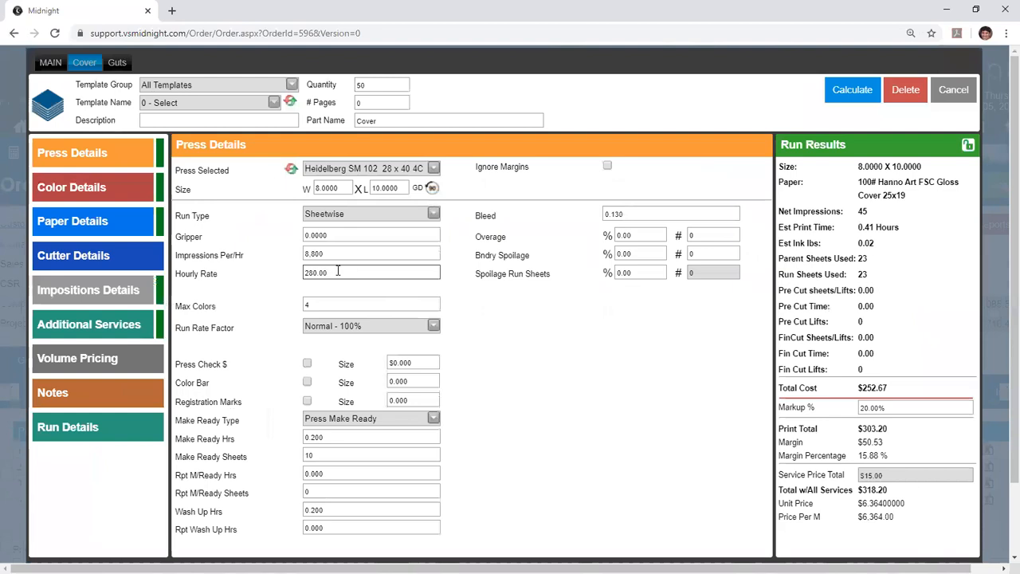
click(124, 432)
drag(313, 378, 268, 384)
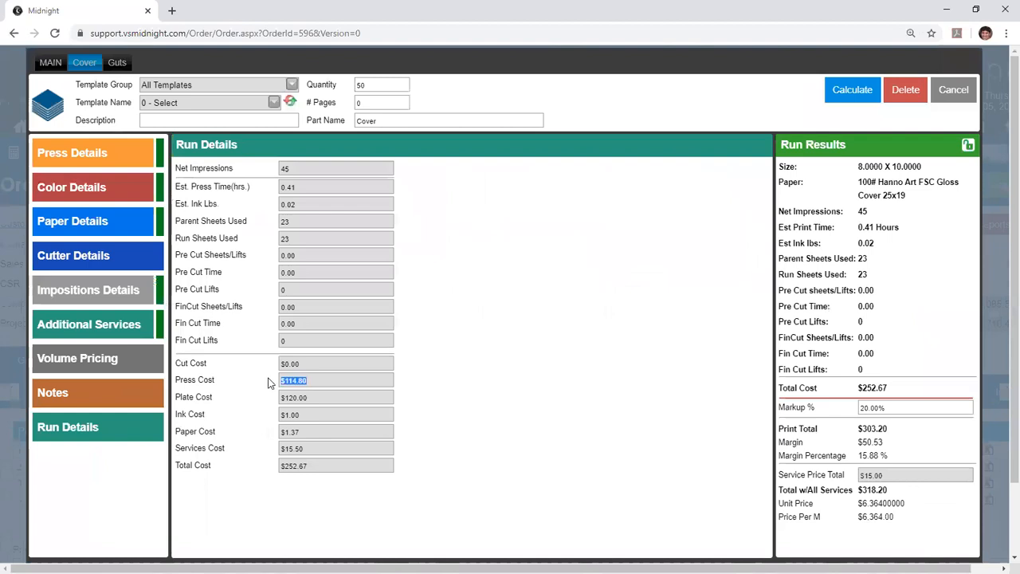
Step: Switch to Calculator from the cover's press details and multiply the hourly rate 280 by 0.41 hours
click(141, 169)
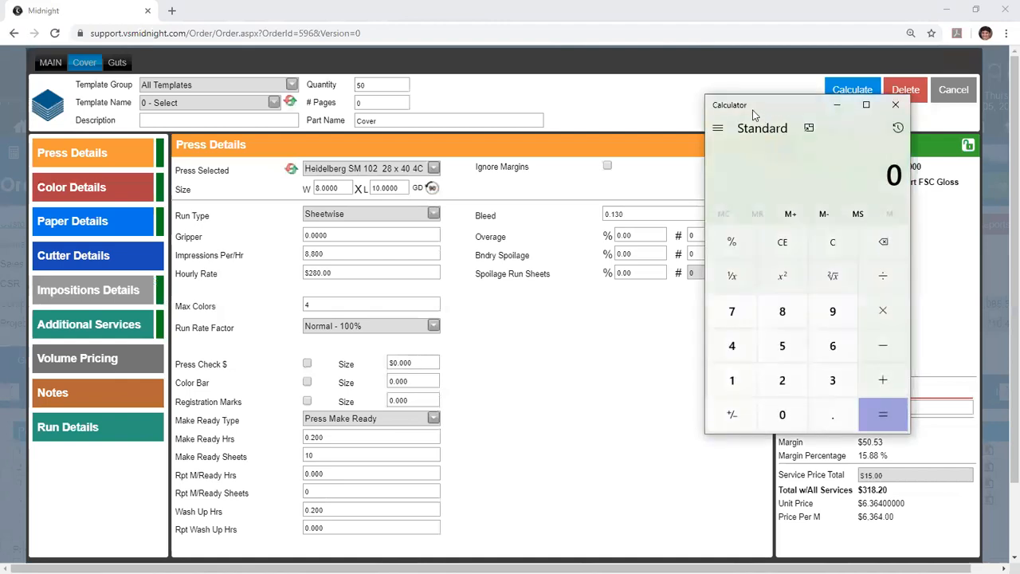
text(280*)
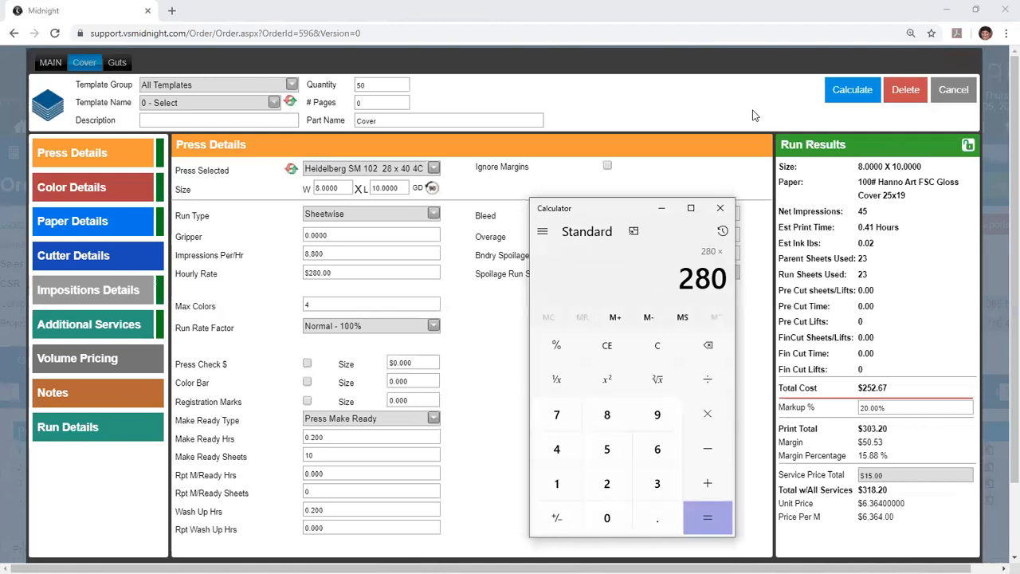
text(.41)
key(Return)
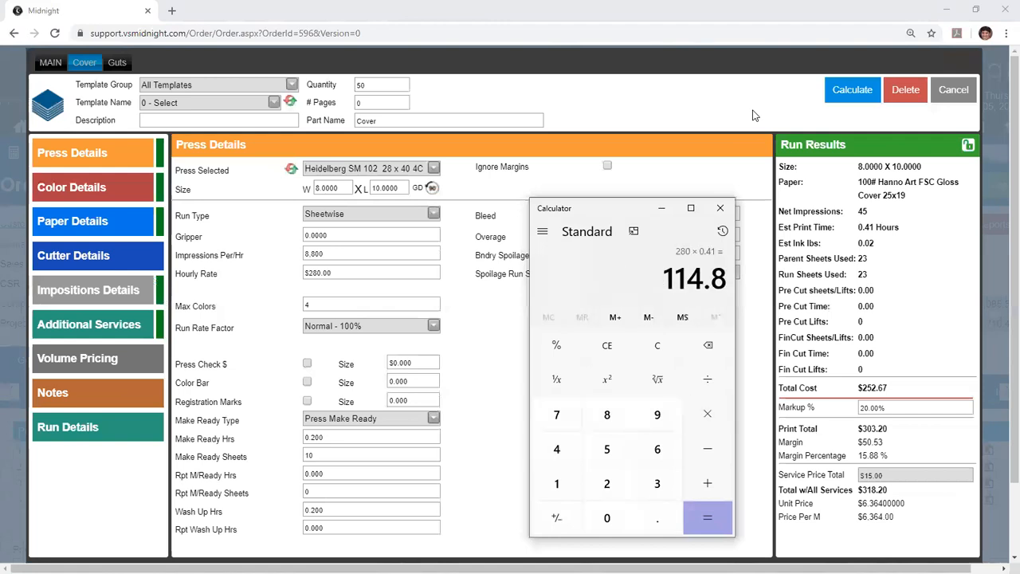
click(755, 115)
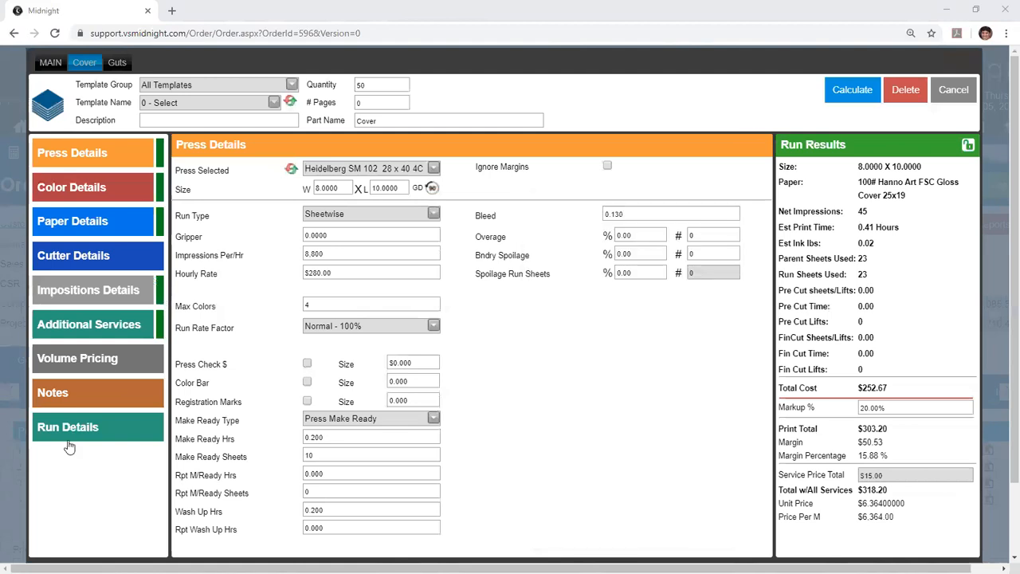
Step: Compare the press cost in the cover's run details with the calculation and return to the press details
click(68, 441)
triple_click(283, 384)
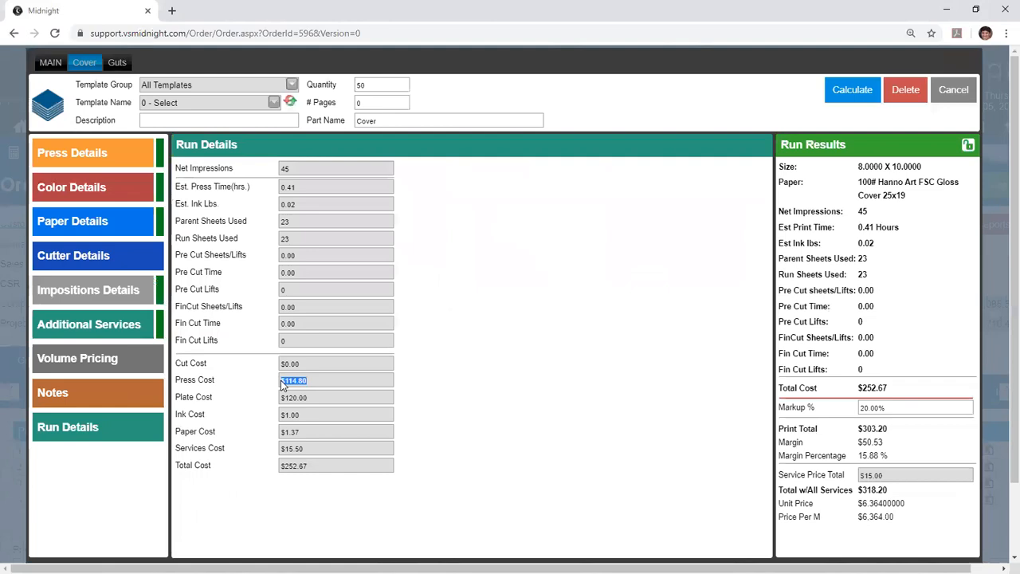
click(137, 157)
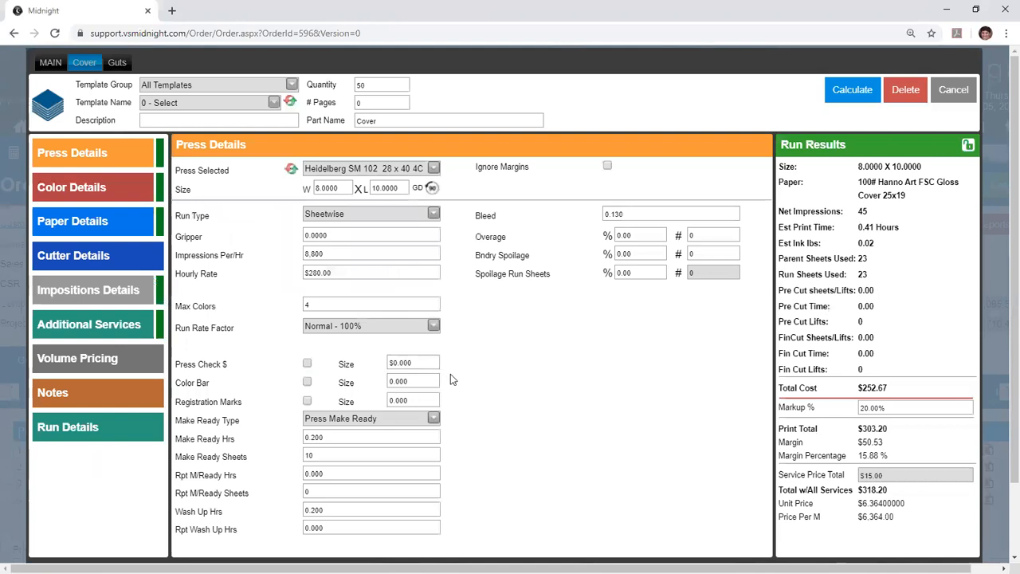
Step: Check the plate cost in the cover's run details and the per-plate cost and total plates in its color details
click(134, 432)
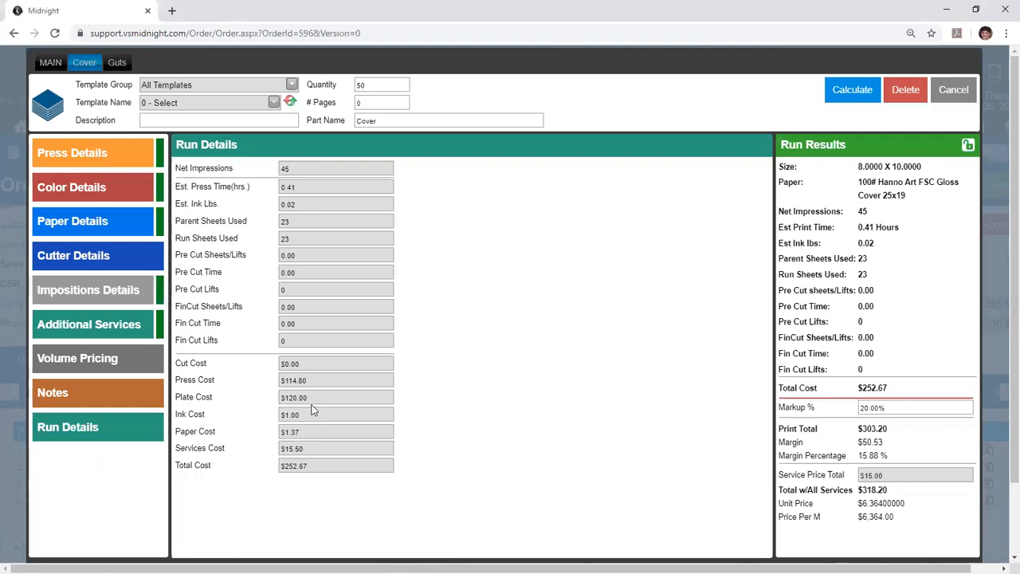
click(142, 201)
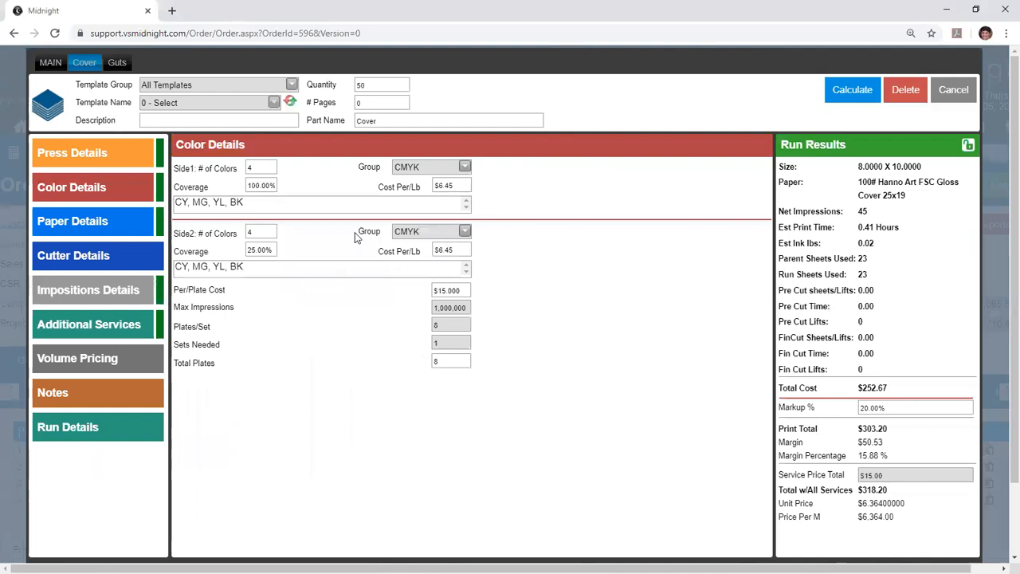
click(445, 360)
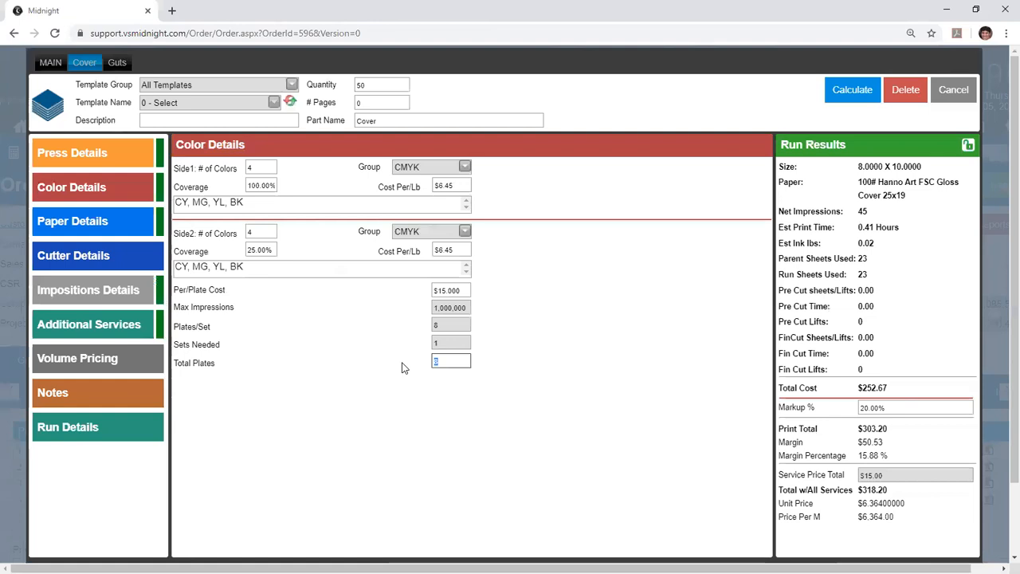
click(428, 398)
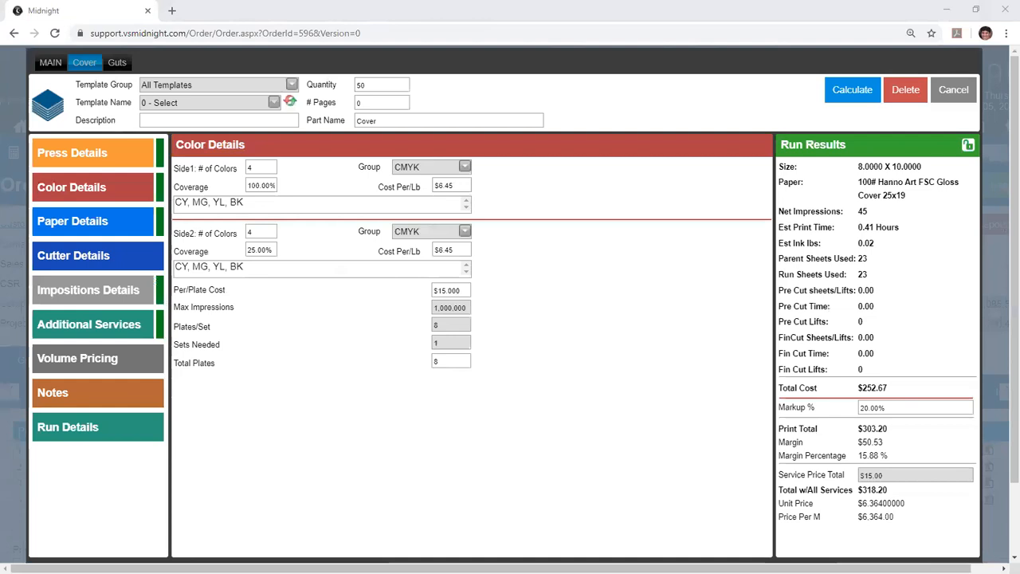
Step: Switch to Calculator, multiply 8 plates by 15, and compare the result with the plate cost in the cover's run details
key(alt+Tab)
text(8*15)
key(Return)
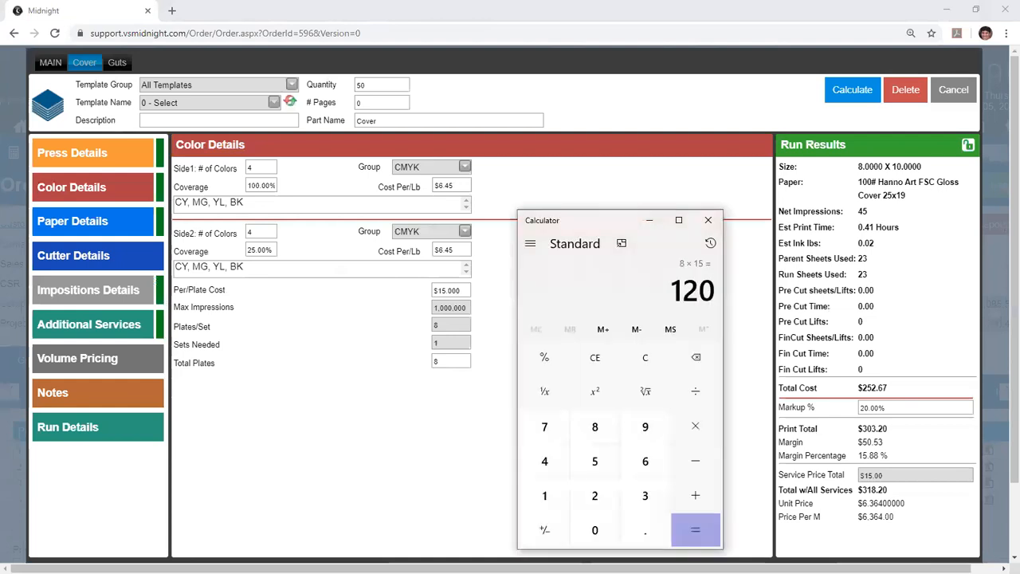
key(alt+Tab)
click(114, 423)
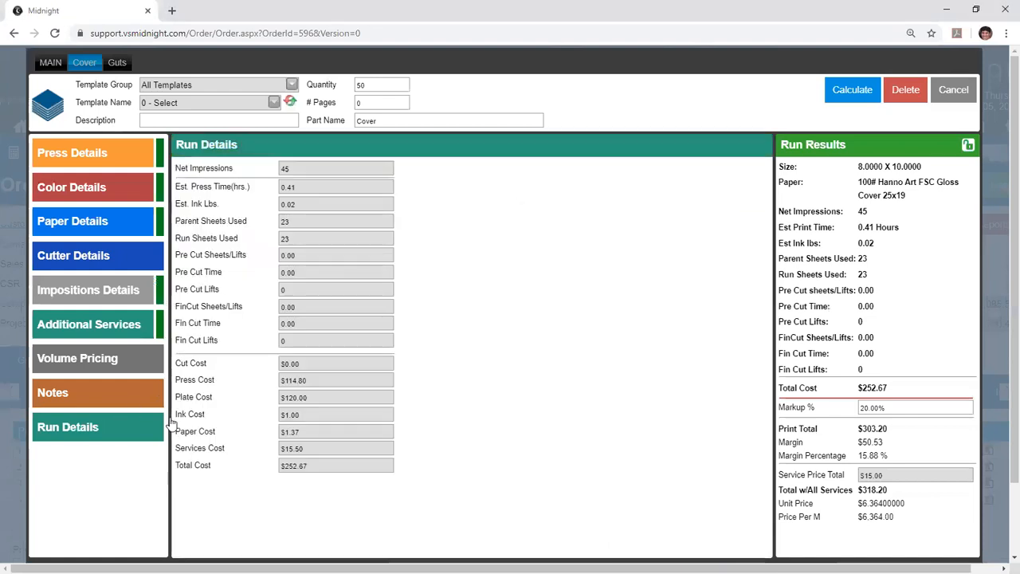
drag(283, 397, 310, 399)
click(310, 399)
Step: Compare the ink coverage and cost per pound in the cover's color details with the ink cost in its run details
click(112, 202)
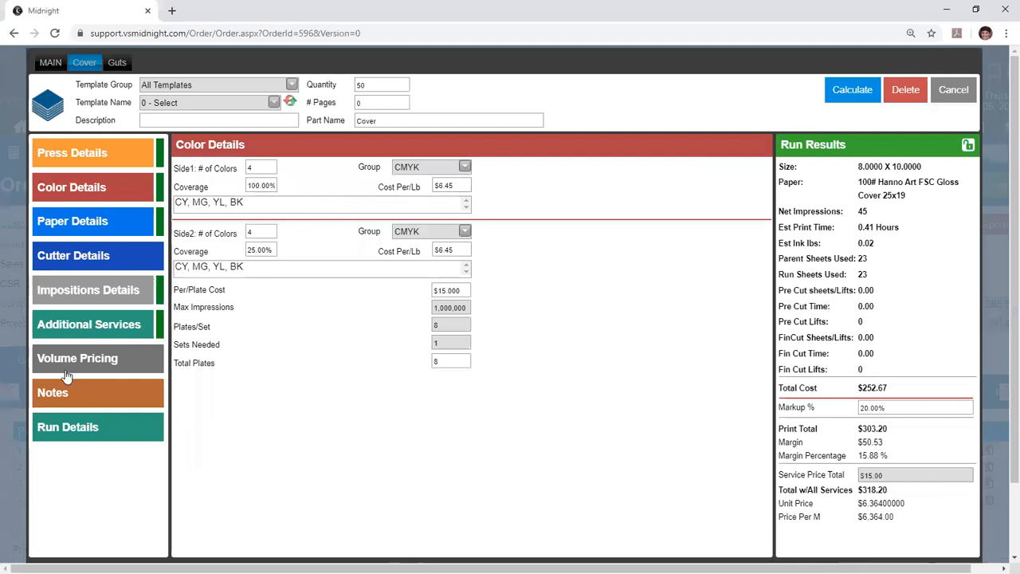
click(69, 428)
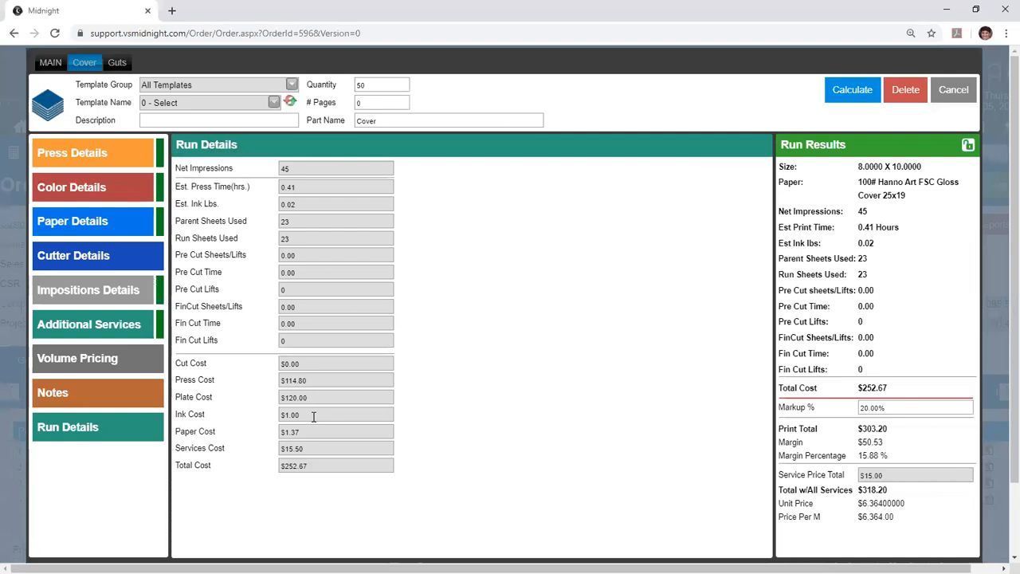
click(98, 195)
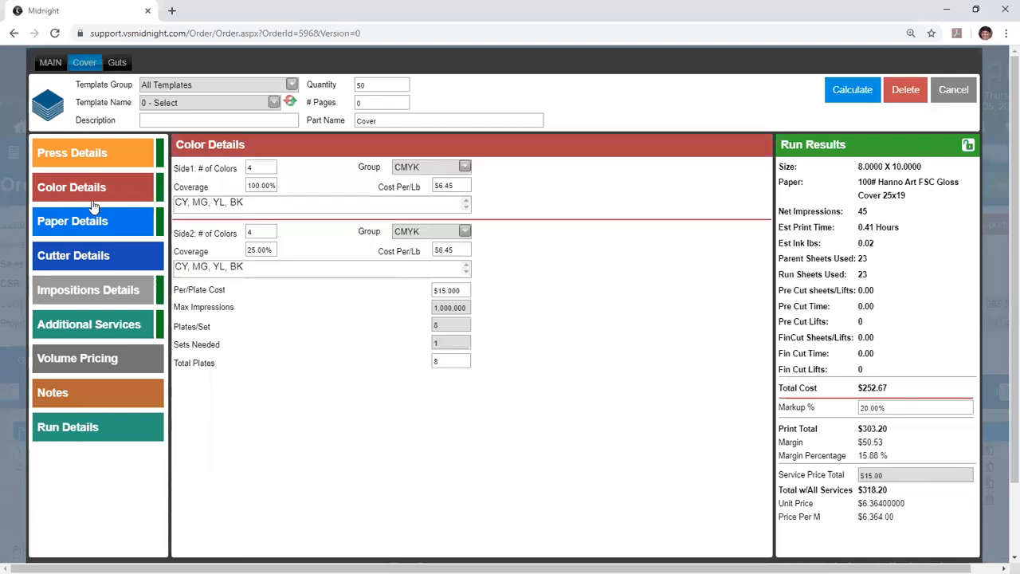
Step: Check the cover paper's cost per thousand sheets and parent sheets used against the paper cost in the run details
click(90, 230)
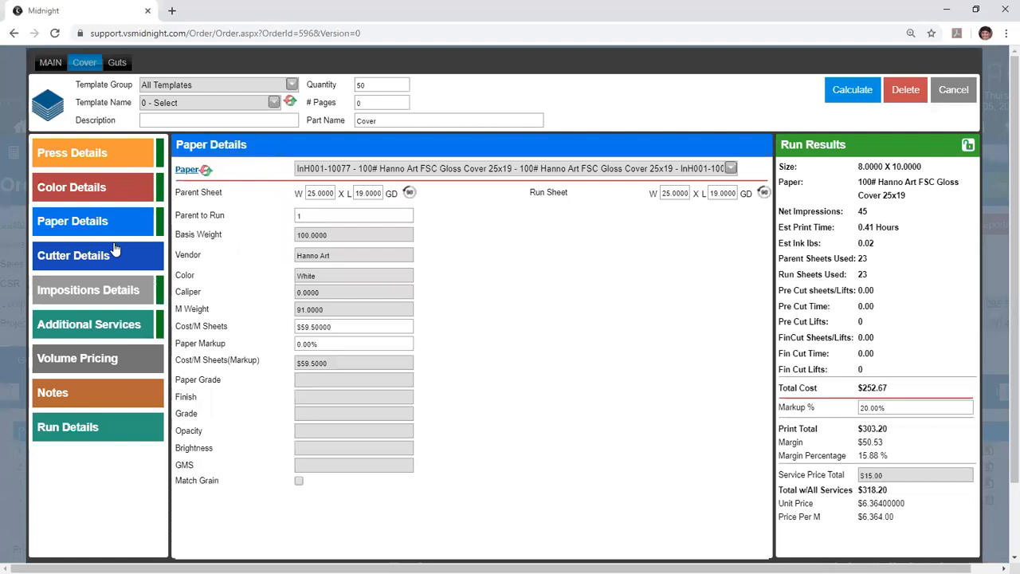
click(351, 329)
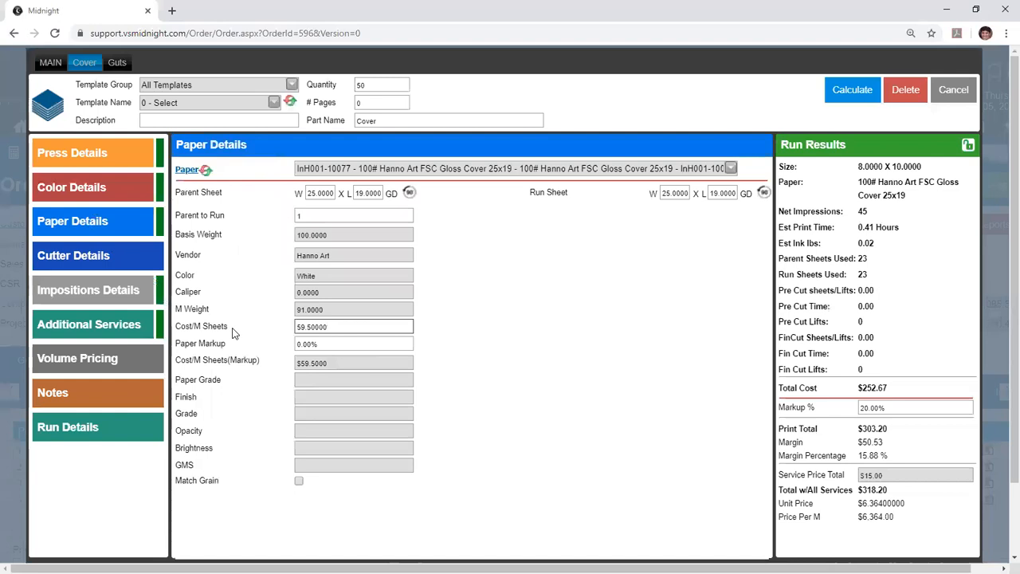
double_click(863, 259)
click(232, 328)
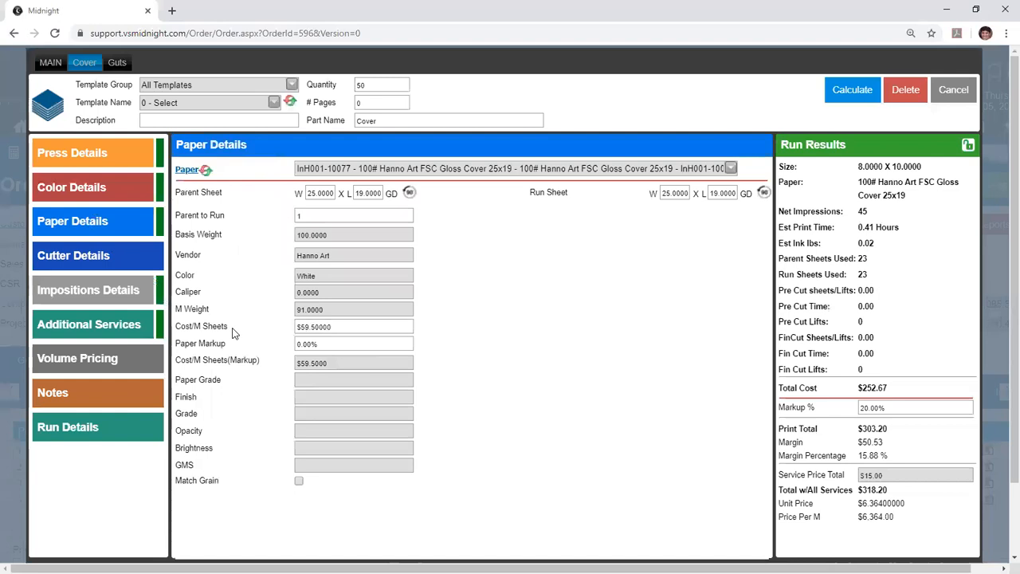
click(76, 431)
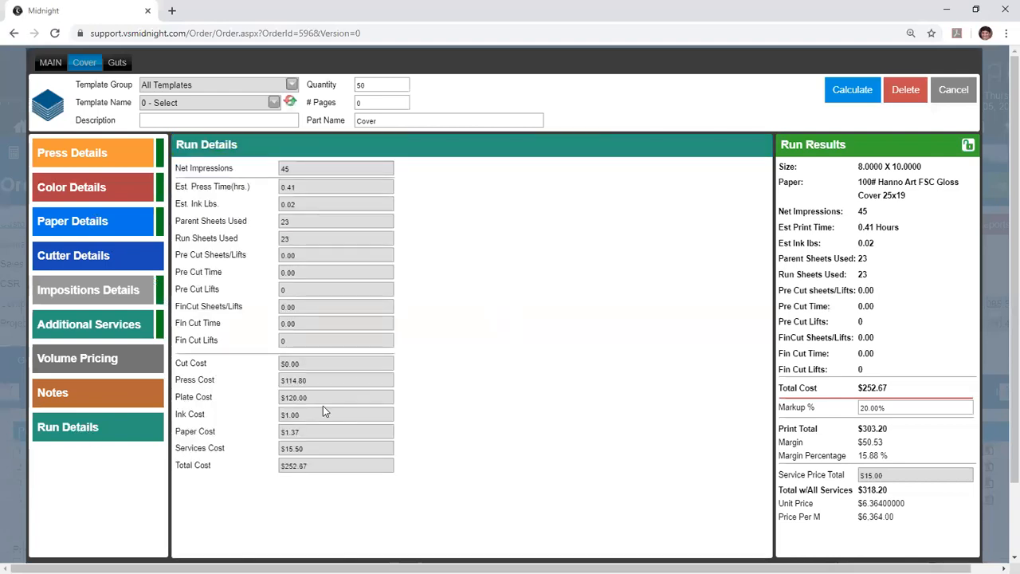
double_click(289, 433)
Step: Return to the cover's paper details and examine the paper markup setting
click(71, 222)
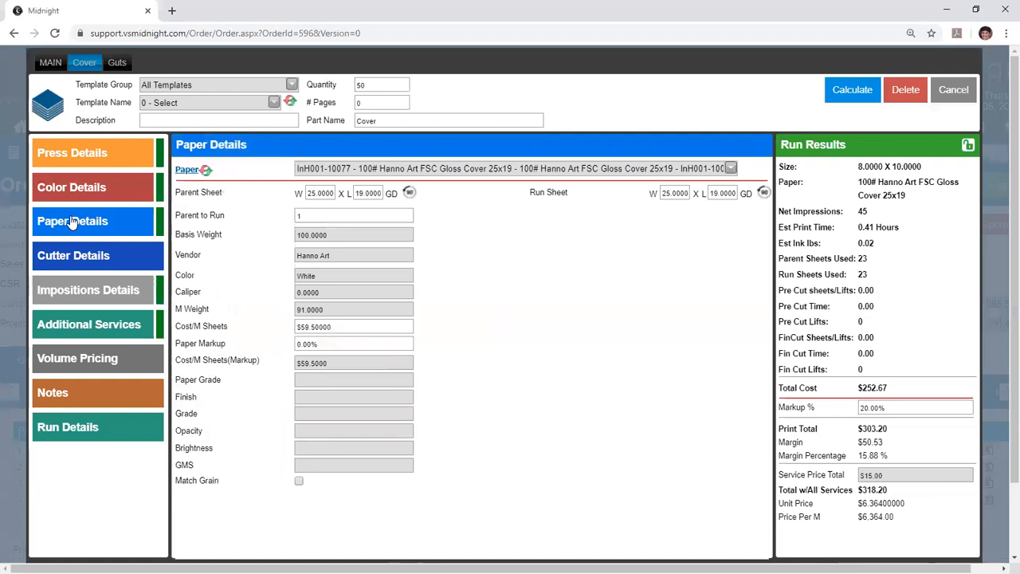
click(319, 343)
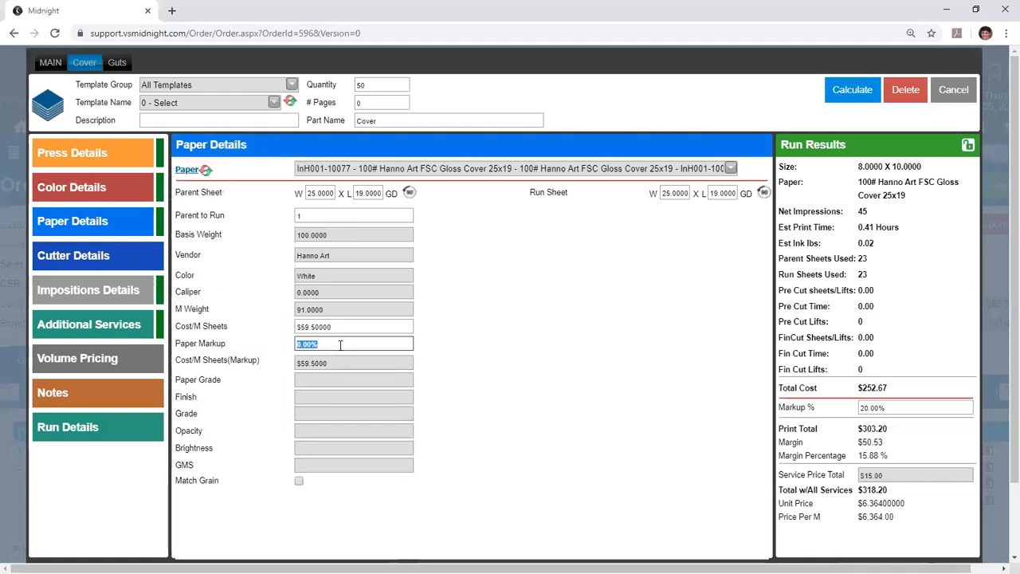
key(Tab)
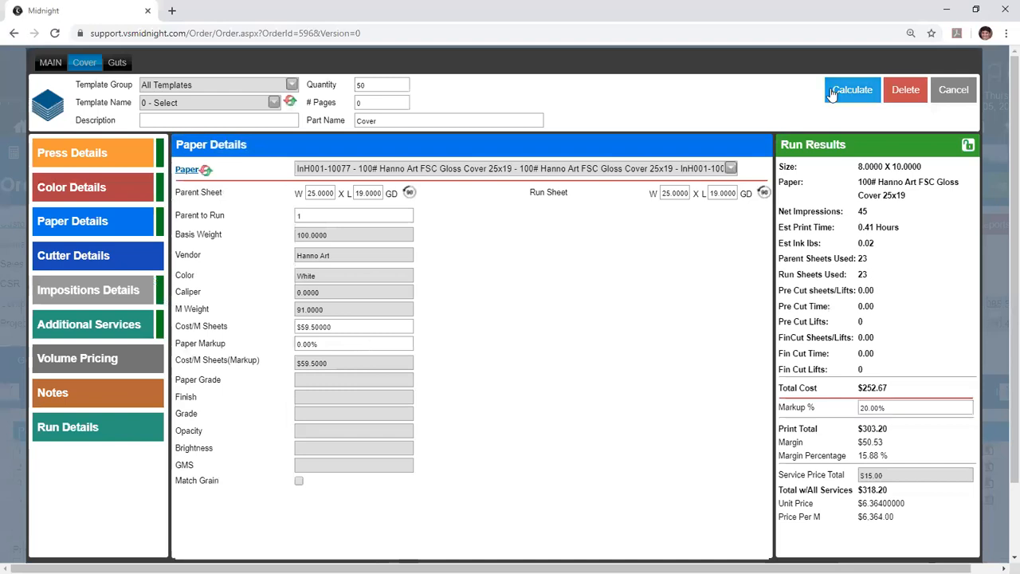
Step: Compare the services cost with the marked-up additional services, and check the total cost in the cover's run details
click(72, 438)
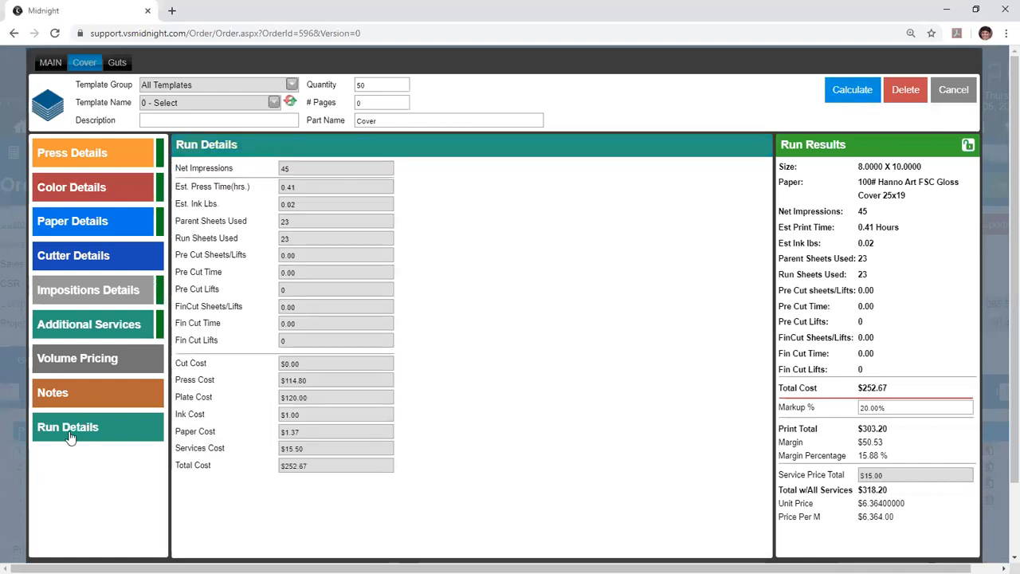
drag(316, 449, 269, 453)
click(103, 327)
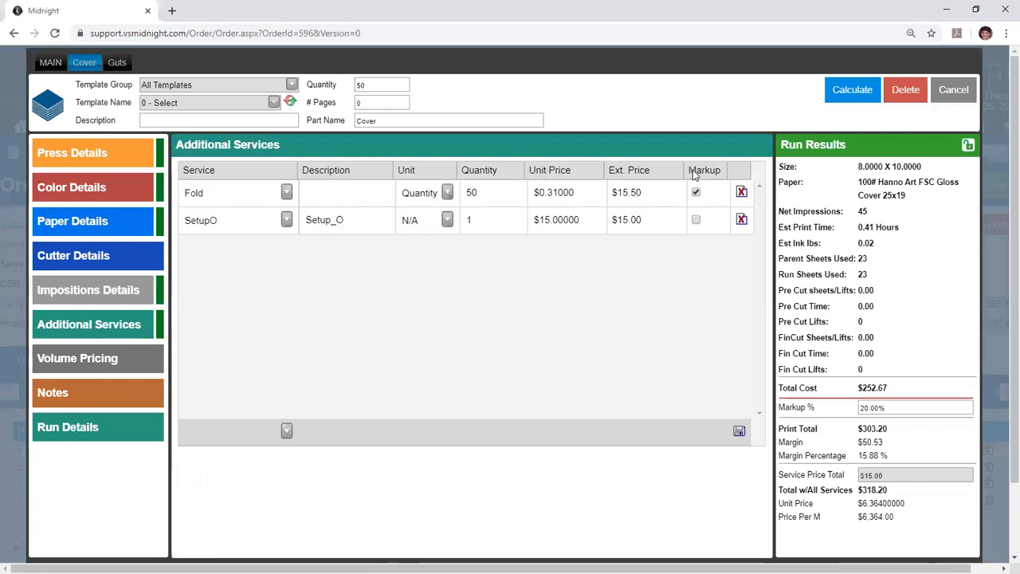
click(63, 427)
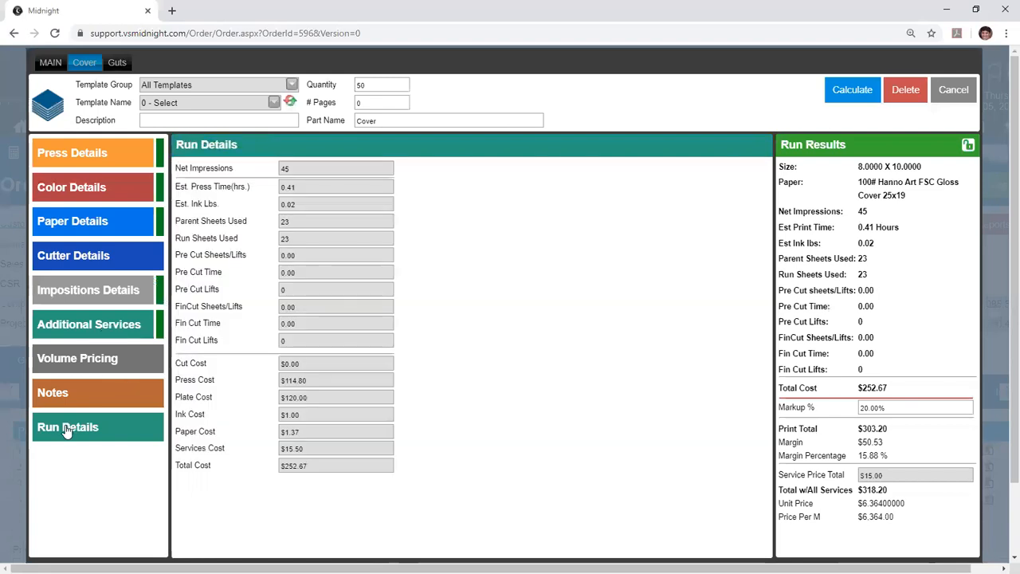
triple_click(284, 465)
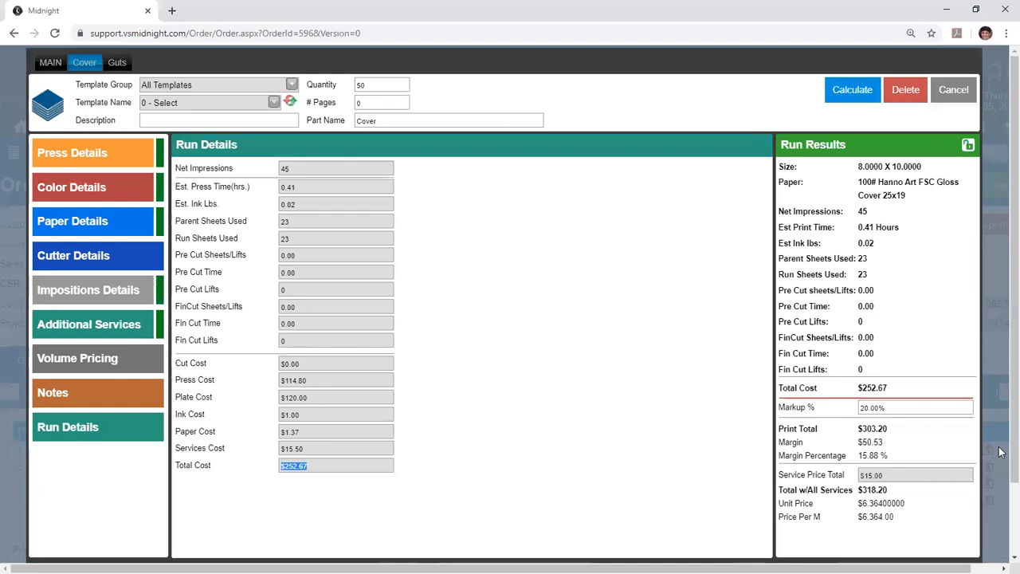
Step: Cancel out of the book print estimate, leave the order for the order list, and reset the page zoom
click(945, 97)
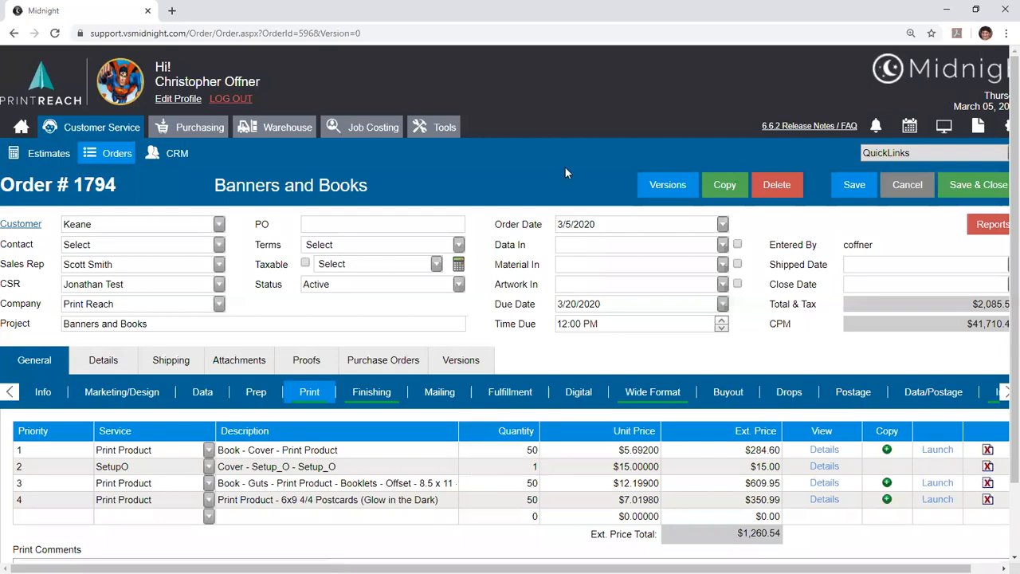
click(668, 177)
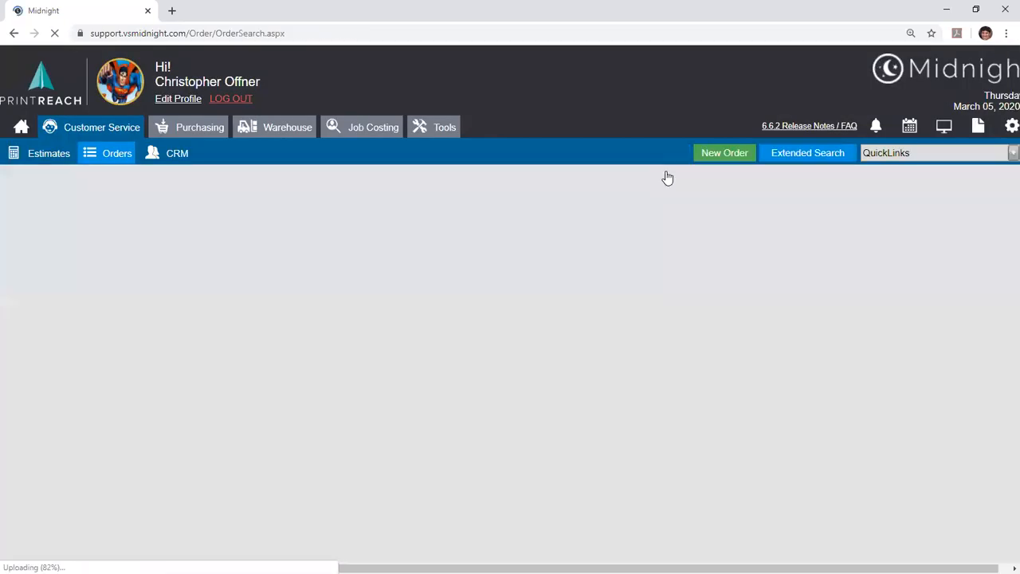
key(ctrl+minus)
key(ctrl+minus)
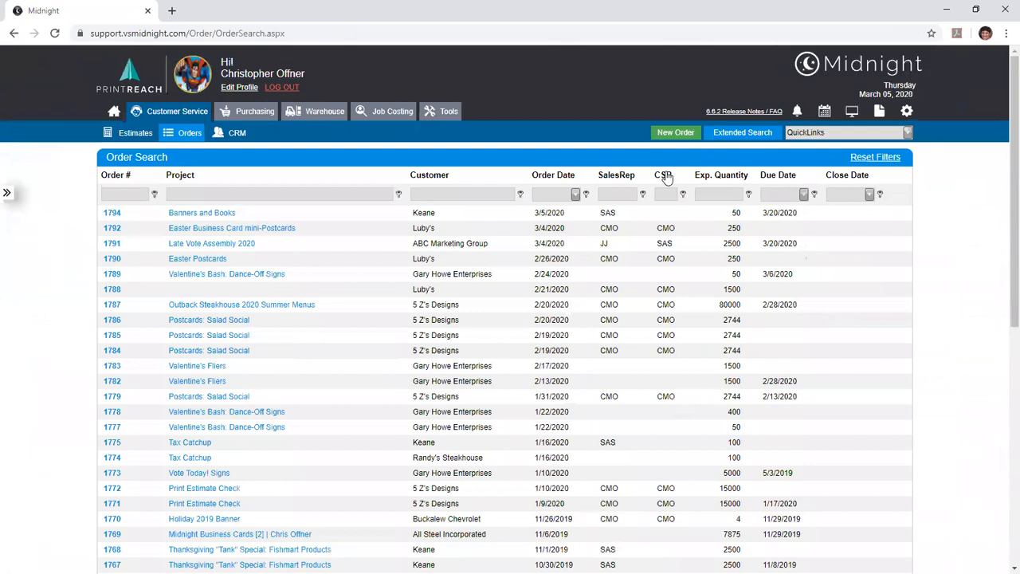
Step: Open the Estimates/Orders section of the system's Global Settings
click(906, 112)
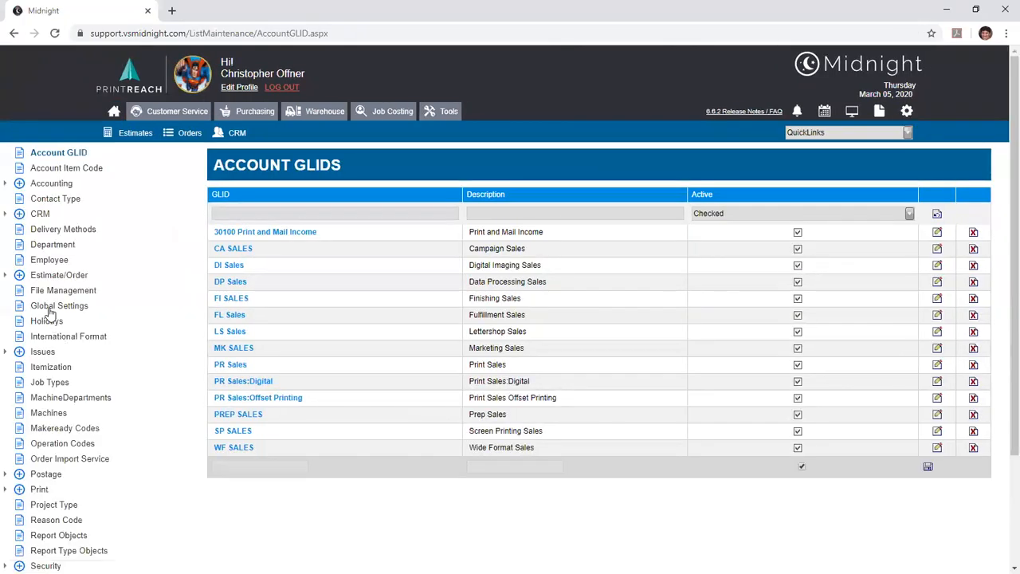
click(49, 308)
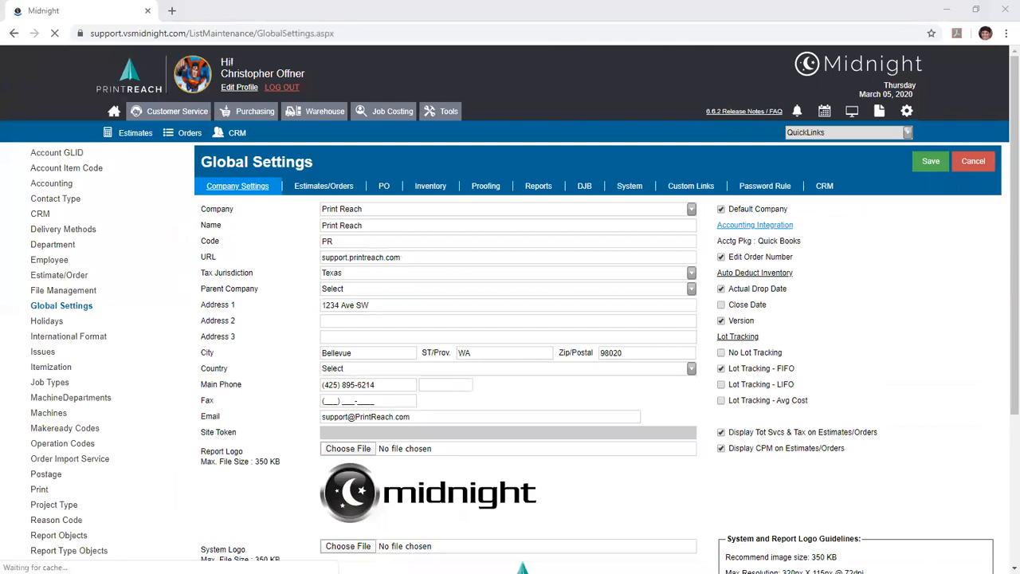
click(363, 190)
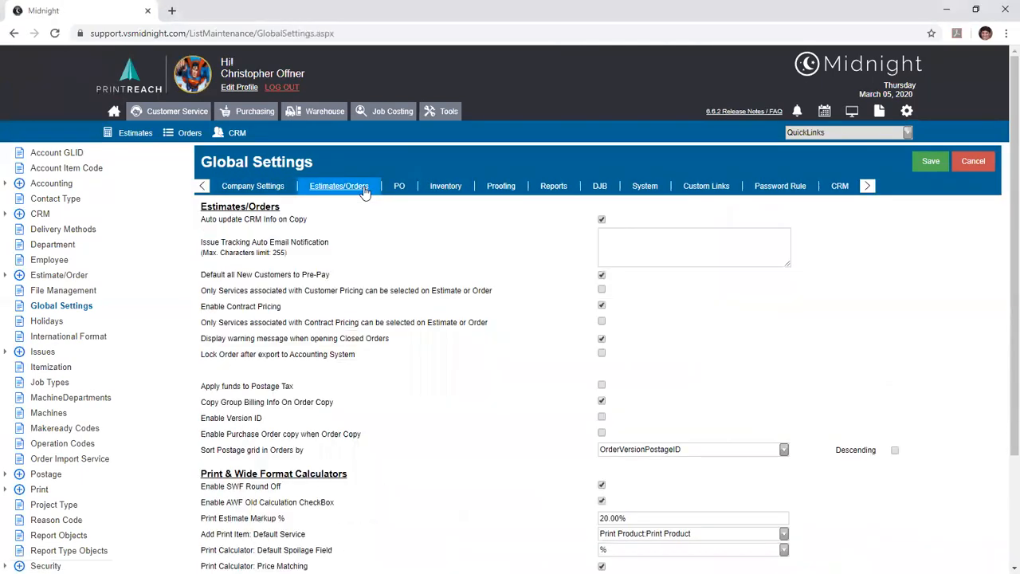
Step: Examine the Print & Wide Format Calculators defaults down to Ink Coverage Default, and leave Global Settings for the home page
scroll(325, 313, down, 3)
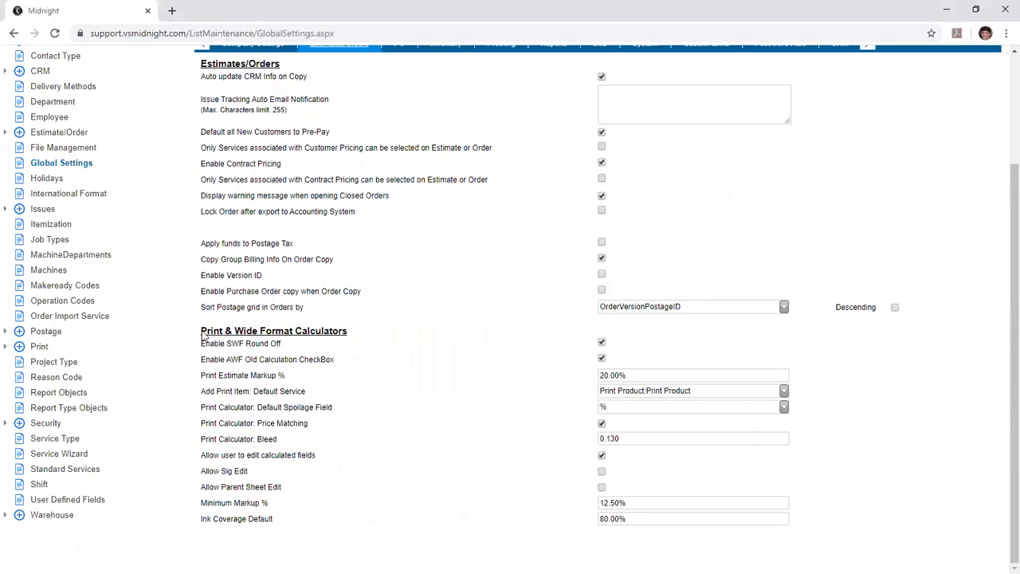
drag(202, 330, 348, 329)
click(348, 329)
key(Tab)
click(676, 519)
scroll(523, 536, up, 2)
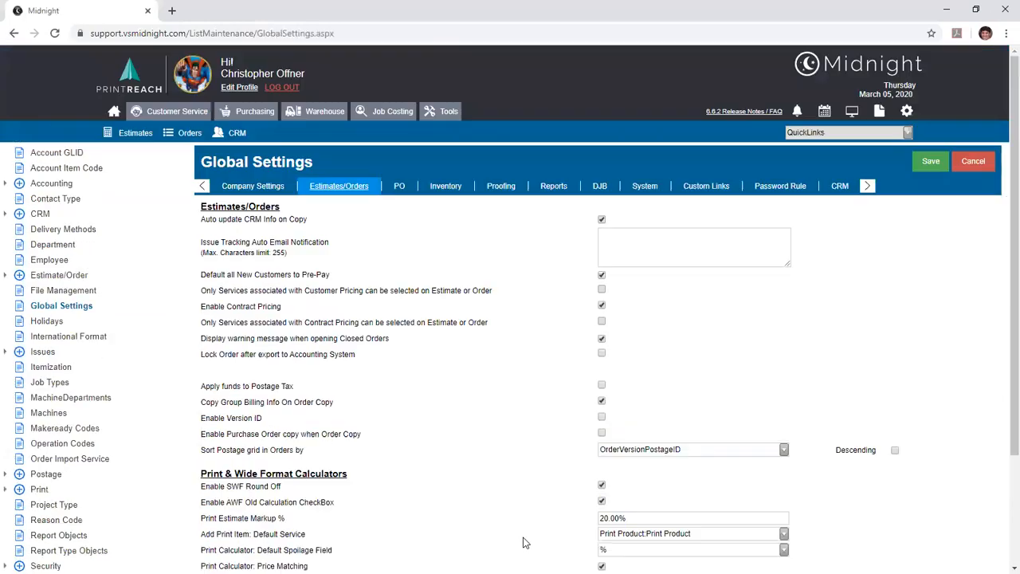
click(112, 113)
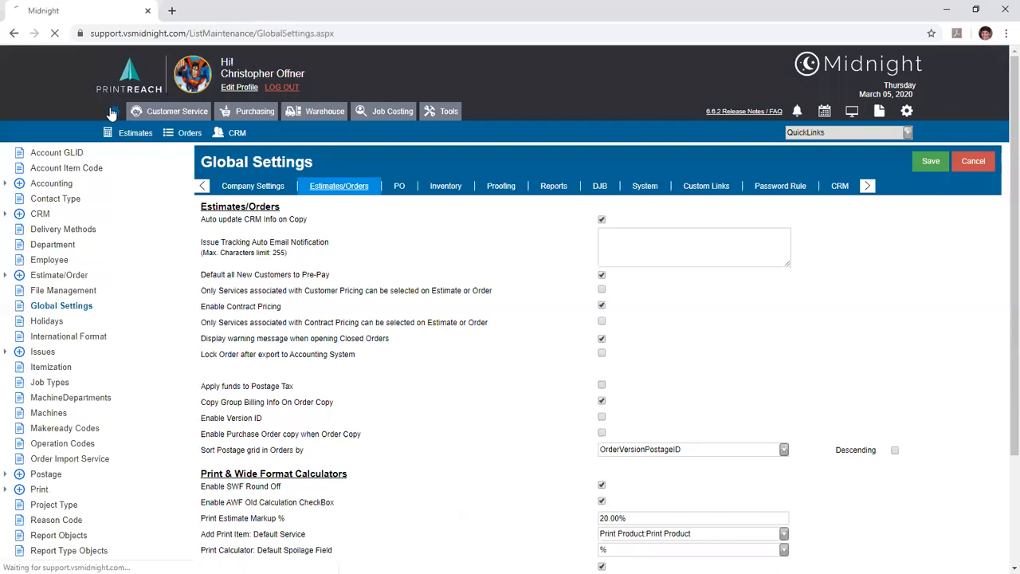